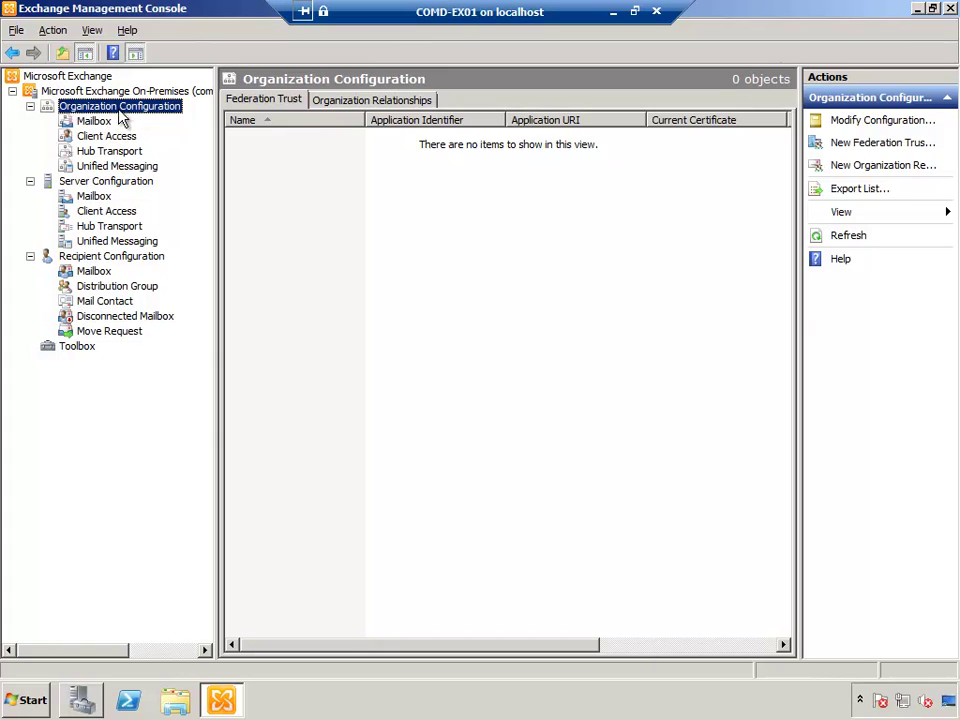
Review the accepted domains and e-mail address policies in the organization-level Hub Transport configuration.
{"action": "left_click", "coordinate": [112, 152]}
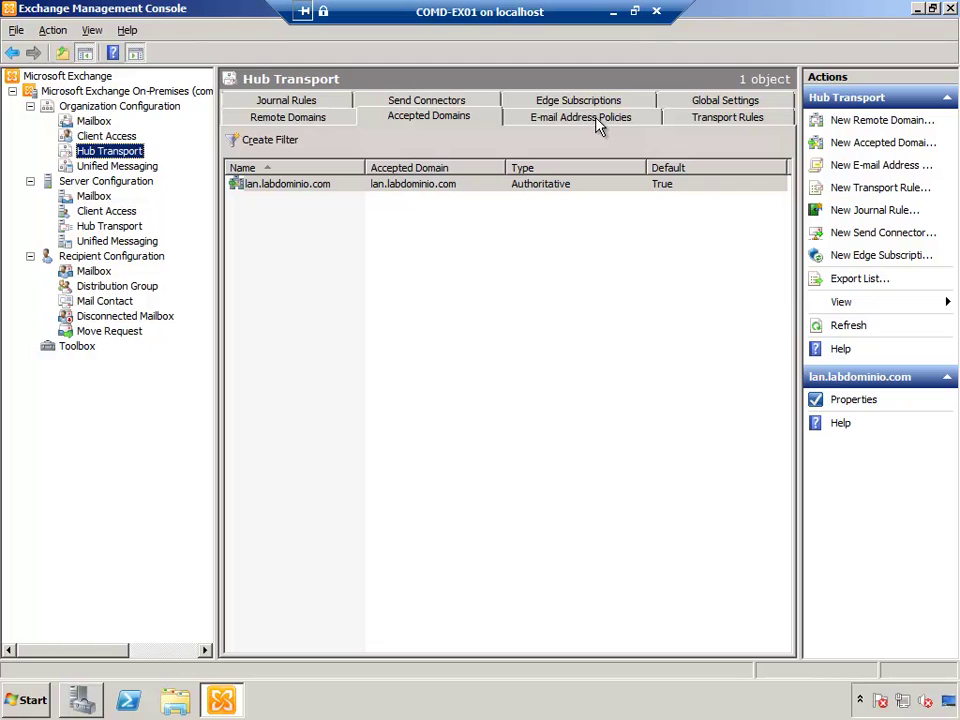
{"action": "left_click", "coordinate": [441, 122]}
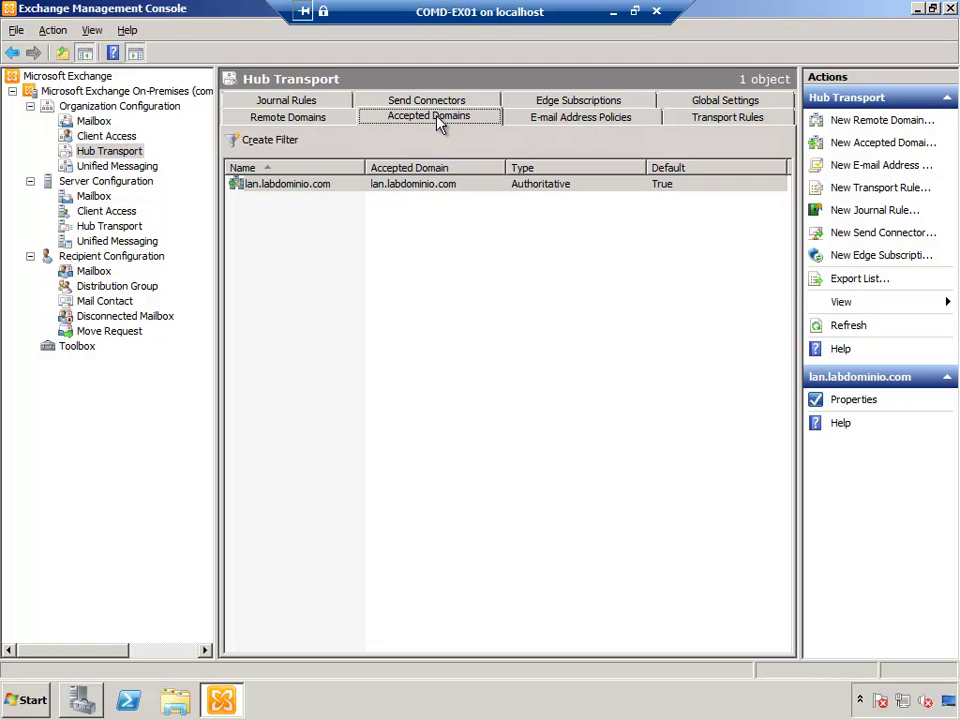
{"action": "left_click", "coordinate": [533, 125]}
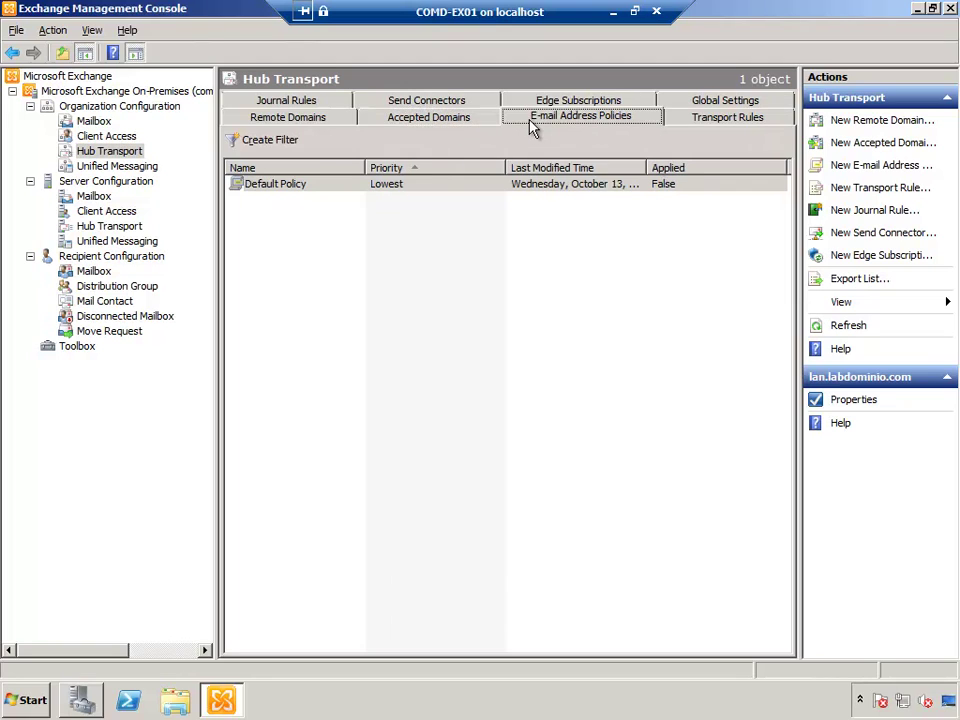
{"action": "left_click", "coordinate": [463, 121]}
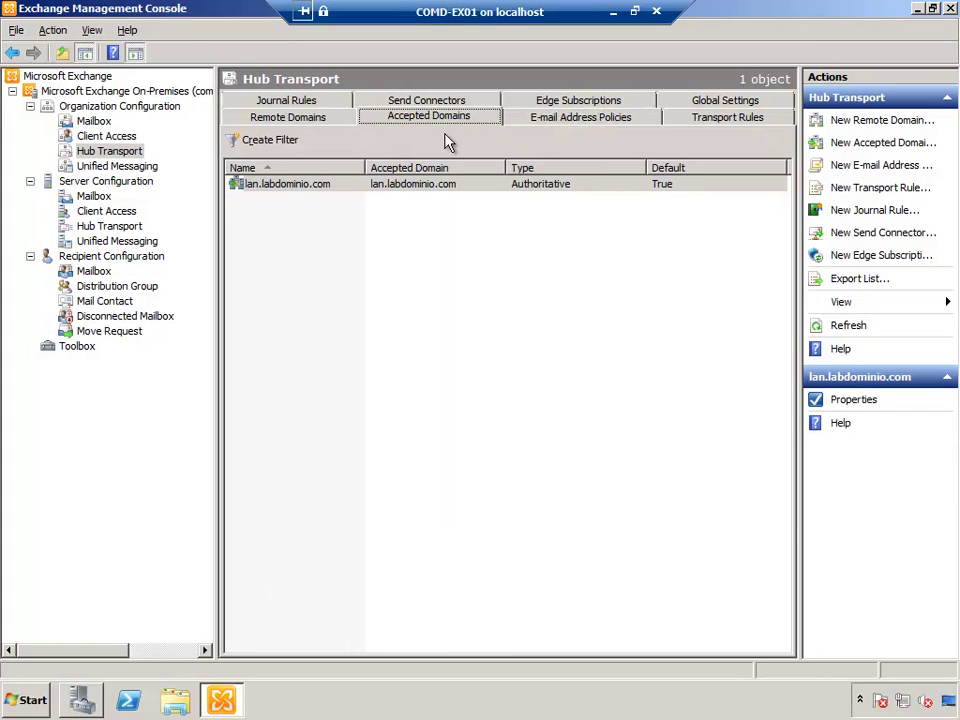
{"action": "left_click", "coordinate": [338, 189]}
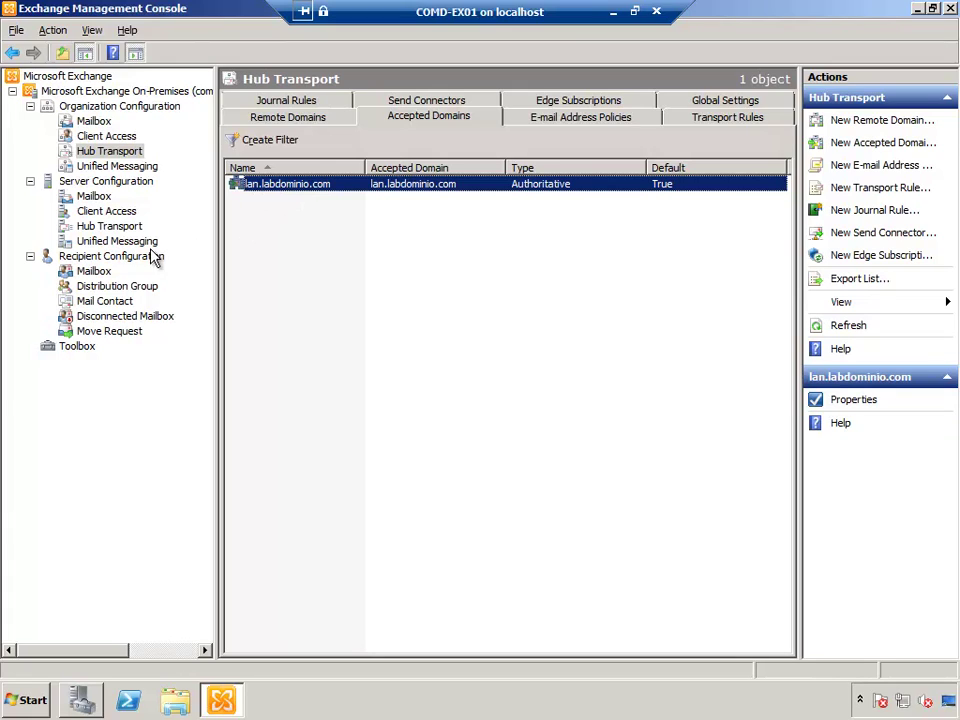
Examine the recipient mailboxes' primary SMTP addresses and view the general properties of one user mailbox.
{"action": "left_click", "coordinate": [92, 271]}
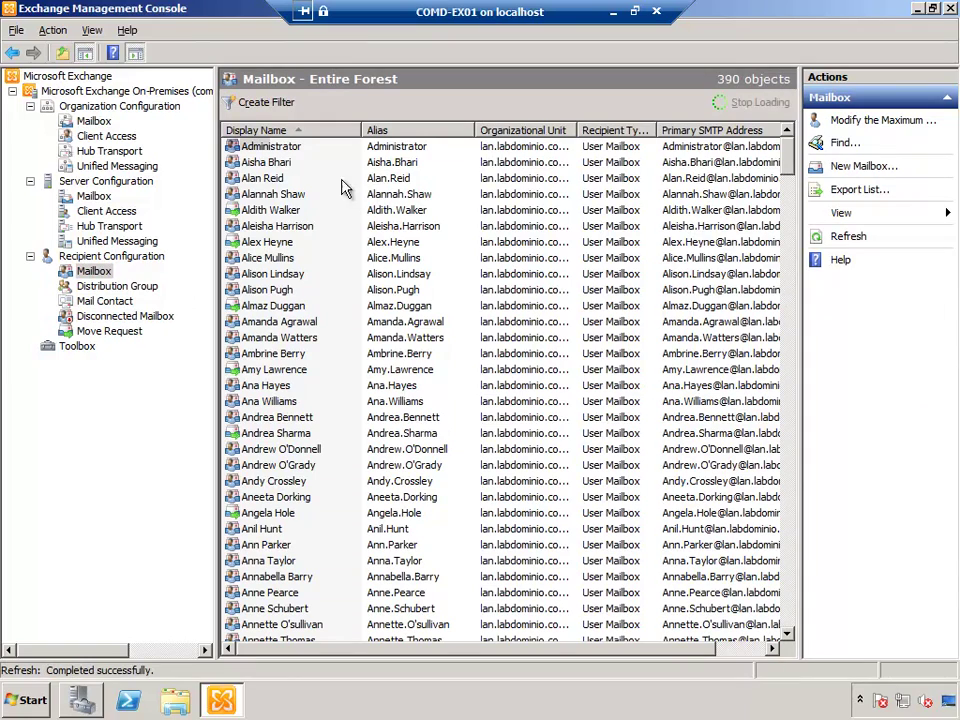
{"action": "left_click", "coordinate": [262, 146]}
{"action": "left_click", "coordinate": [270, 180]}
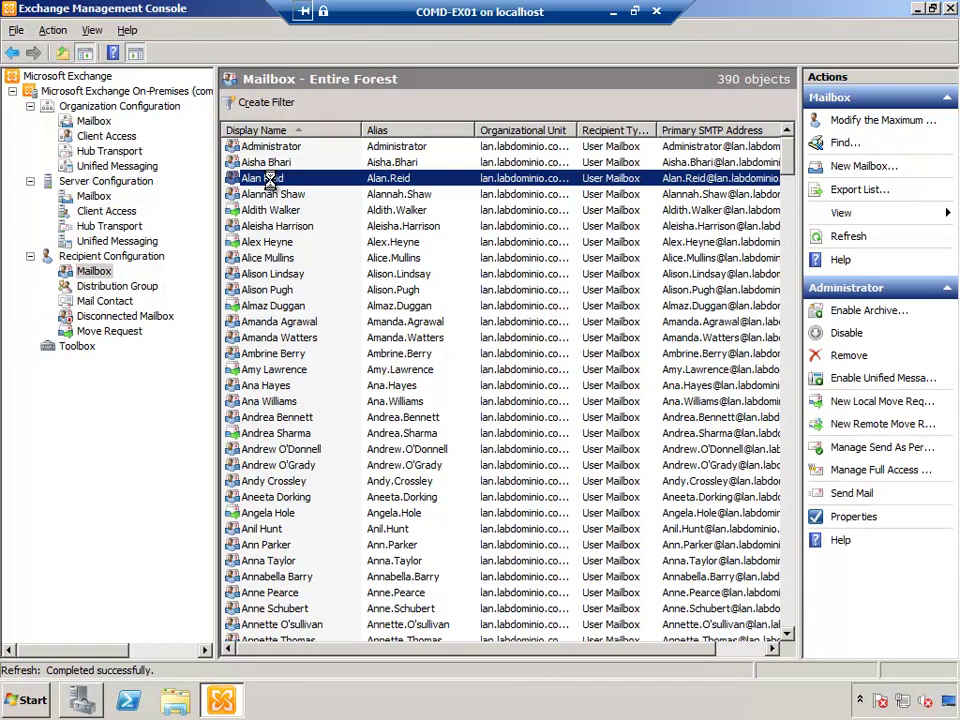
{"action": "double_click", "coordinate": [270, 180]}
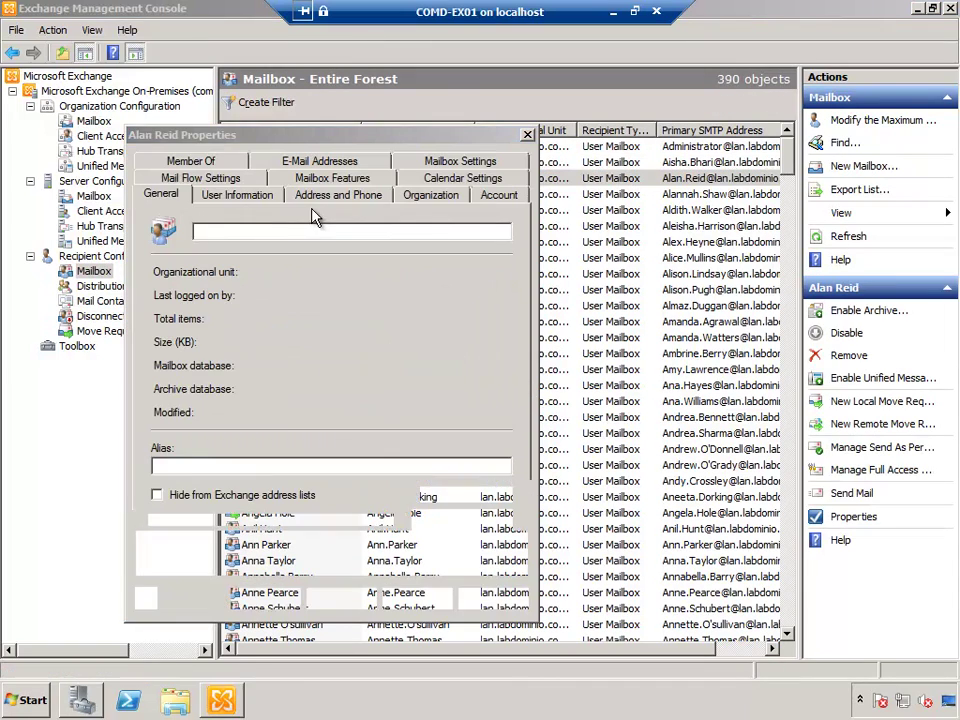
{"action": "left_click", "coordinate": [528, 134]}
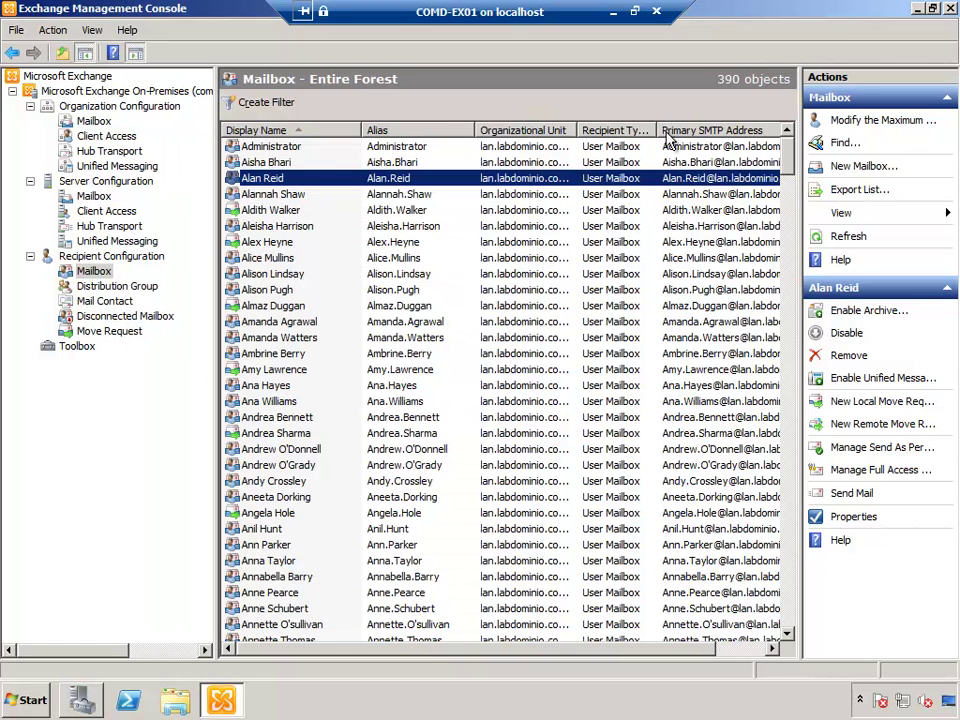
{"action": "left_click", "coordinate": [499, 647]}
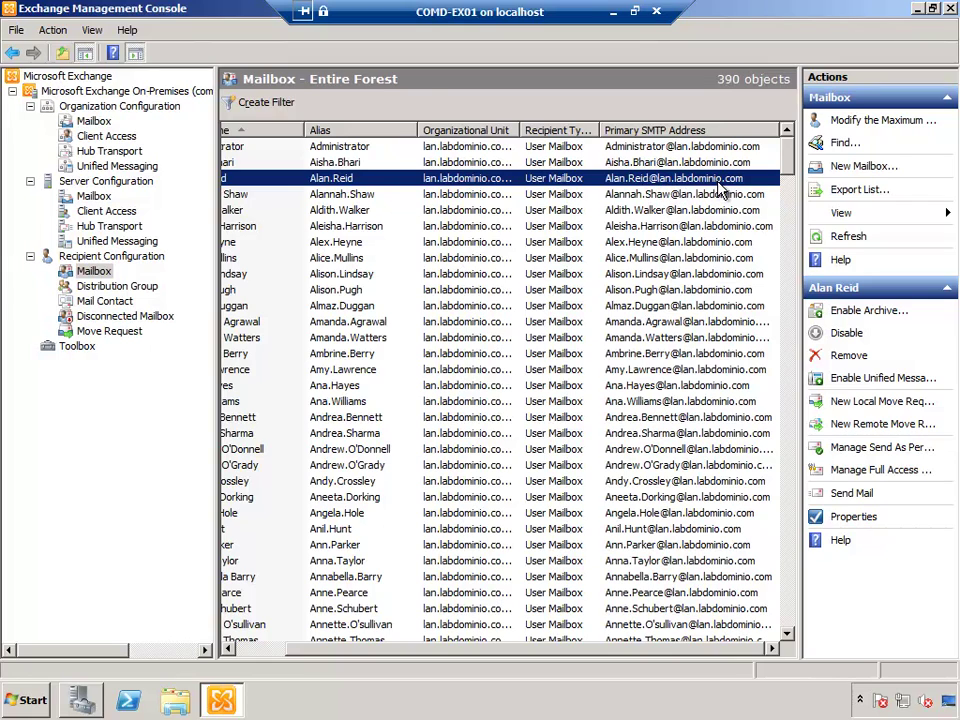
{"action": "double_click", "coordinate": [561, 180]}
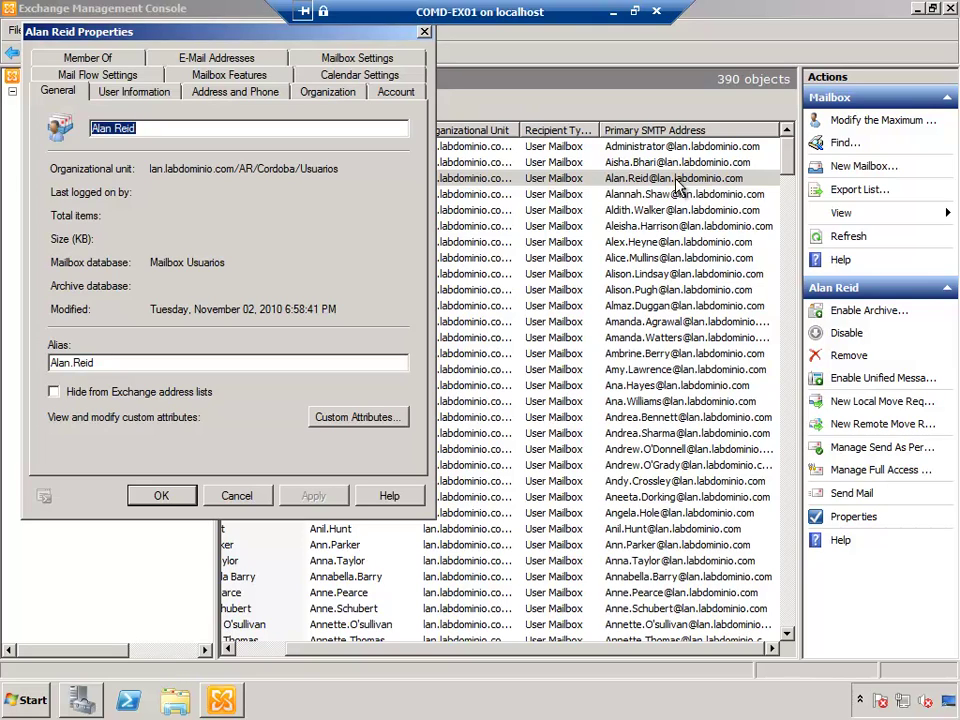
{"action": "left_click", "coordinate": [424, 32]}
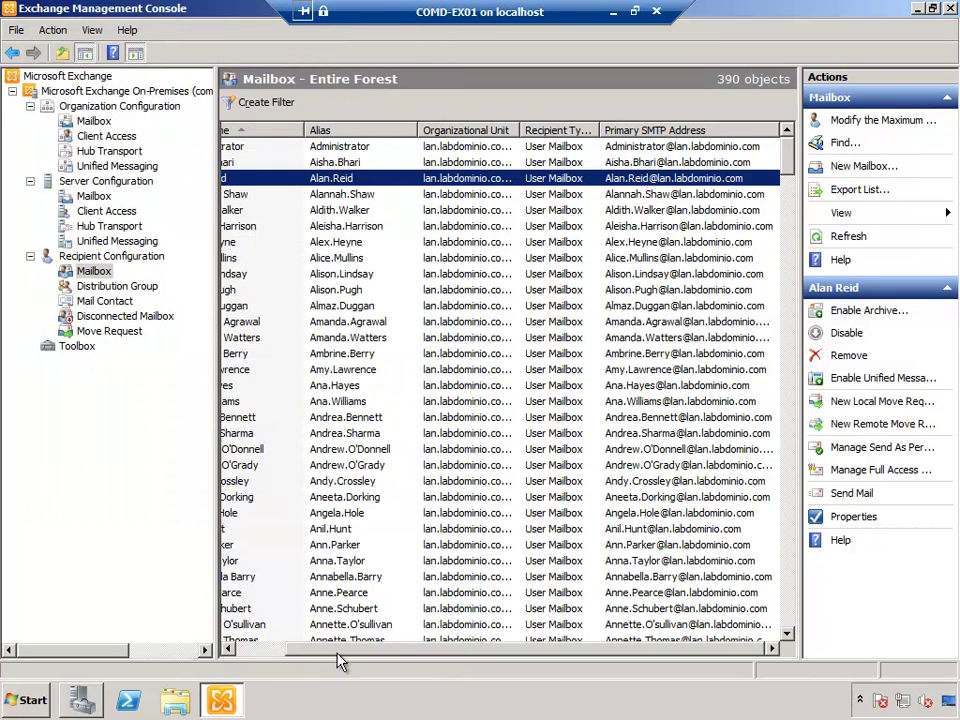
{"action": "left_click_drag", "start_coordinate": [332, 654], "coordinate": [276, 652]}
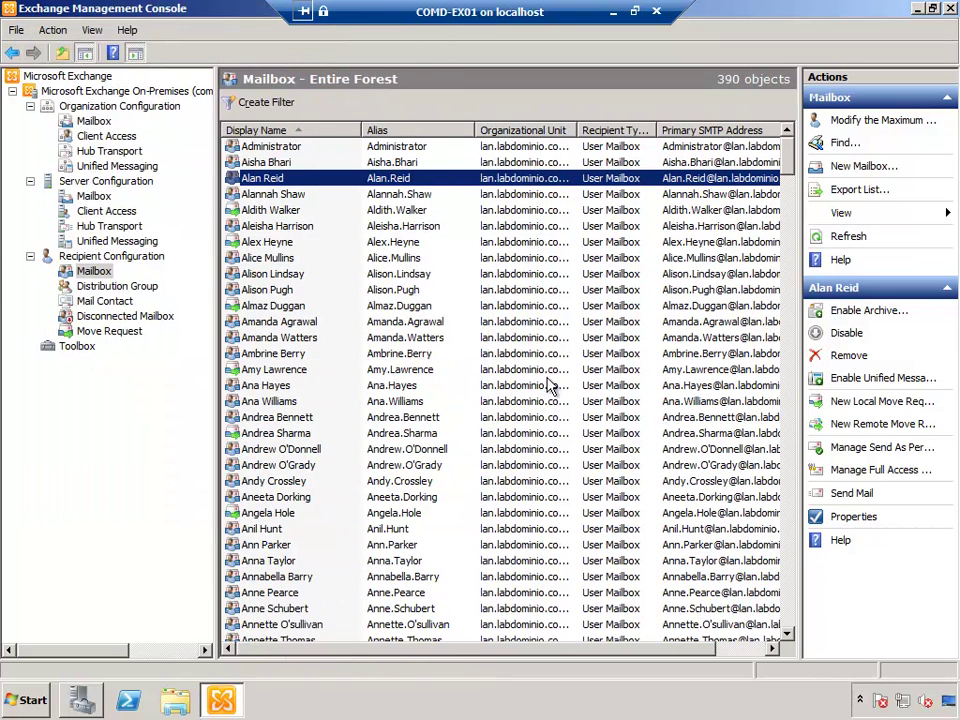
Return to the organization's Hub Transport accepted domains and widen the actions area so the full action names fit.
{"action": "left_click", "coordinate": [112, 151]}
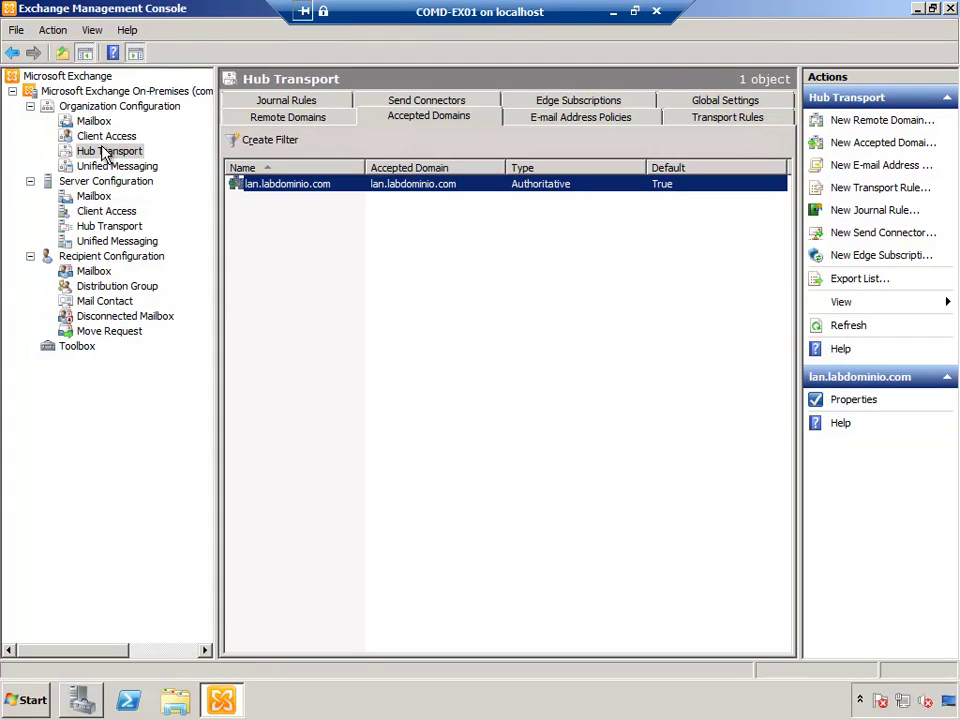
{"action": "left_click", "coordinate": [433, 118]}
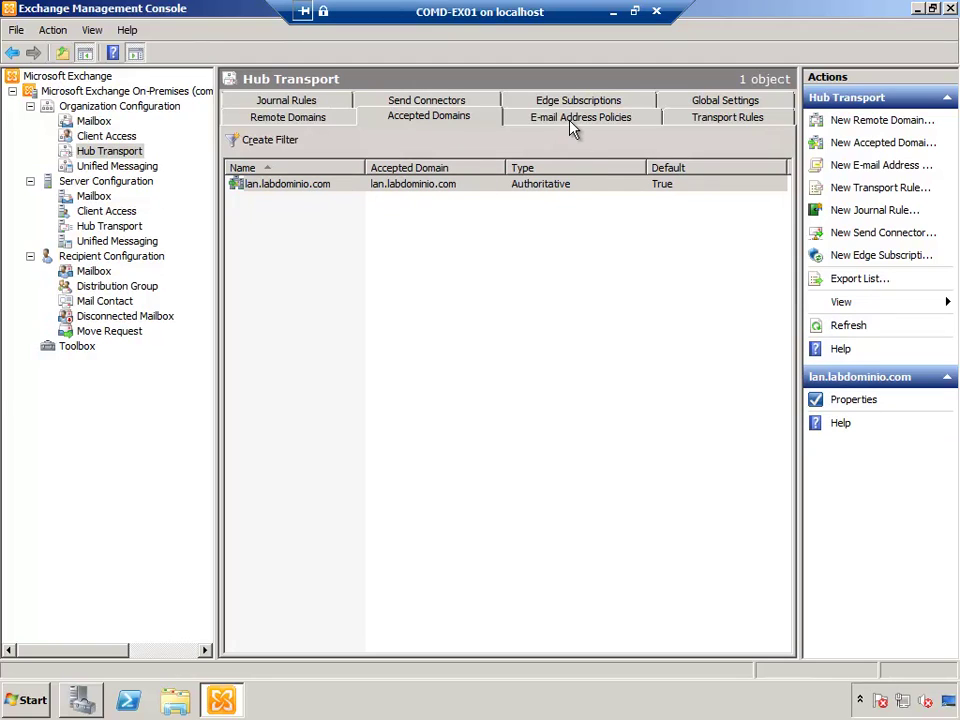
{"action": "left_click", "coordinate": [297, 190]}
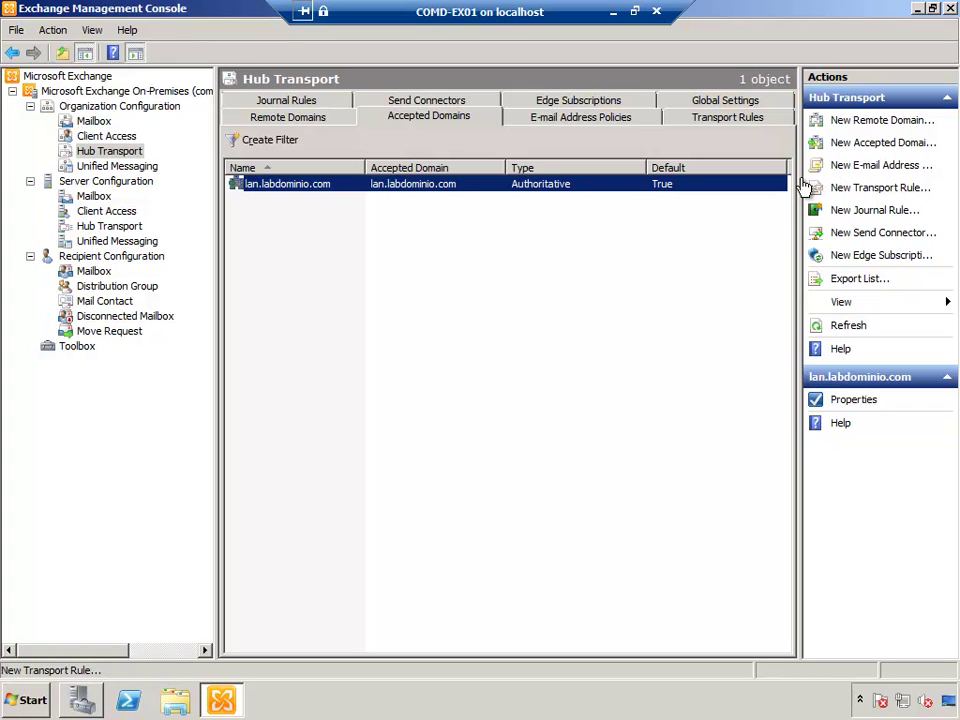
{"action": "left_click_drag", "start_coordinate": [804, 186], "coordinate": [769, 181]}
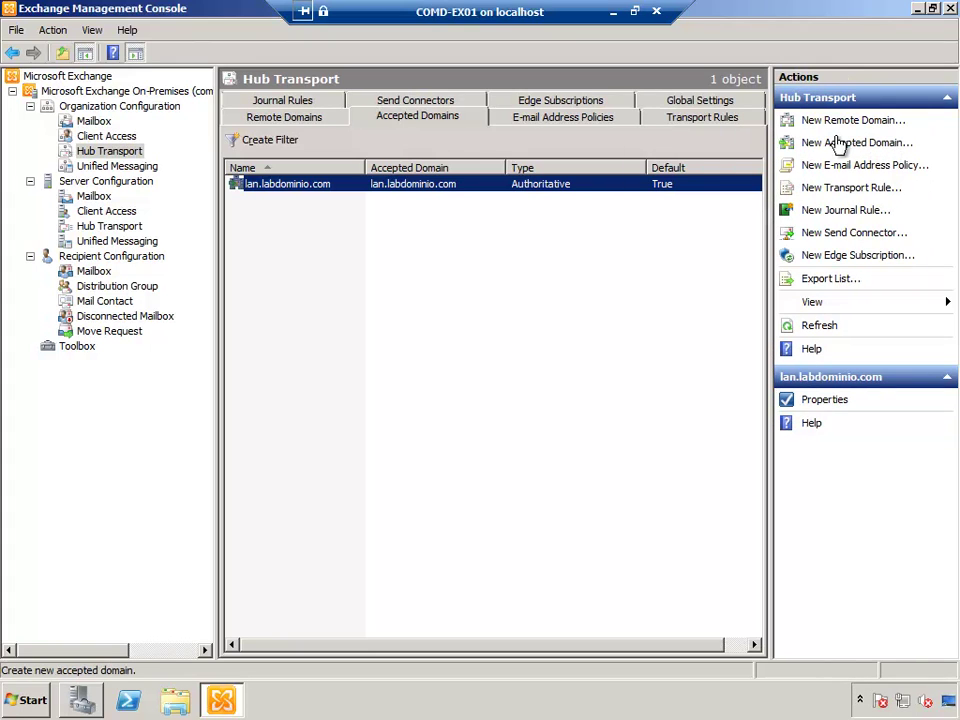
Create an authoritative accepted domain with labdominio.com as both its name and its domain.
{"action": "left_click", "coordinate": [866, 143]}
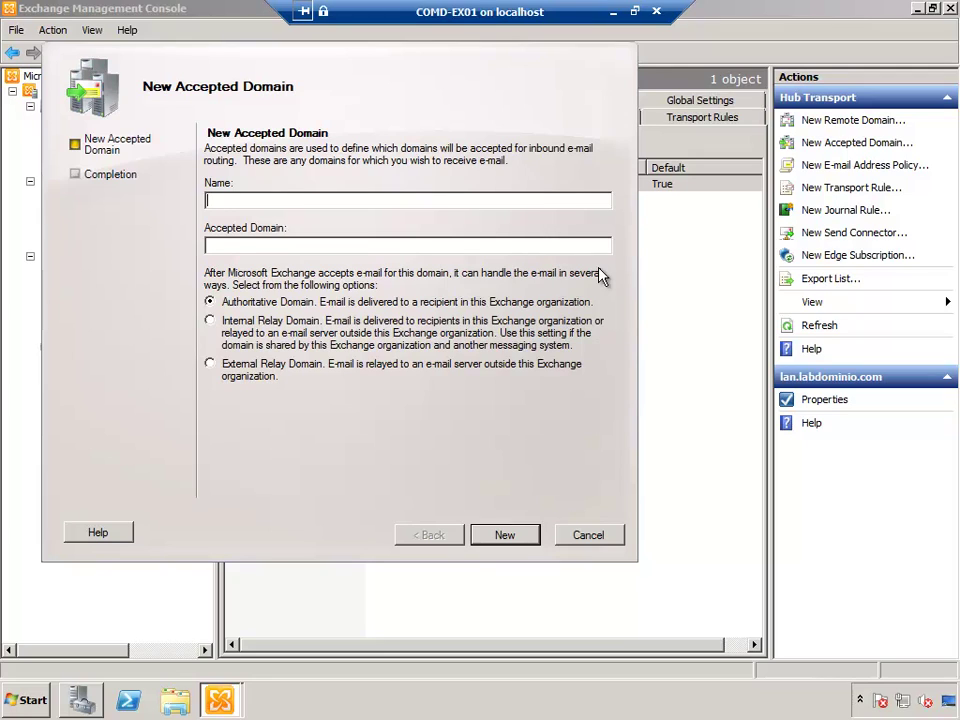
{"action": "type", "text": "labdominio.com"}
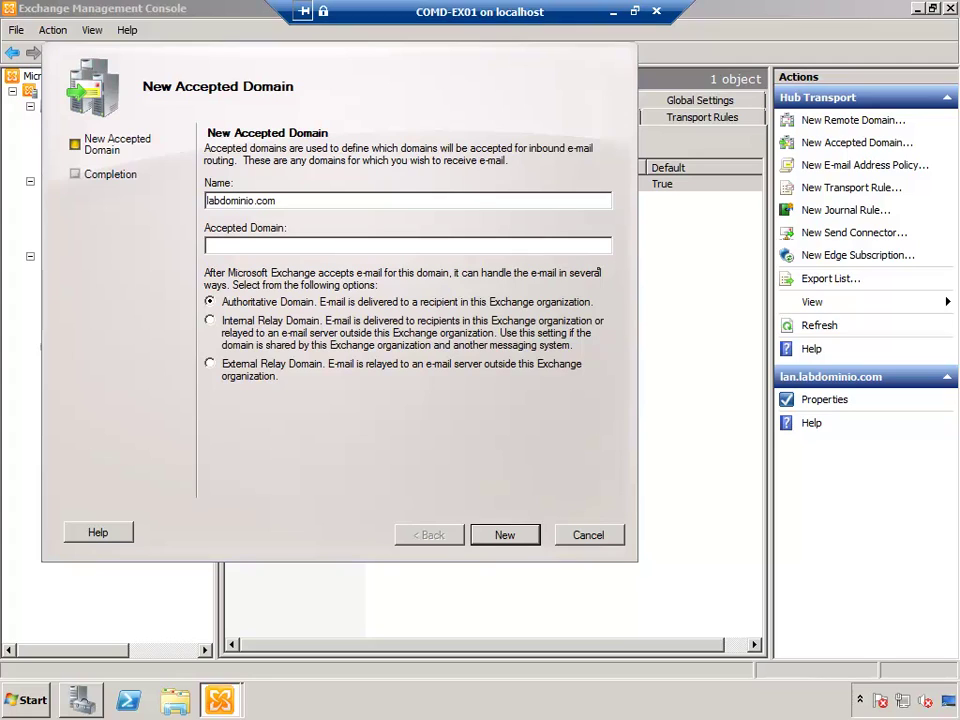
{"action": "left_click", "coordinate": [293, 201]}
{"action": "double_click", "coordinate": [256, 200]}
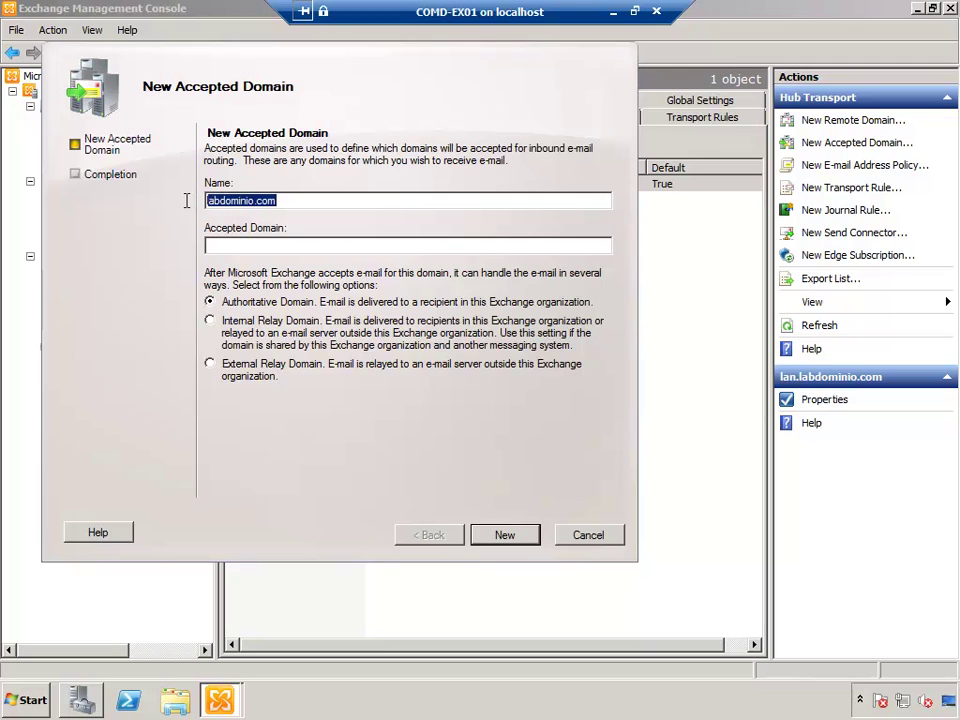
{"action": "left_click", "coordinate": [287, 200]}
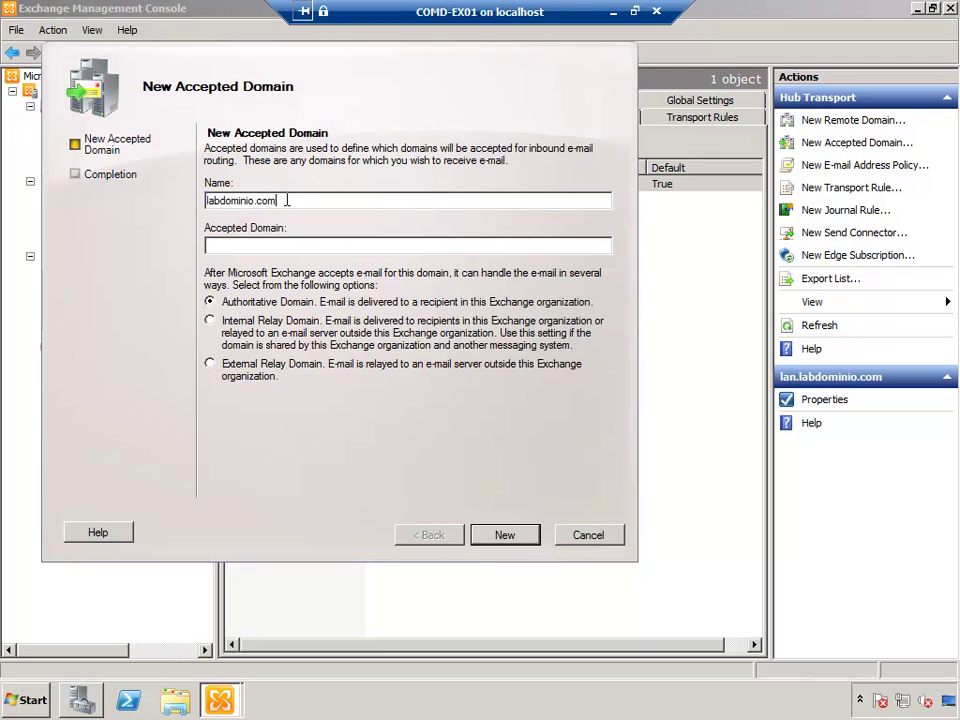
{"action": "left_click", "coordinate": [264, 250]}
{"action": "type", "text": "labdominio.com"}
{"action": "left_click", "coordinate": [506, 536]}
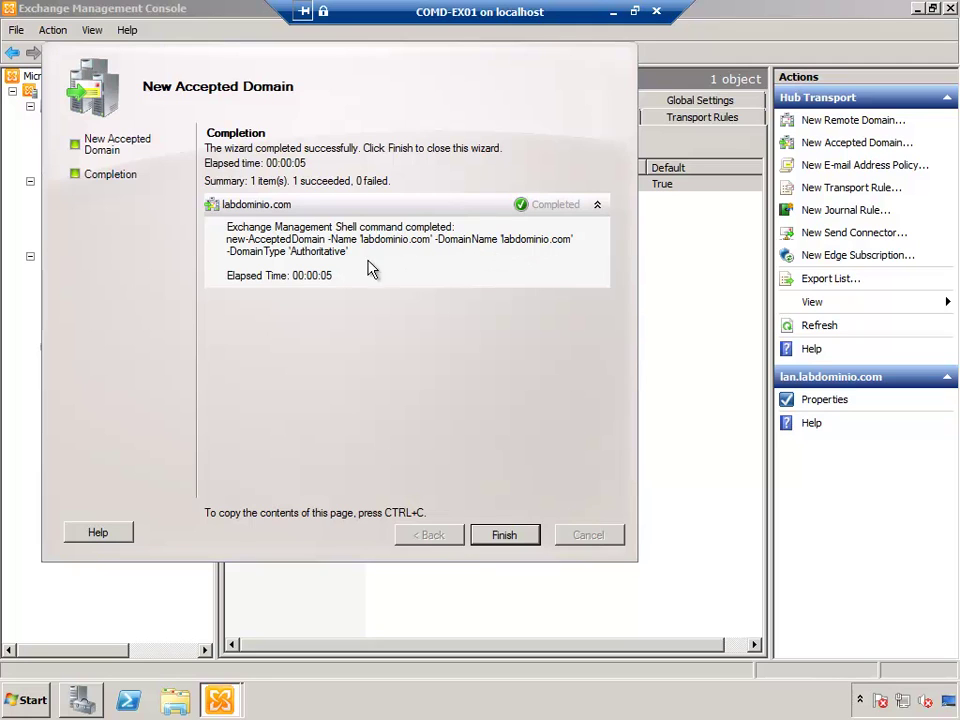
{"action": "left_click", "coordinate": [495, 541]}
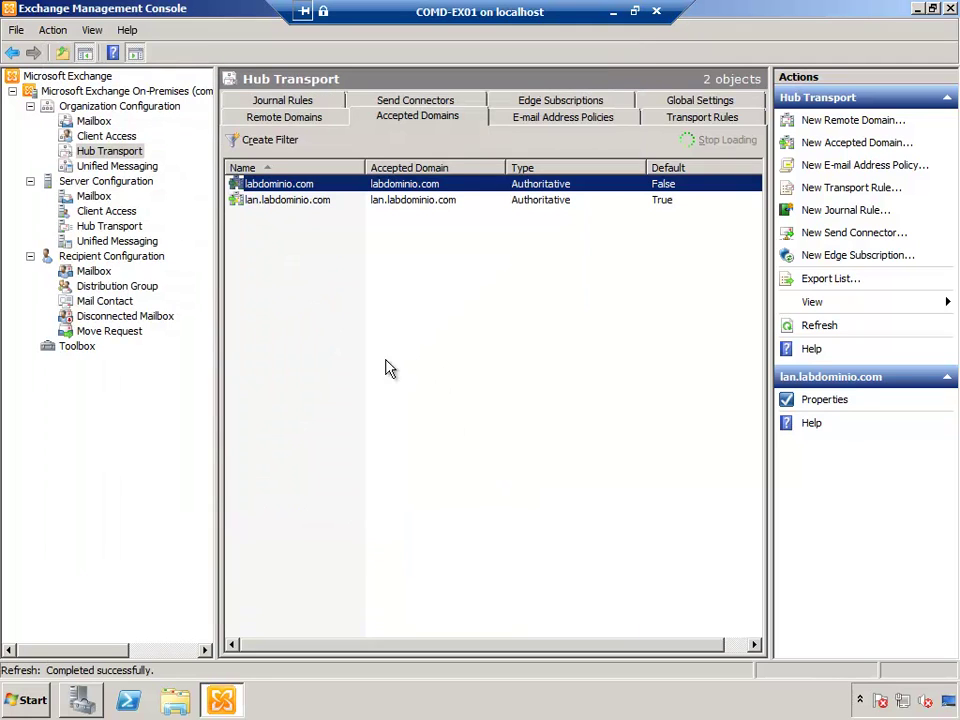
Compare the labdominio.com and lan.labdominio.com accepted domain entries and the actions offered for each.
{"action": "left_click", "coordinate": [279, 187]}
{"action": "left_click", "coordinate": [281, 200]}
{"action": "left_click", "coordinate": [283, 188]}
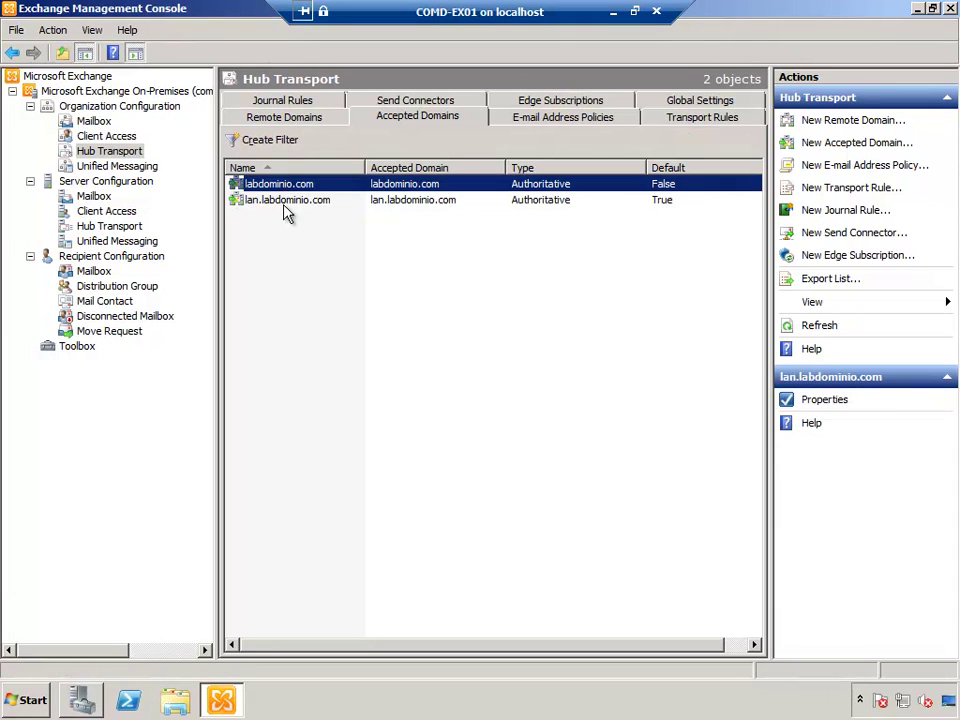
{"action": "left_click", "coordinate": [291, 201]}
{"action": "left_click", "coordinate": [289, 186]}
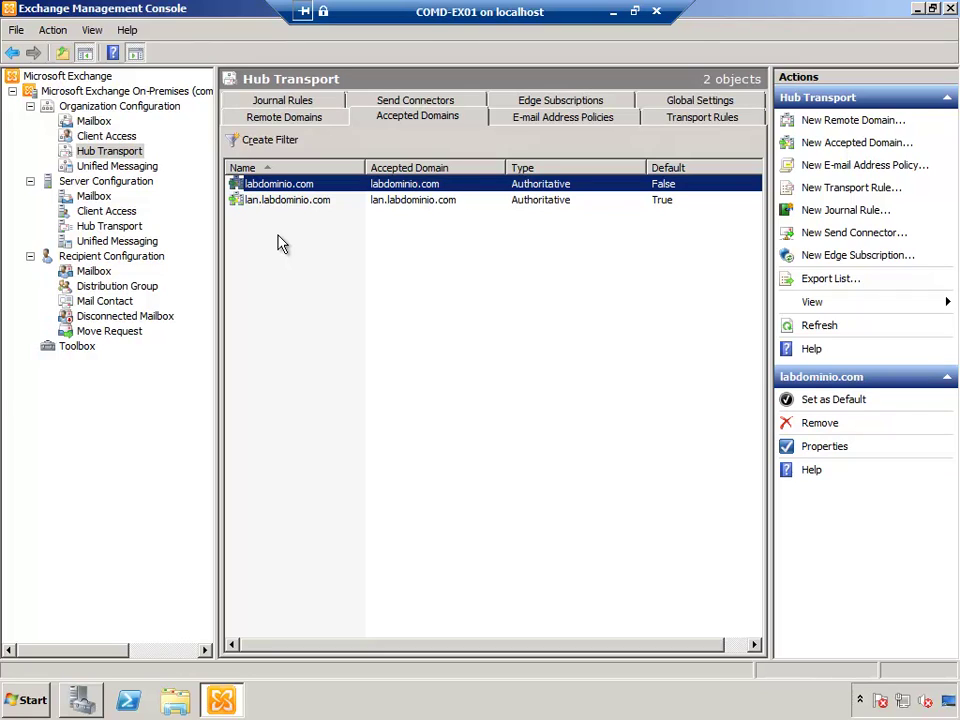
{"action": "left_click", "coordinate": [280, 243]}
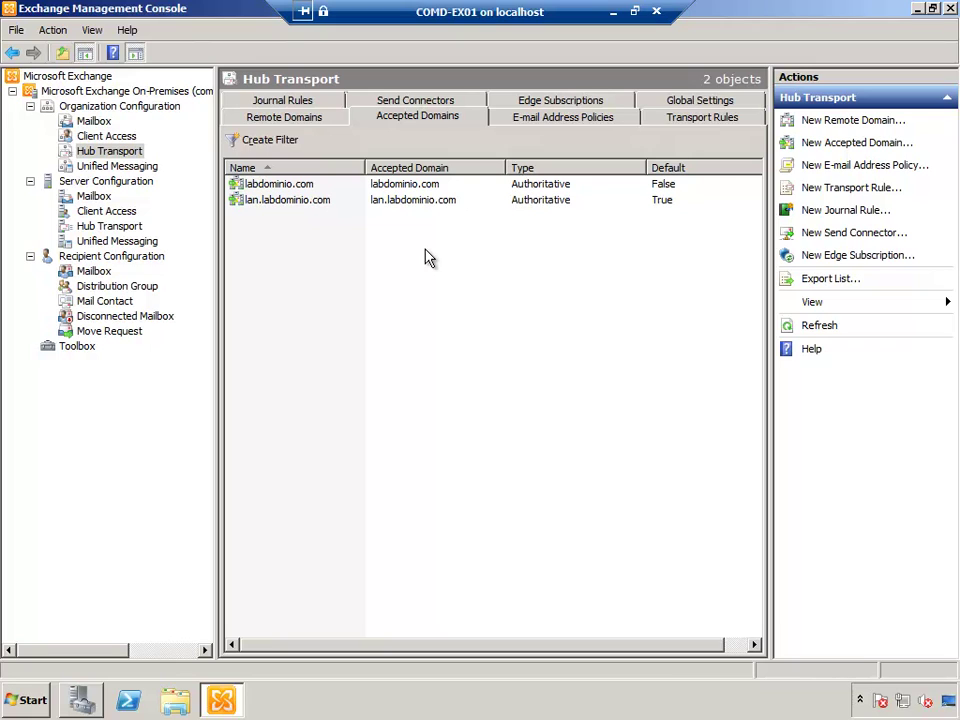
Create an authoritative accepted domain with cursodeinfraestructura2010.com as both its name and its domain.
{"action": "left_click", "coordinate": [826, 150]}
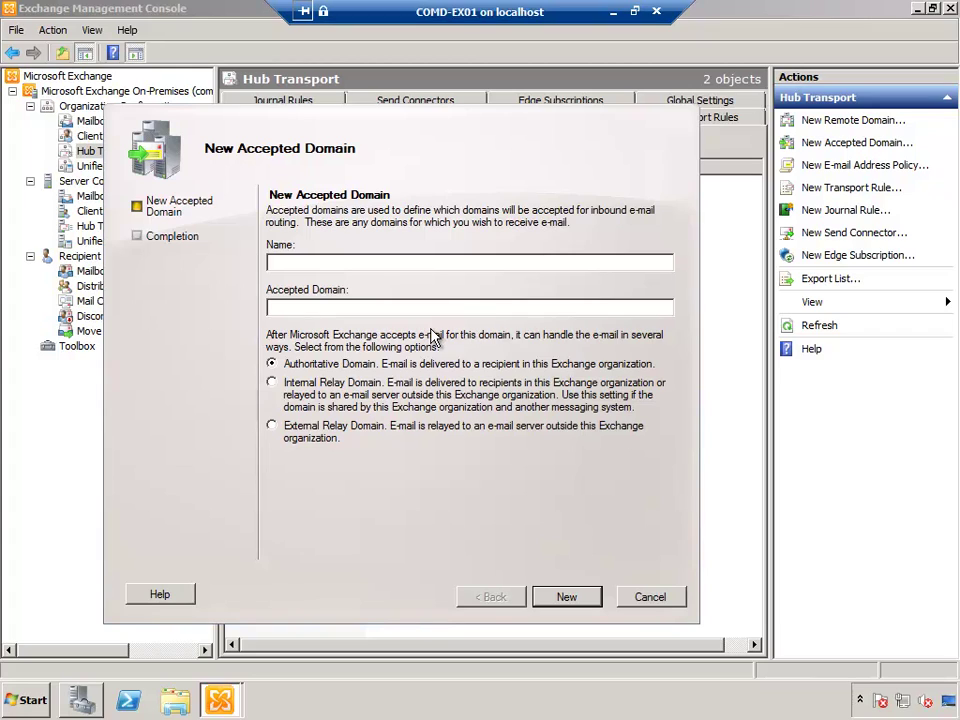
{"action": "type", "text": "cursodeinfraestruc"}
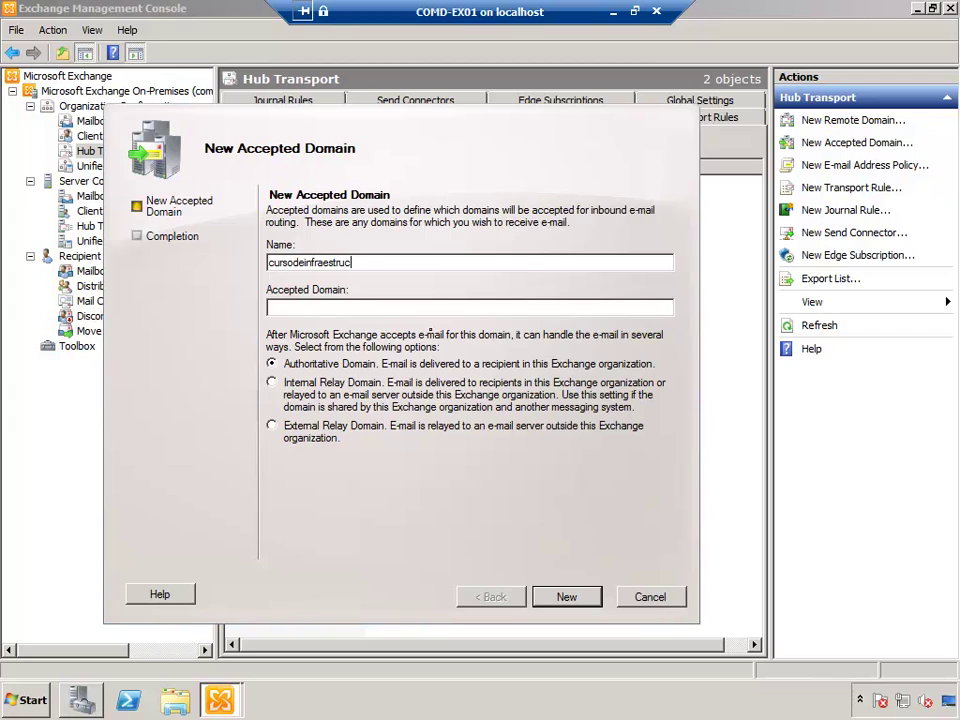
{"action": "type", "text": "tura2010.com"}
{"action": "key", "text": "Tab"}
{"action": "type", "text": "cursodeinfraestru"}
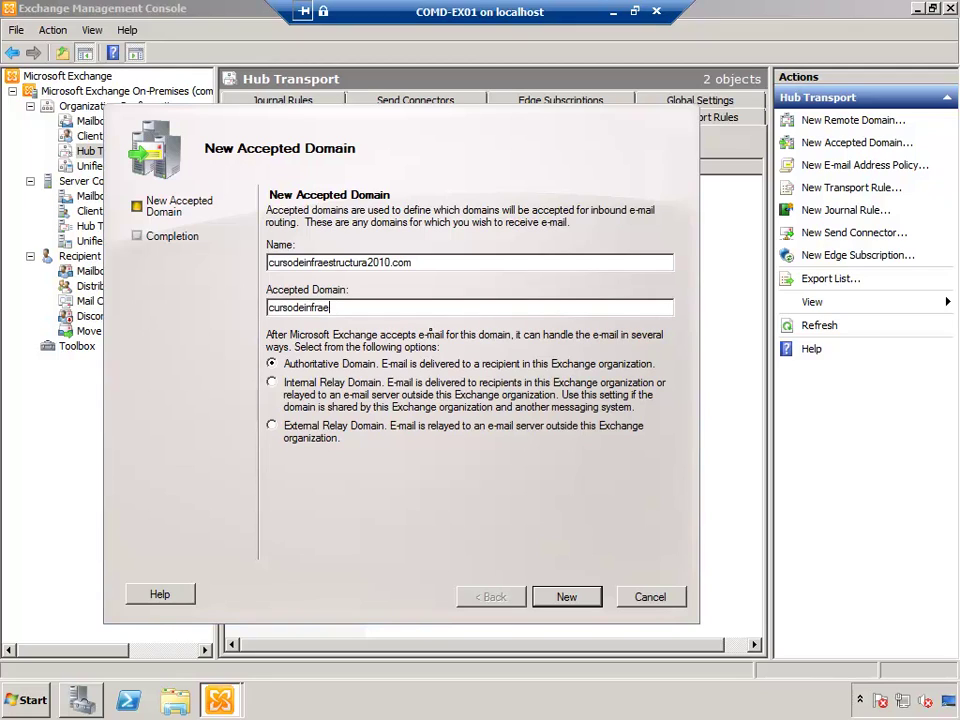
{"action": "type", "text": "ctura2010.com"}
{"action": "left_click", "coordinate": [567, 597]}
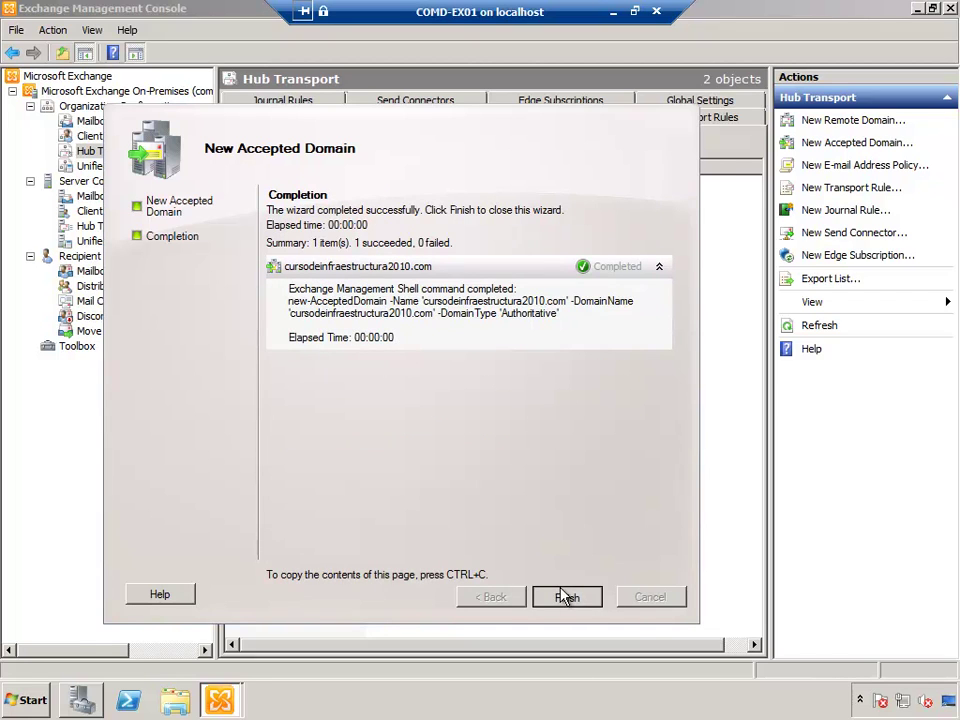
{"action": "left_click", "coordinate": [567, 597]}
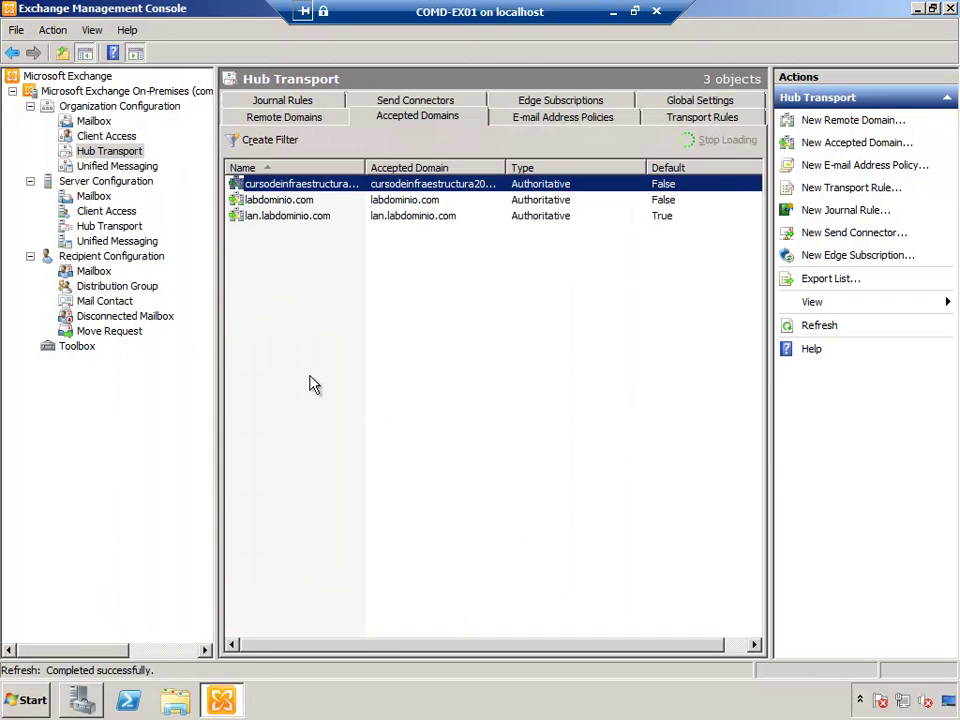
Review the labdominio.com and cursodeinfraestructura2010.com entries in the accepted domains list.
{"action": "left_click", "coordinate": [287, 200]}
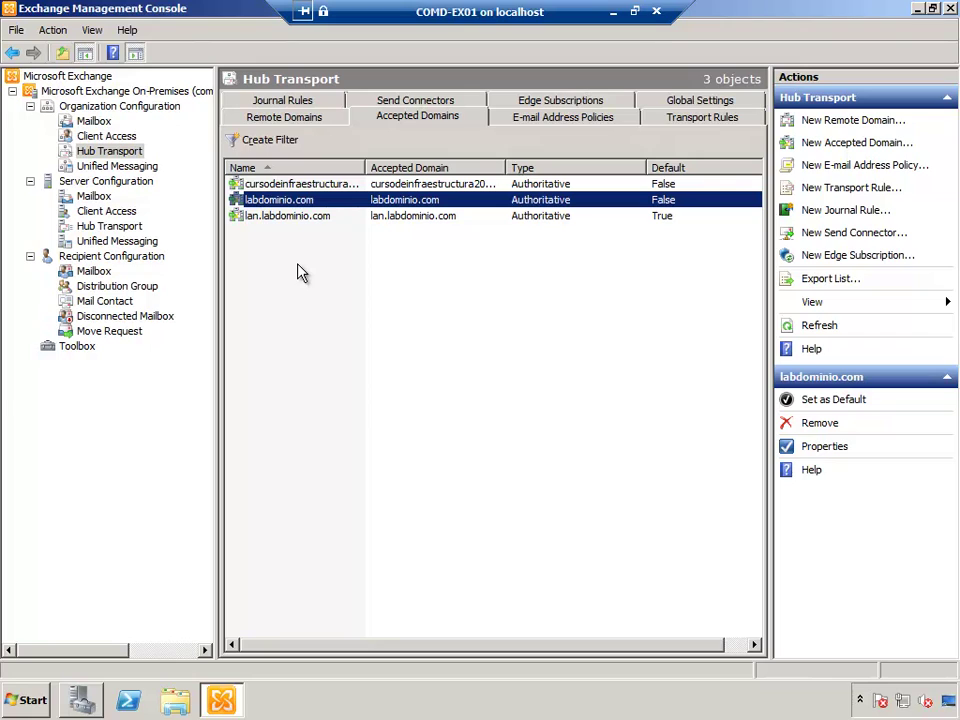
{"action": "left_click", "coordinate": [294, 315]}
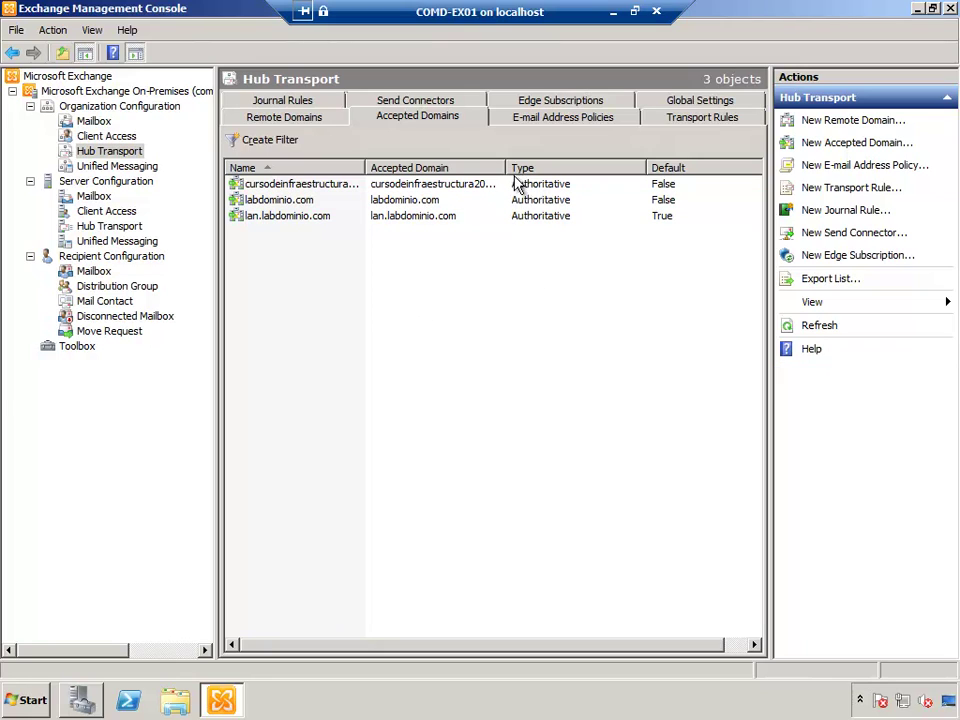
{"action": "left_click", "coordinate": [310, 188]}
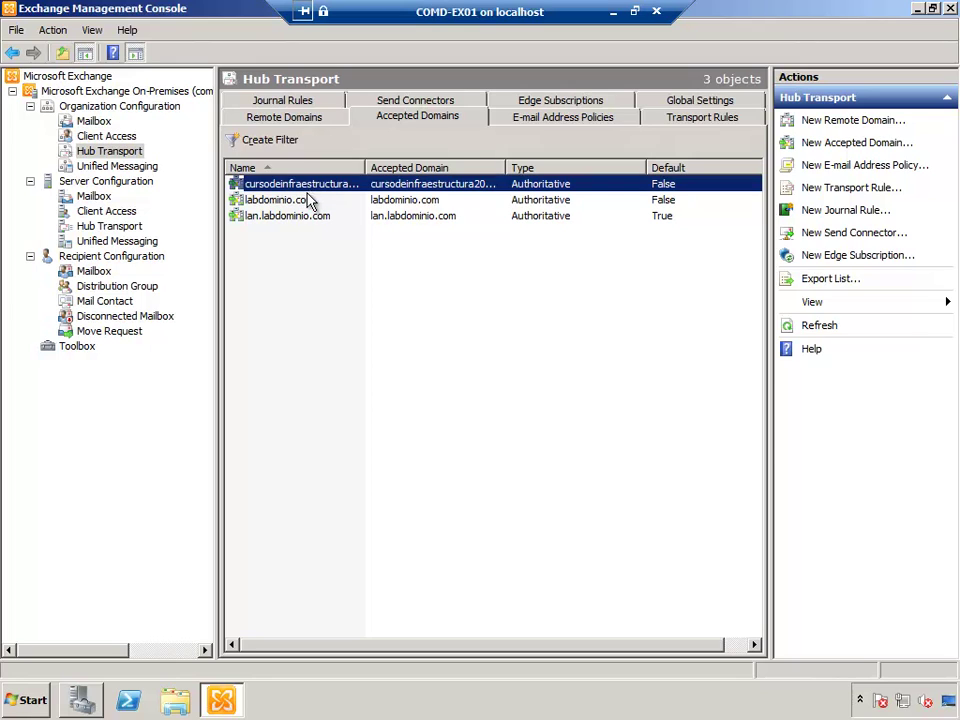
{"action": "left_click", "coordinate": [364, 199]}
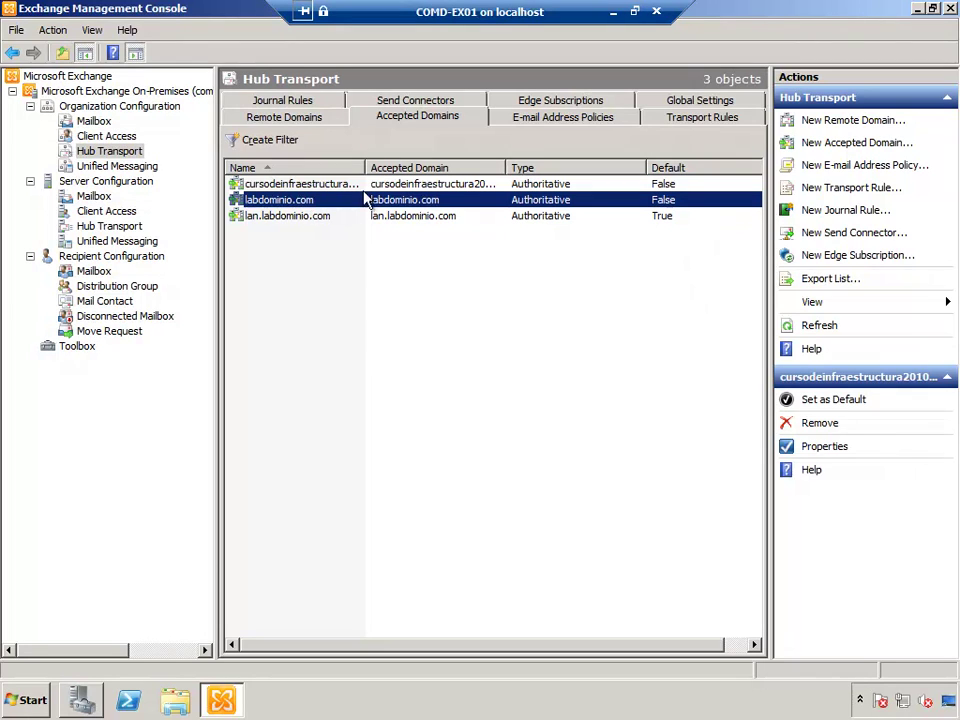
Examine the primary SMTP addresses in the recipient mailbox list and the e-mail addresses assigned to one user's mailbox.
{"action": "left_click", "coordinate": [526, 120]}
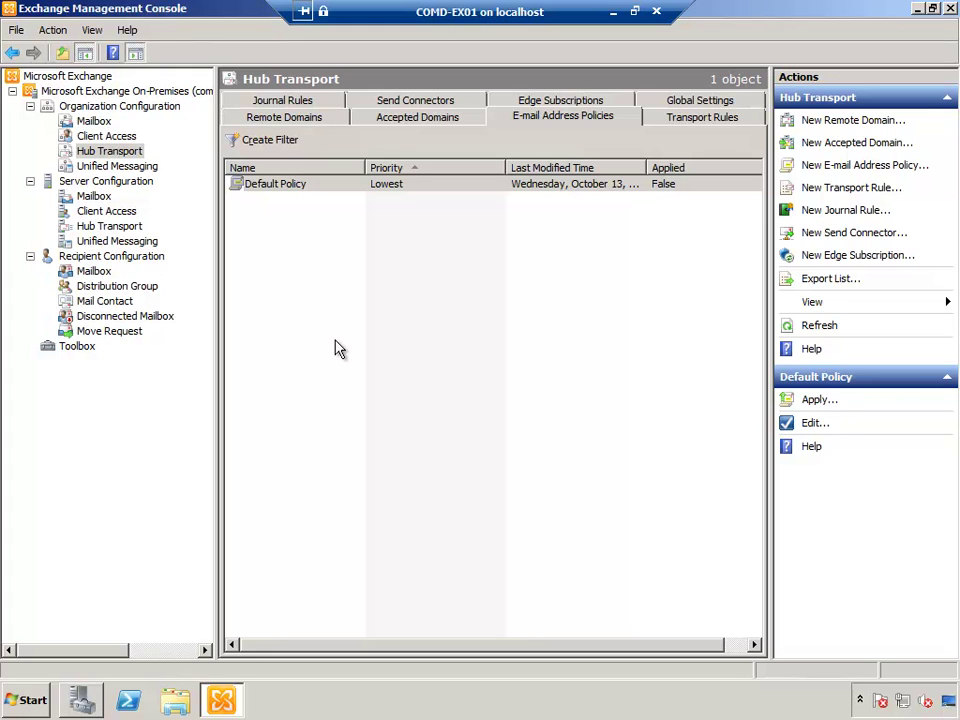
{"action": "left_click", "coordinate": [88, 274]}
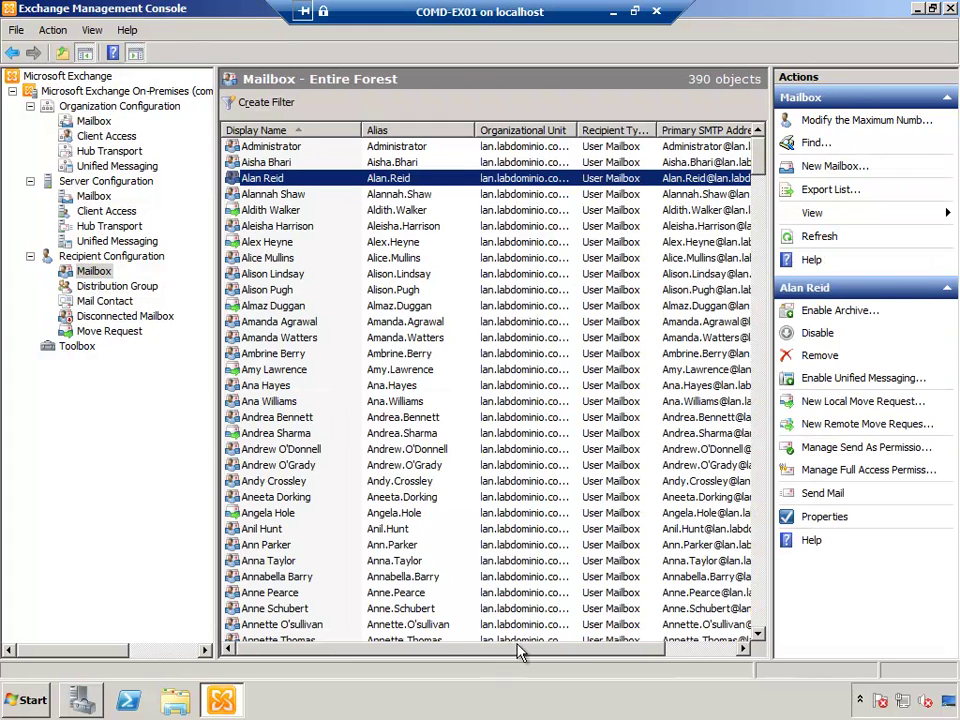
{"action": "left_click_drag", "start_coordinate": [518, 651], "coordinate": [600, 651]}
{"action": "left_click", "coordinate": [645, 226]}
{"action": "left_click", "coordinate": [646, 163]}
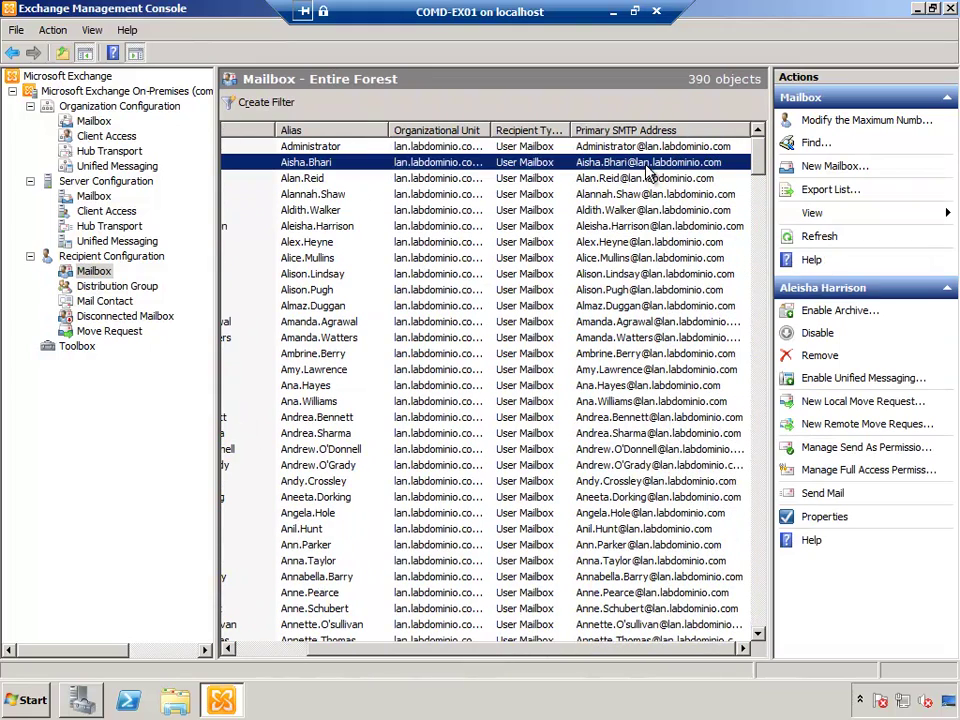
{"action": "left_click", "coordinate": [640, 258]}
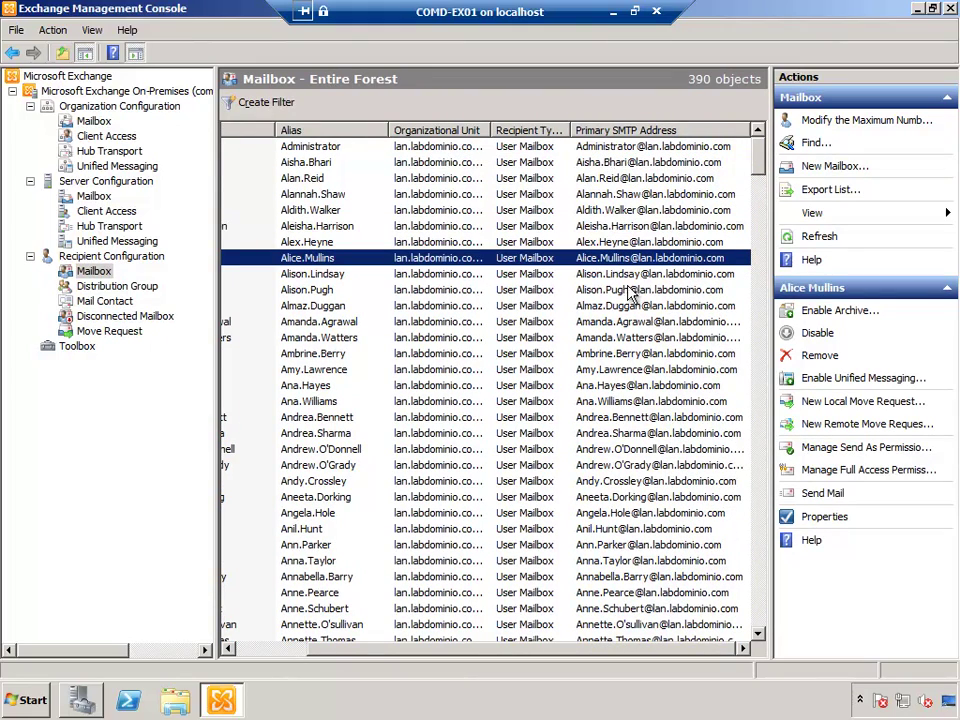
{"action": "scroll", "coordinate": [630, 290], "scroll_direction": "down", "scroll_amount": 3}
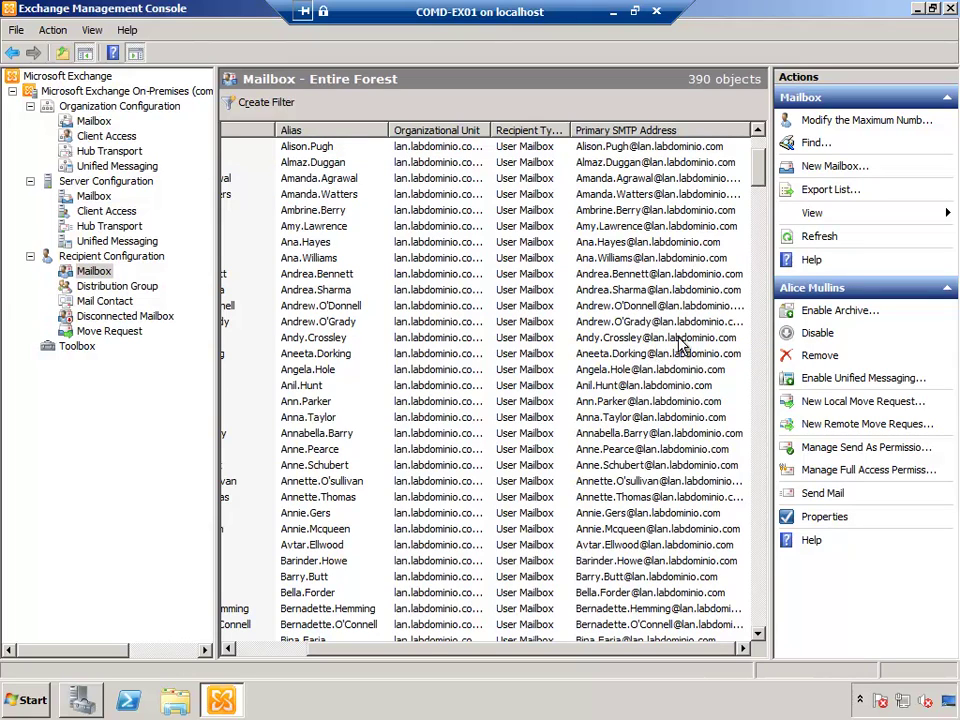
{"action": "left_click", "coordinate": [678, 342]}
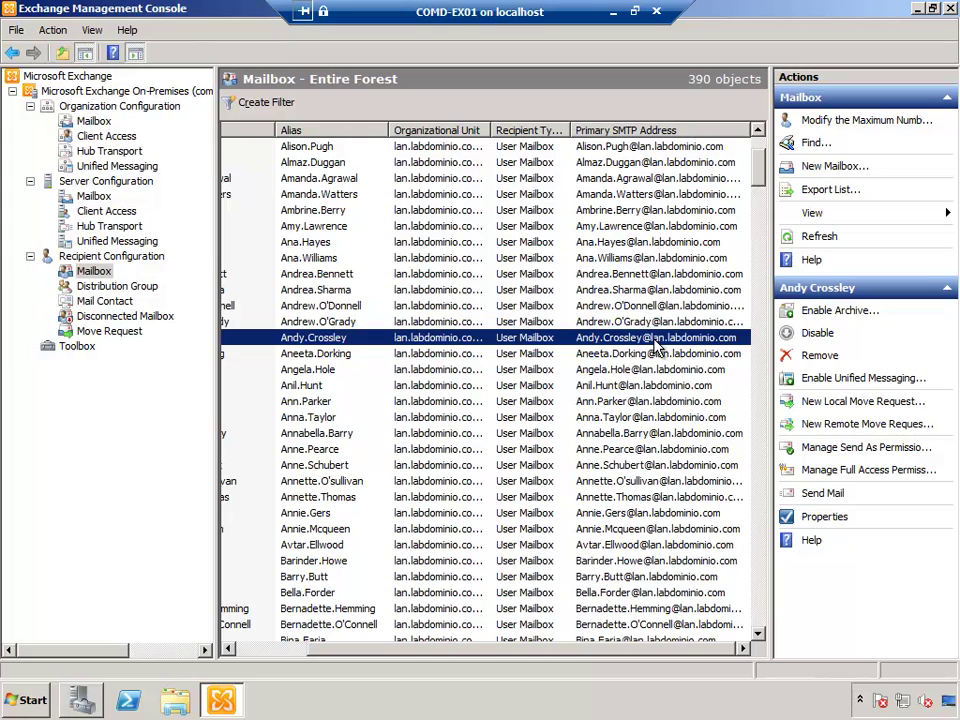
{"action": "double_click", "coordinate": [222, 337]}
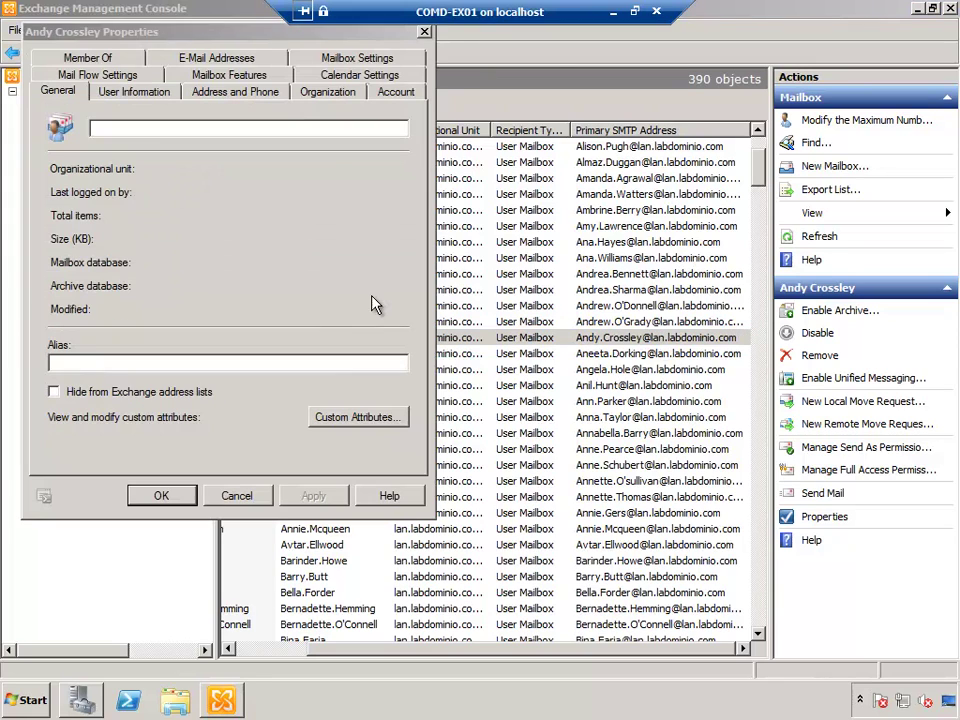
{"action": "left_click", "coordinate": [244, 59]}
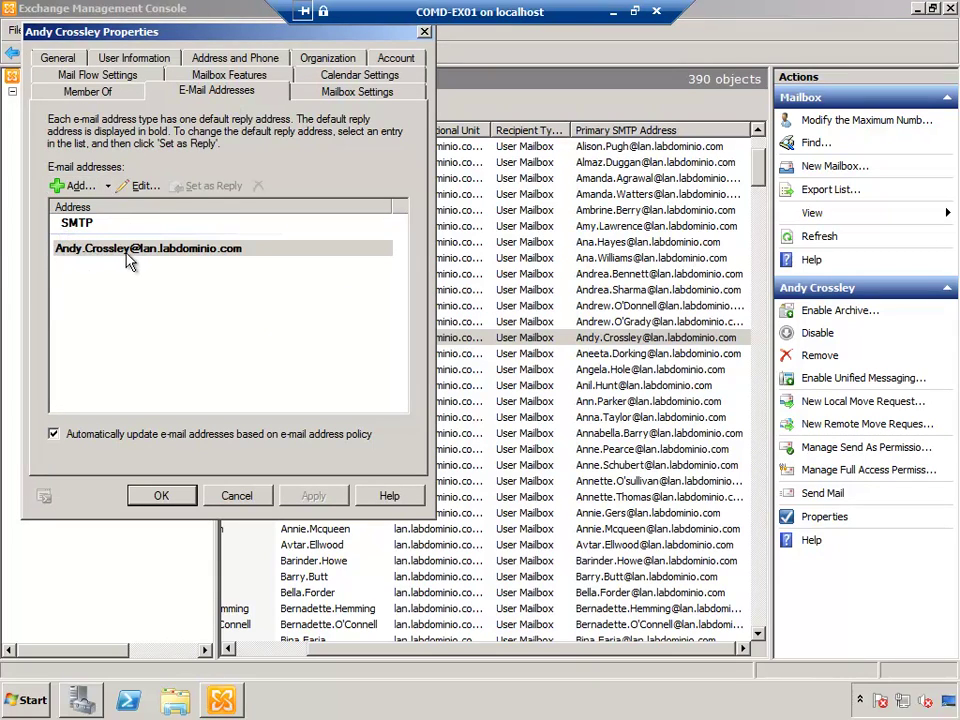
{"action": "left_click", "coordinate": [140, 186]}
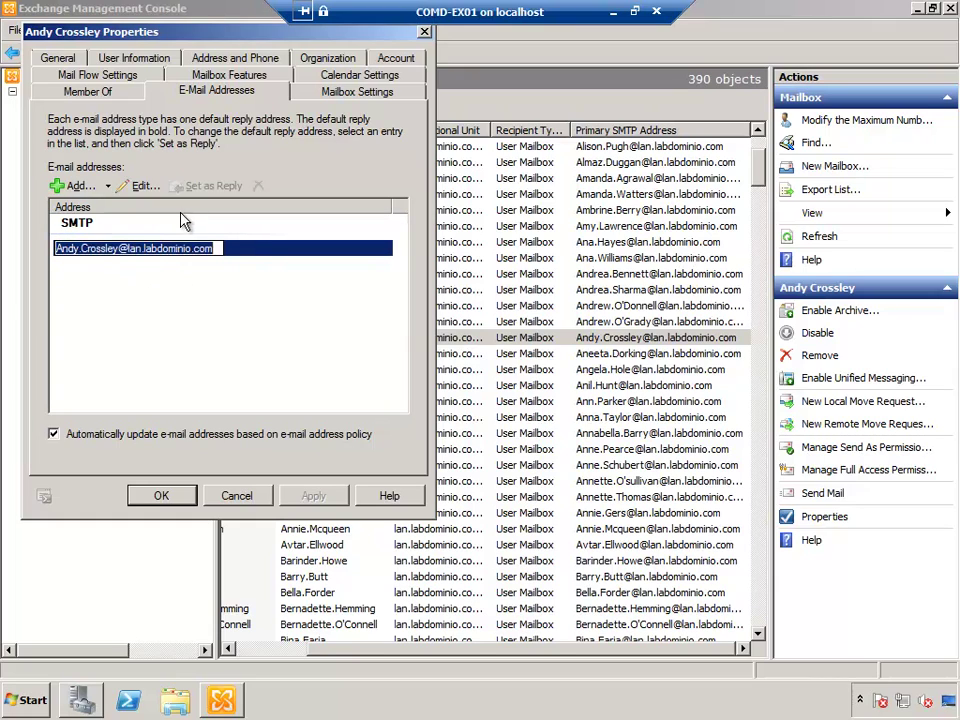
{"action": "left_click", "coordinate": [142, 186]}
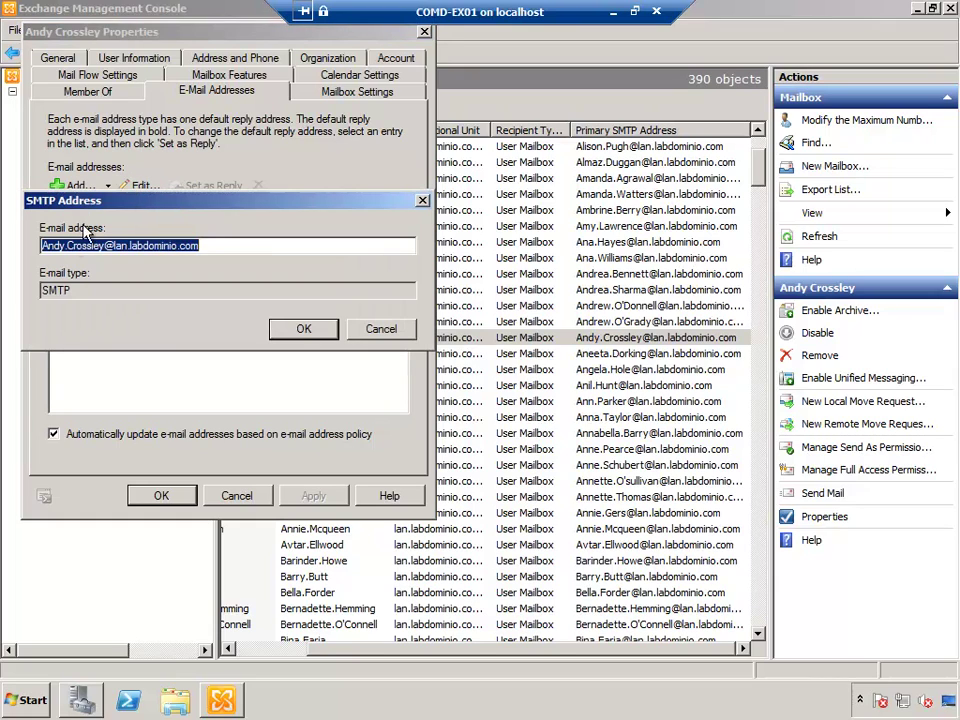
{"action": "left_click", "coordinate": [128, 245]}
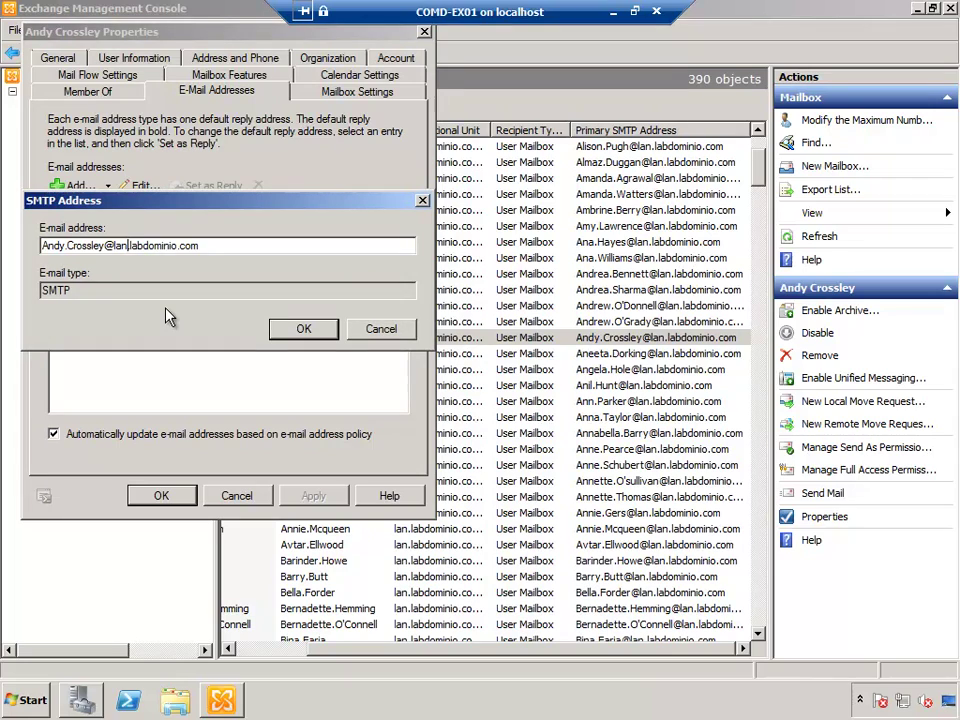
{"action": "key", "text": "End"}
{"action": "key", "text": "Left"}
{"action": "key", "text": "Left"}
{"action": "key", "text": "Left"}
{"action": "key", "text": "Left"}
{"action": "key", "text": "Left"}
{"action": "key", "text": "Left"}
{"action": "key", "text": "Left"}
{"action": "key", "text": "Left"}
{"action": "key", "text": "Left"}
{"action": "key", "text": "Left"}
{"action": "key", "text": "Left"}
{"action": "key", "text": "Left"}
{"action": "key", "text": "Left"}
{"action": "key", "text": "Left"}
{"action": "key", "text": "Left"}
{"action": "key", "text": "Left"}
{"action": "key", "text": "Left"}
{"action": "key", "text": "Left"}
{"action": "key", "text": "Delete"}
{"action": "key", "text": "Delete"}
{"action": "key", "text": "Delete"}
{"action": "key", "text": "Delete"}
{"action": "left_click", "coordinate": [383, 330]}
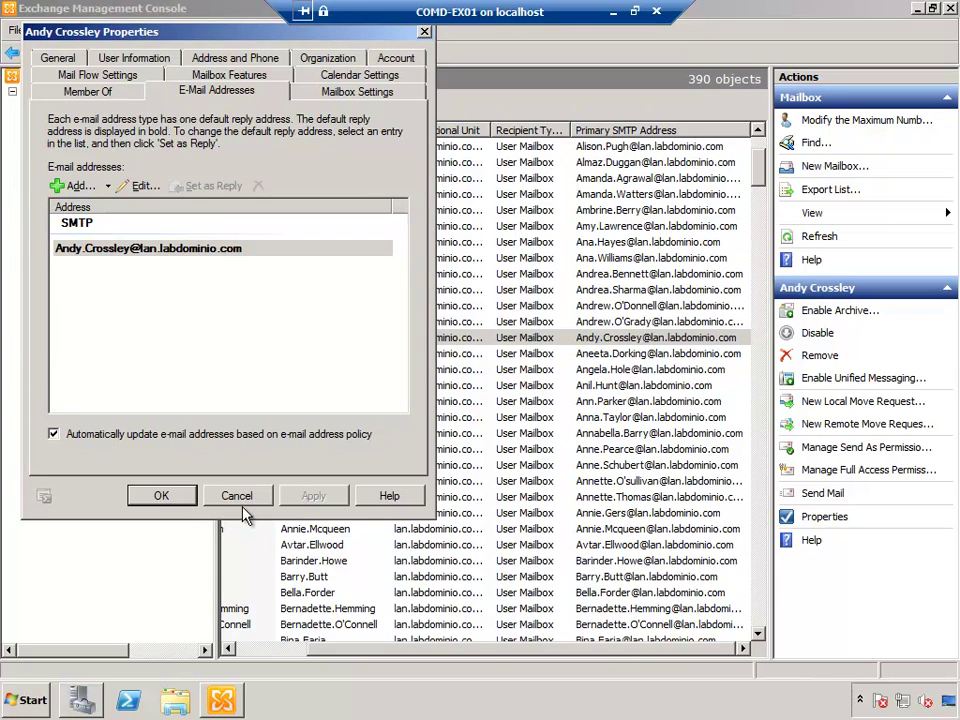
{"action": "left_click", "coordinate": [242, 500]}
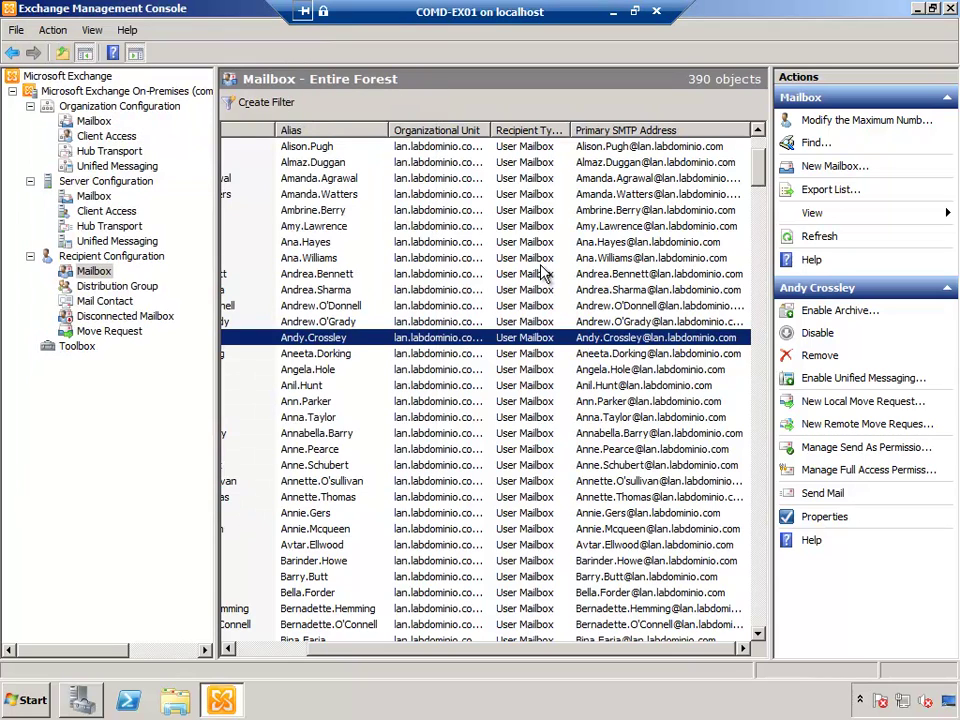
Open the organization's Default Policy e-mail address policy for editing and advance to its e-mail address definitions.
{"action": "left_click", "coordinate": [109, 151]}
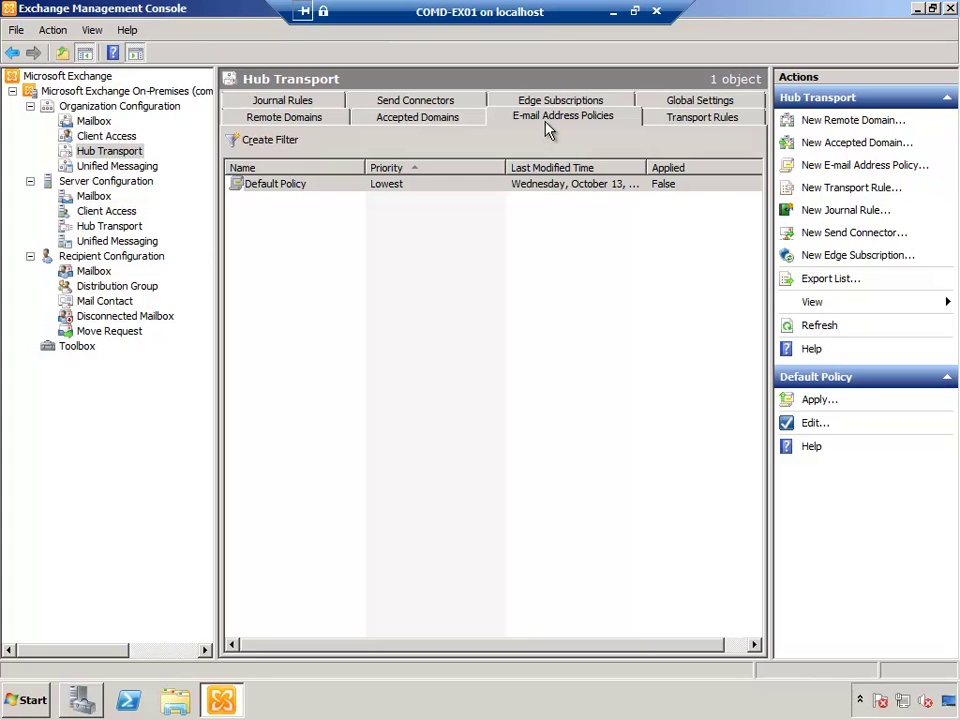
{"action": "left_click", "coordinate": [291, 189]}
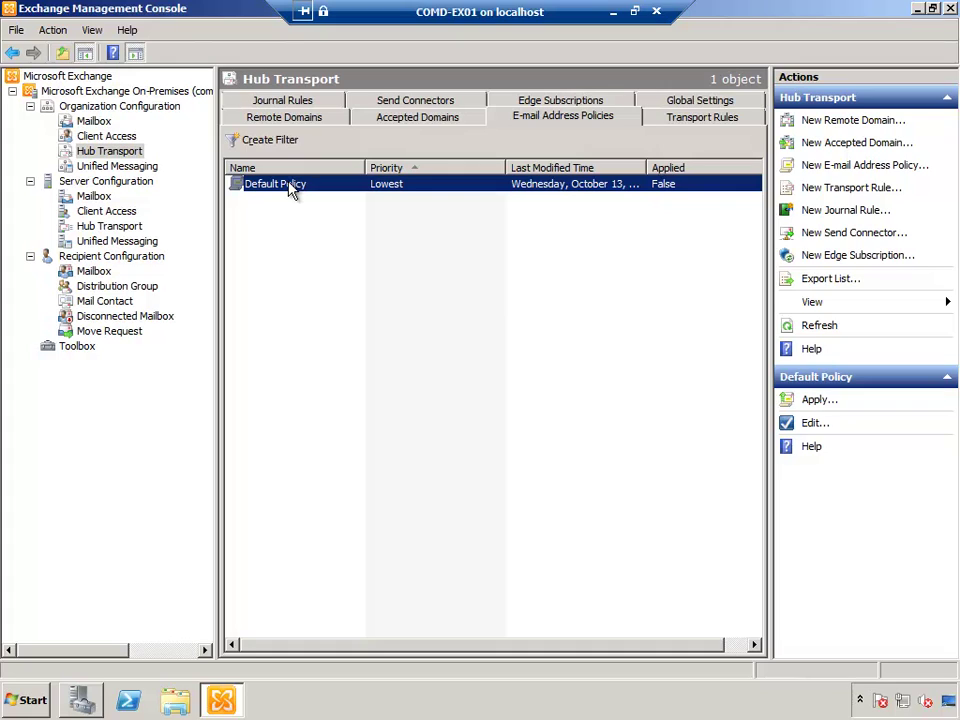
{"action": "right_click", "coordinate": [289, 187]}
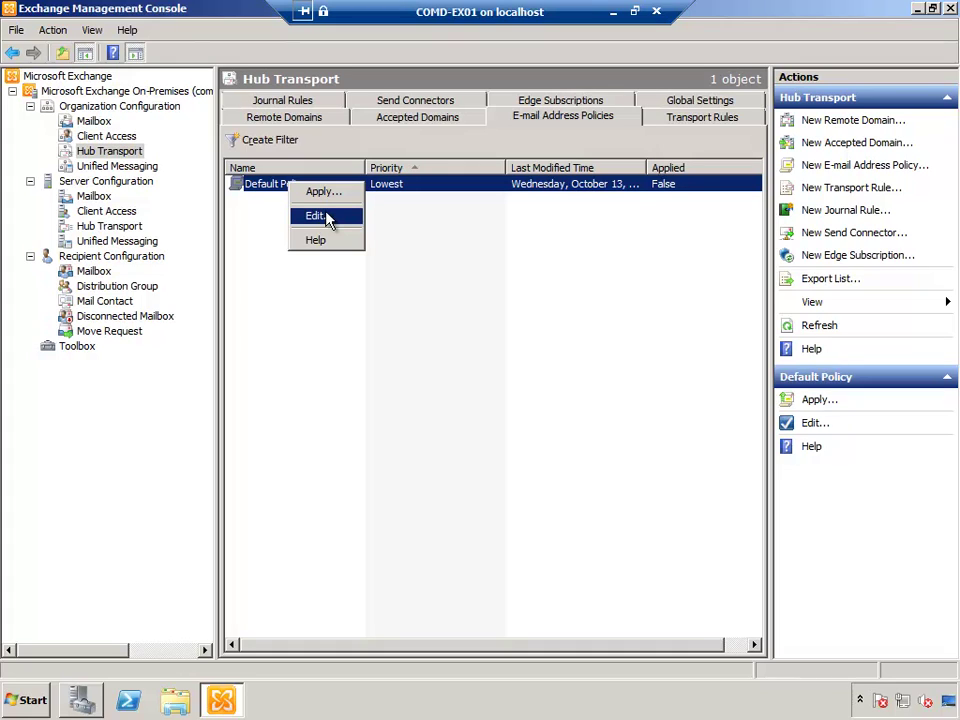
{"action": "left_click", "coordinate": [324, 217]}
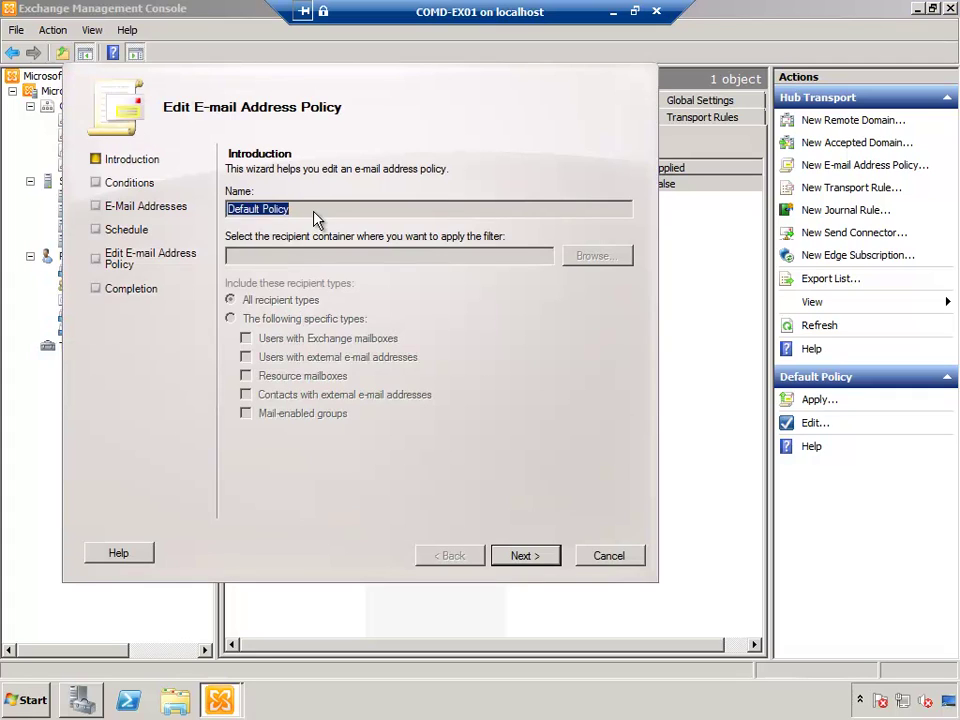
{"action": "left_click", "coordinate": [315, 210]}
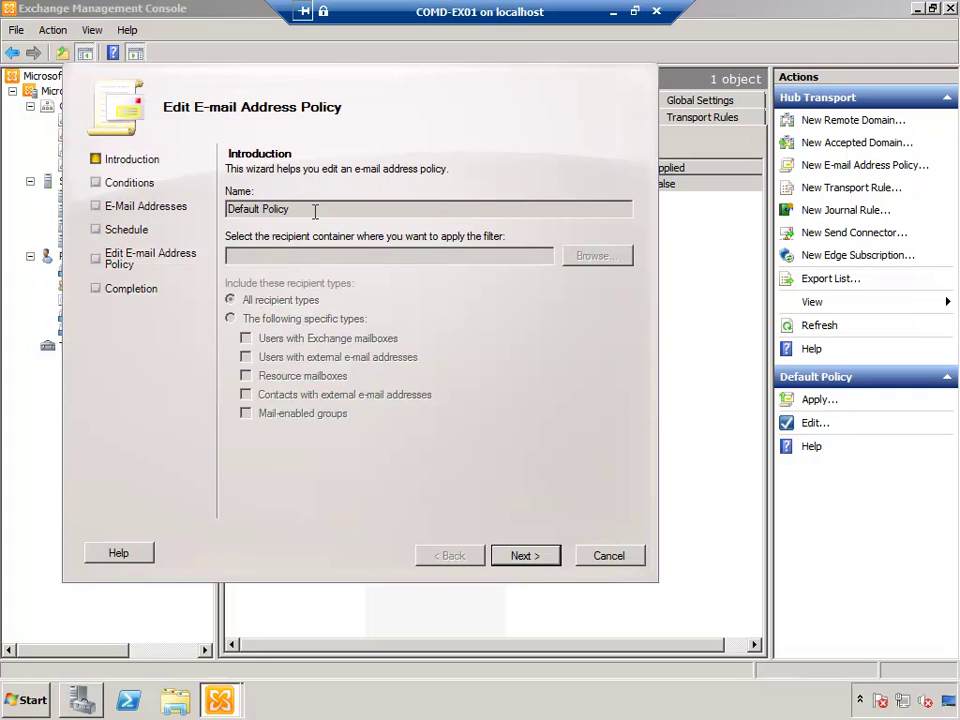
{"action": "left_click", "coordinate": [523, 565]}
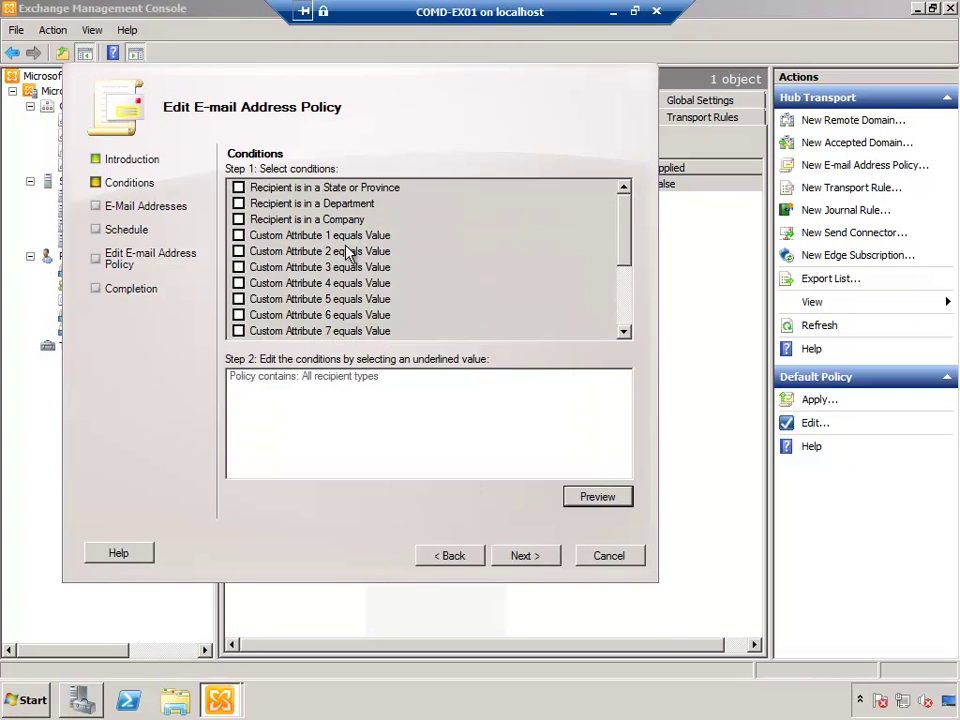
{"action": "left_click", "coordinate": [533, 562]}
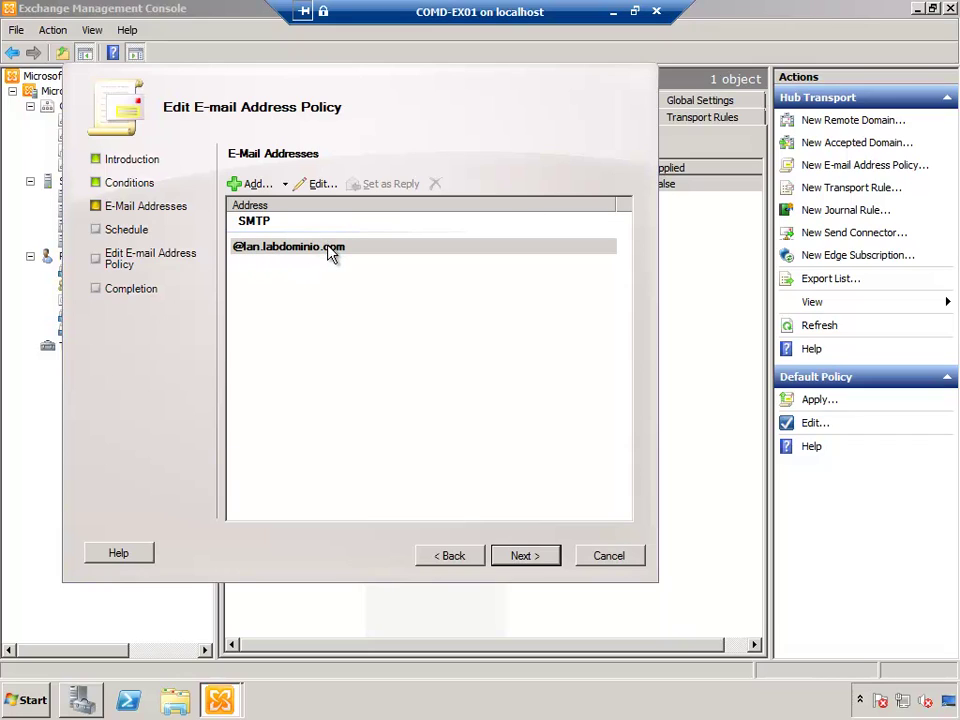
Add an SMTP address to the policy using the First name.last name format and the accepted domain labdominio.com.
{"action": "left_click", "coordinate": [255, 186]}
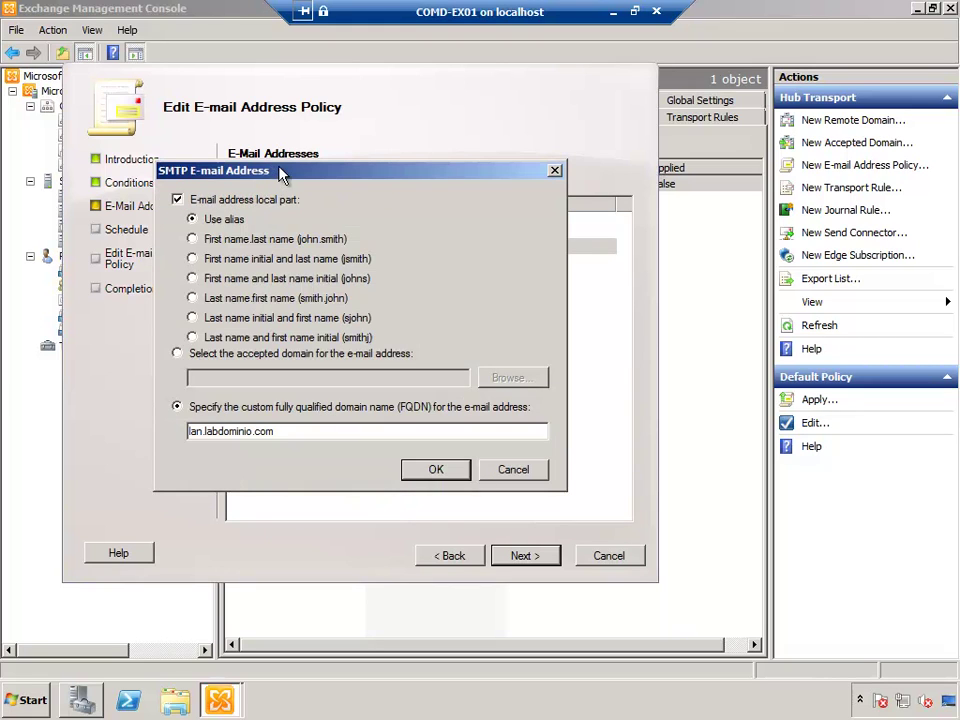
{"action": "left_click_drag", "start_coordinate": [281, 174], "coordinate": [358, 257]}
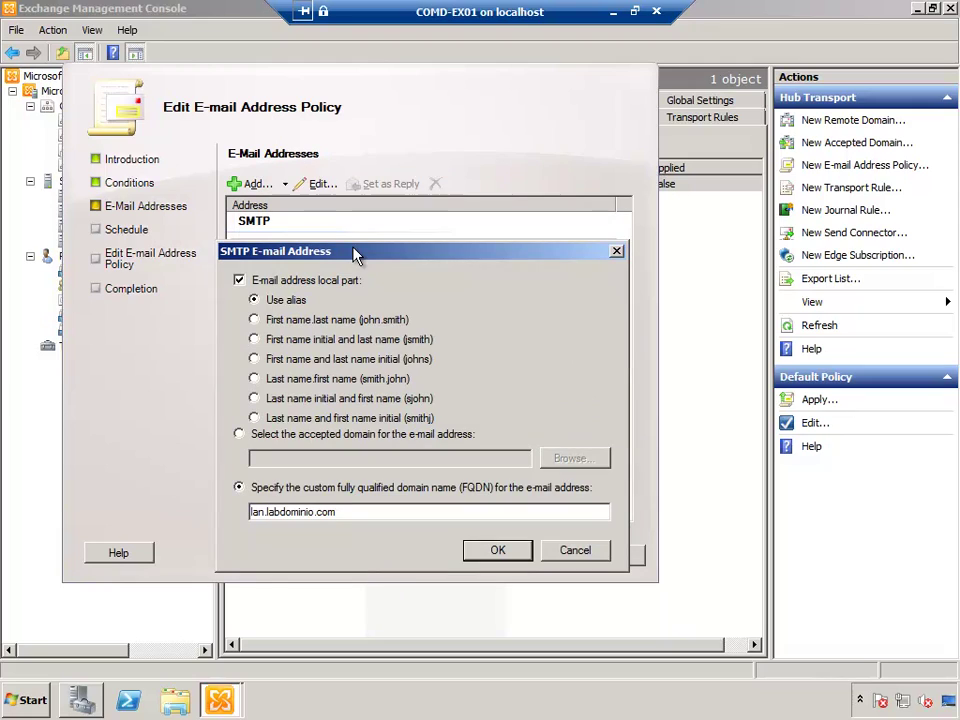
{"action": "left_click", "coordinate": [255, 320]}
{"action": "left_click", "coordinate": [240, 435]}
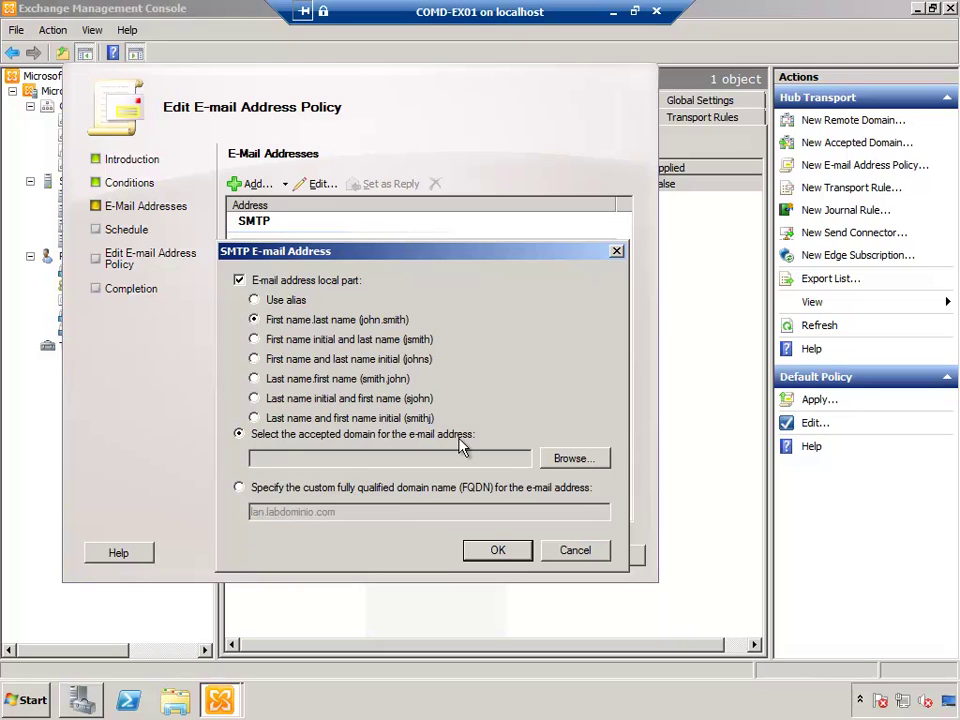
{"action": "left_click", "coordinate": [573, 460]}
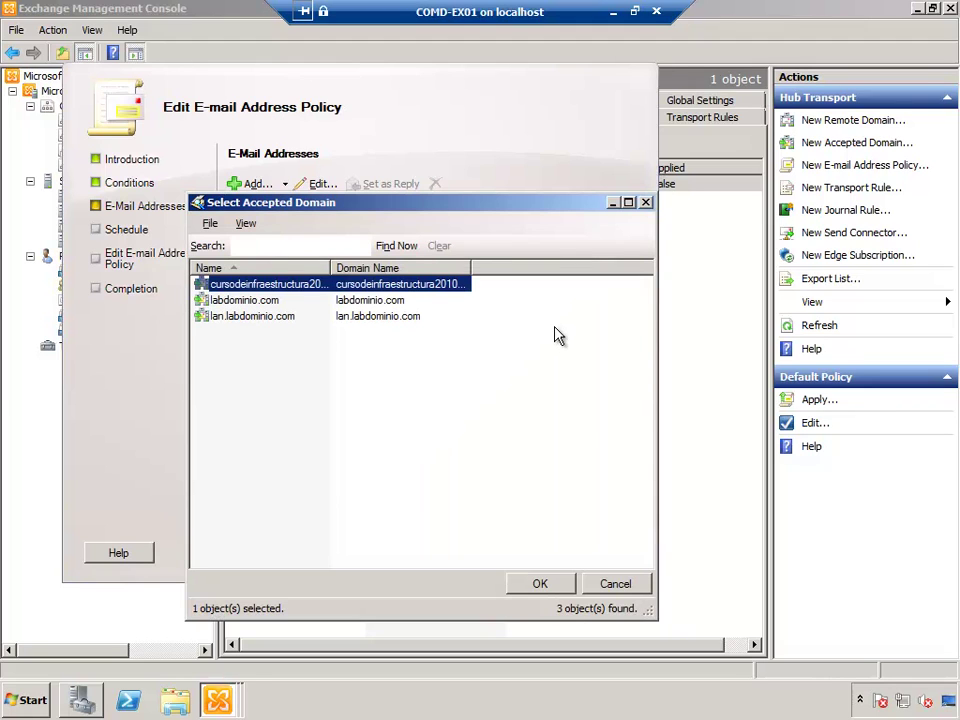
{"action": "left_click_drag", "start_coordinate": [381, 207], "coordinate": [645, 171]}
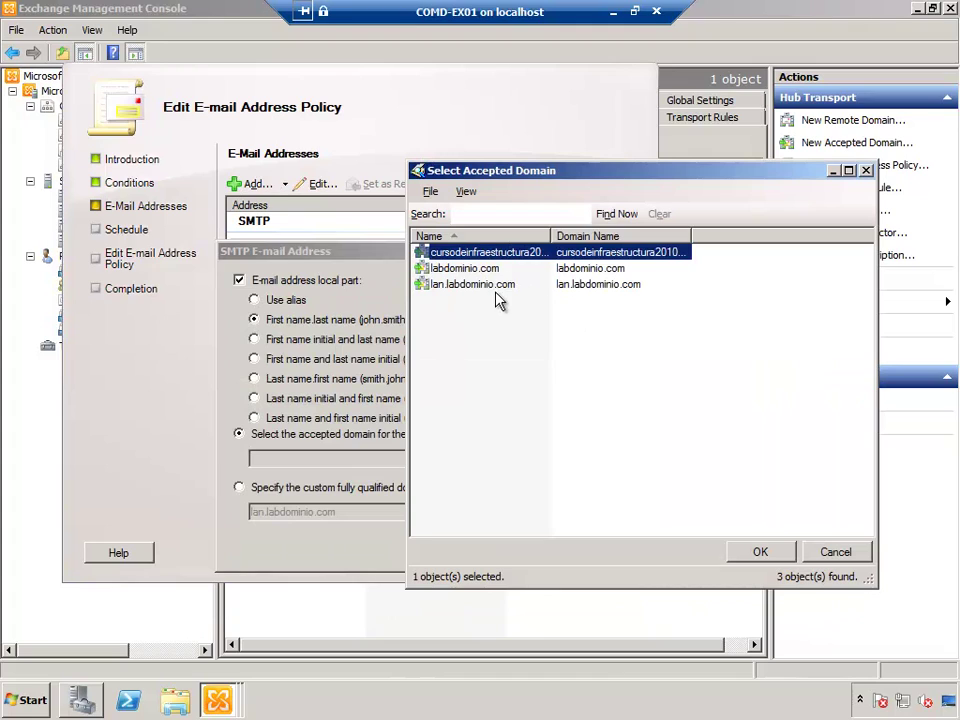
{"action": "double_click", "coordinate": [551, 236]}
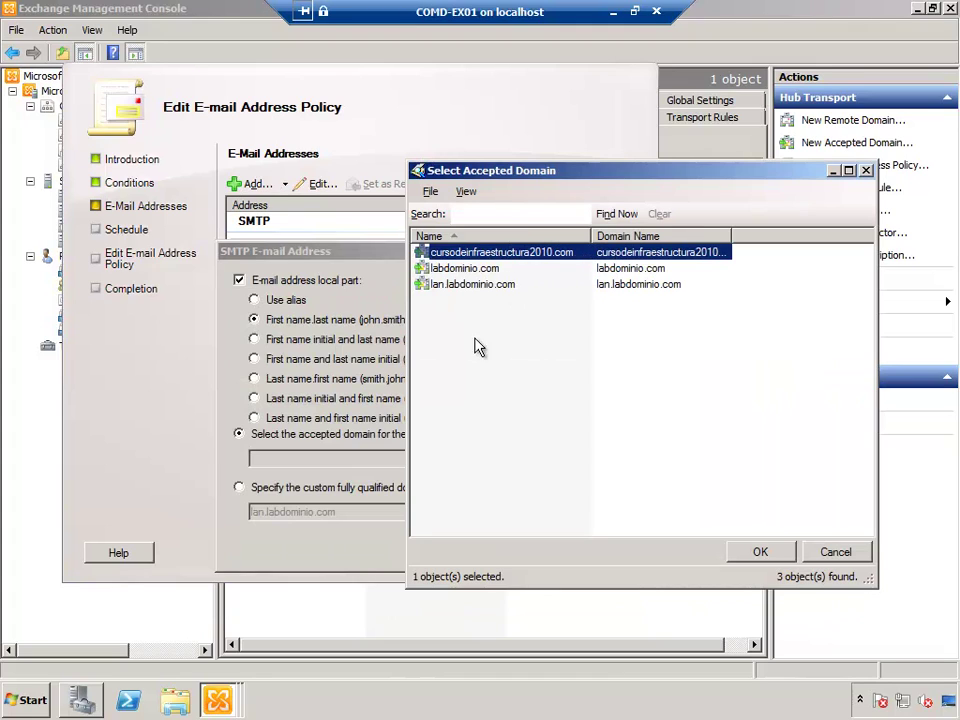
{"action": "left_click", "coordinate": [458, 270]}
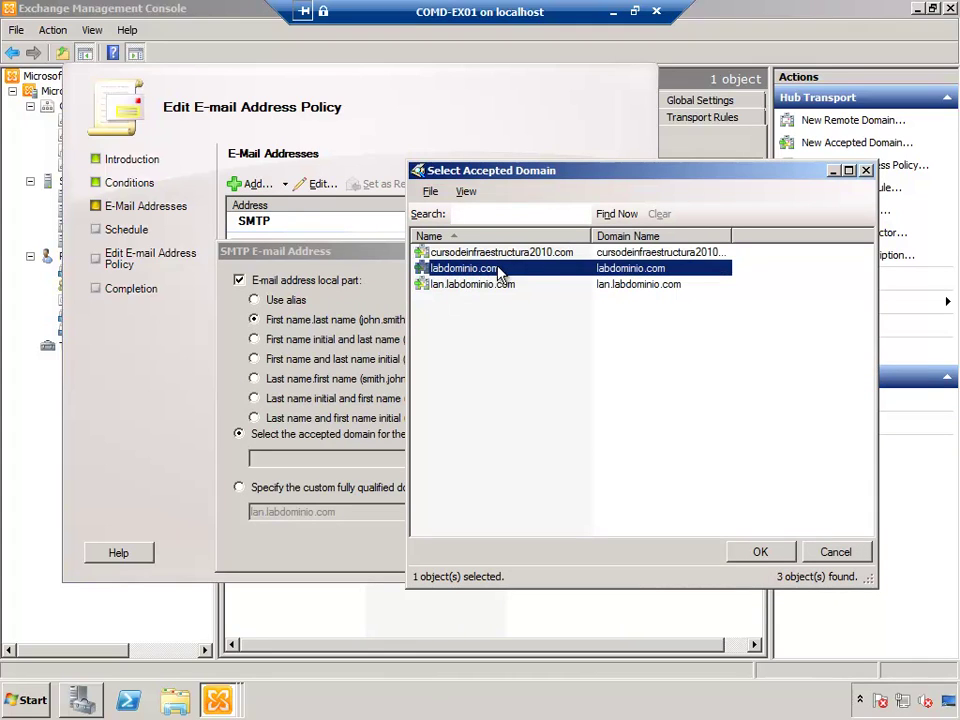
{"action": "left_click", "coordinate": [752, 552]}
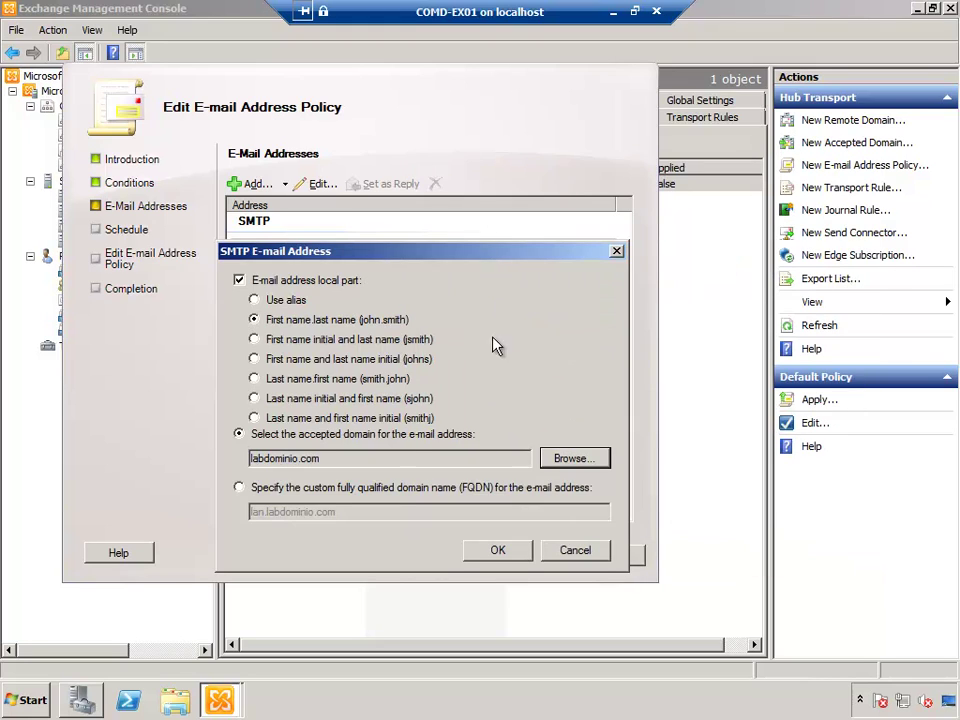
{"action": "left_click", "coordinate": [498, 551]}
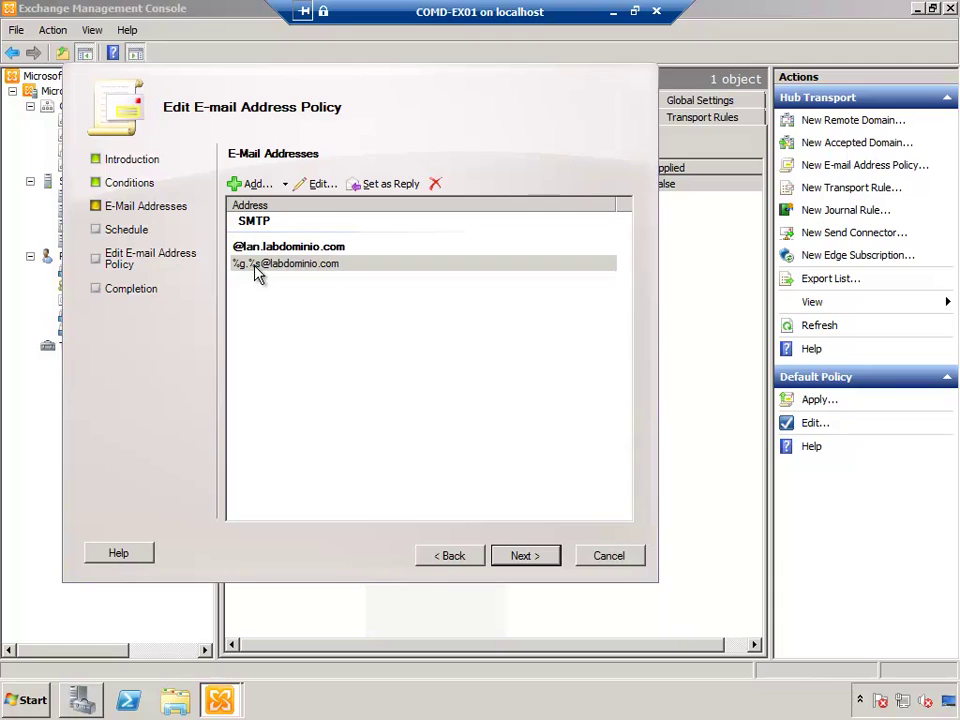
{"action": "left_click", "coordinate": [338, 248]}
{"action": "left_click", "coordinate": [348, 264]}
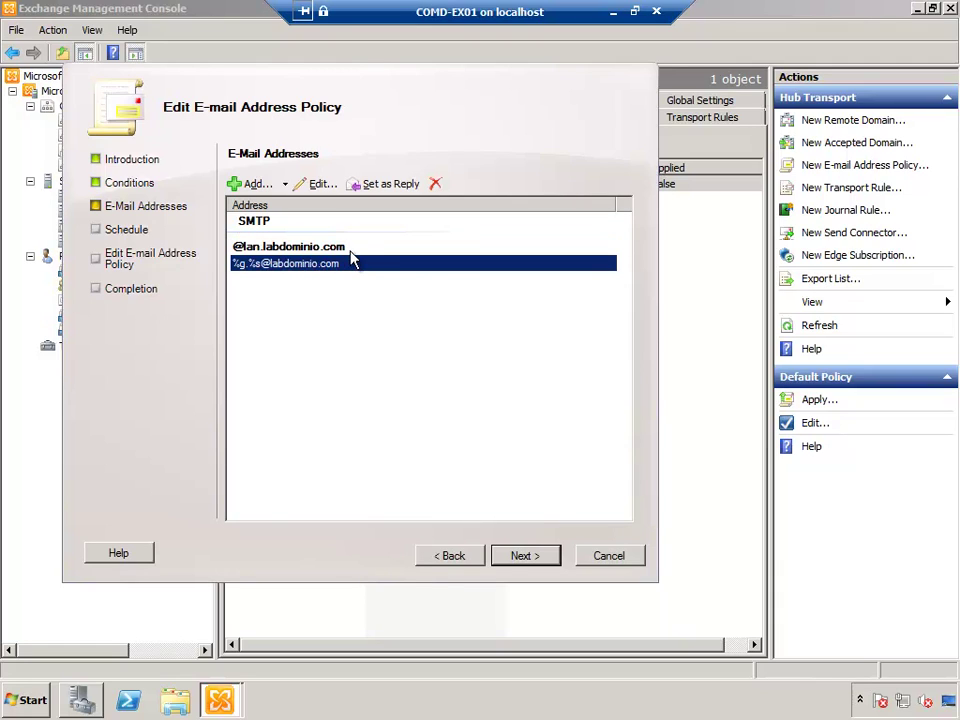
{"action": "left_click", "coordinate": [346, 252]}
{"action": "left_click", "coordinate": [346, 264]}
{"action": "left_click", "coordinate": [301, 251]}
{"action": "left_click", "coordinate": [302, 268]}
{"action": "left_click", "coordinate": [294, 250]}
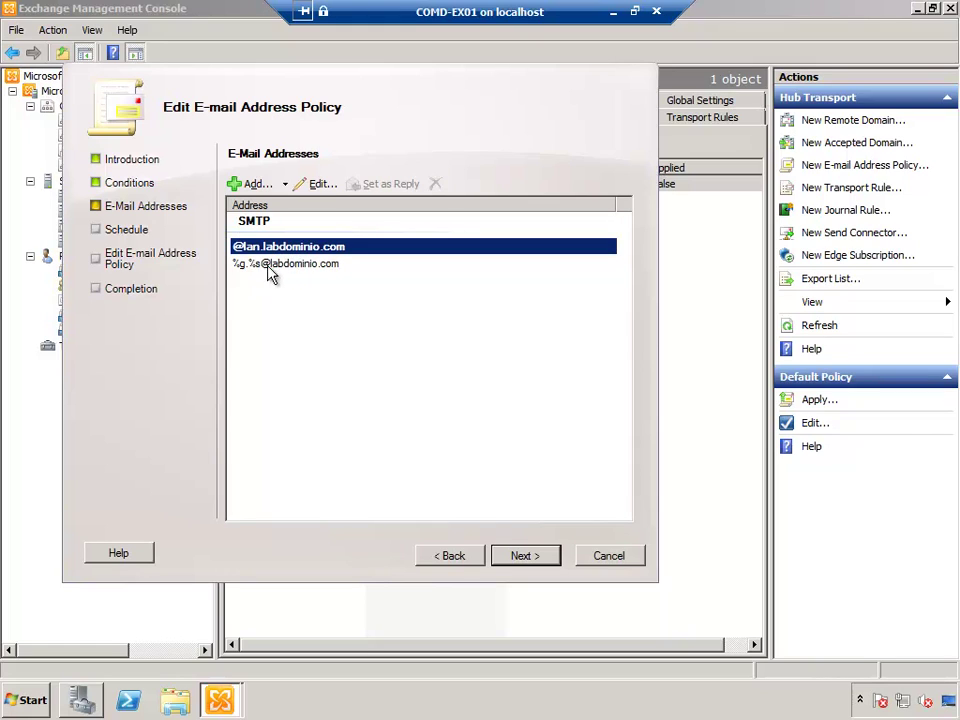
{"action": "left_click", "coordinate": [340, 278]}
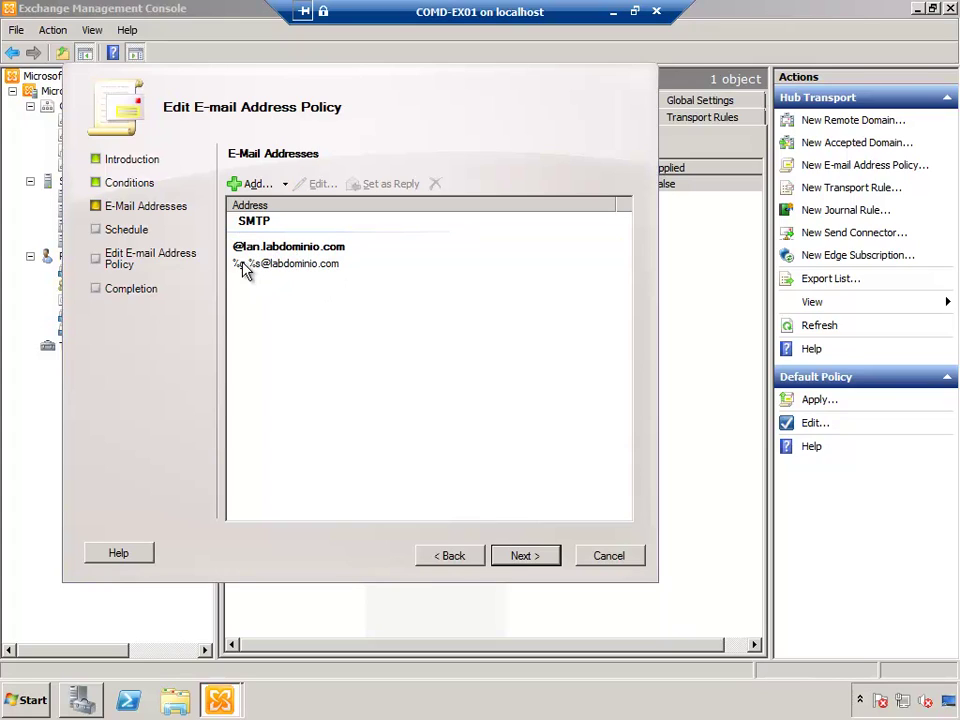
{"action": "left_click", "coordinate": [308, 252]}
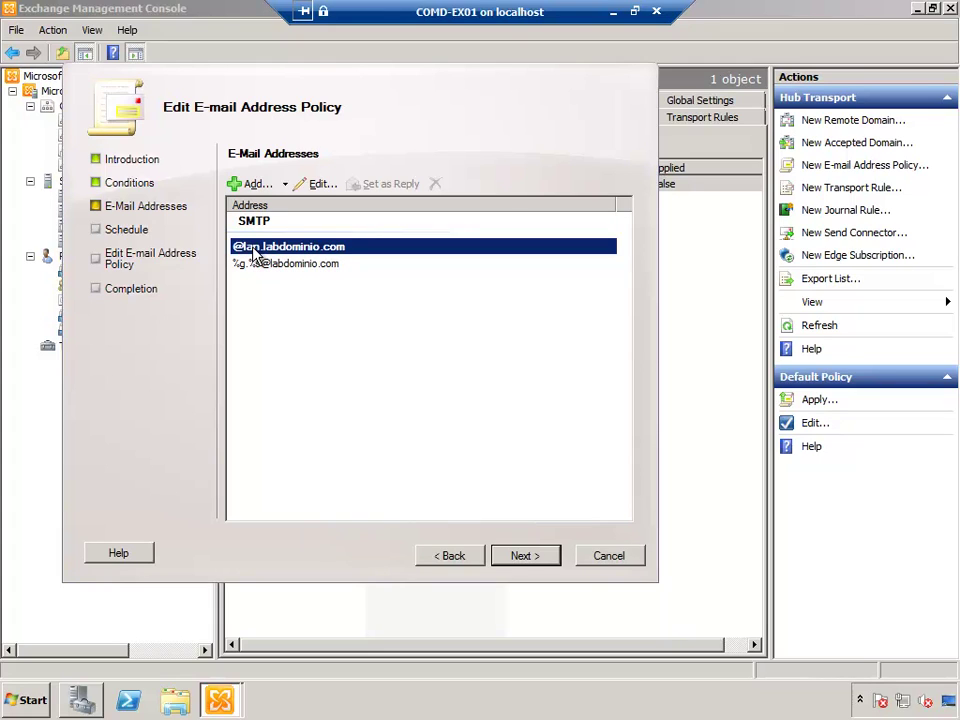
{"action": "left_click", "coordinate": [273, 265]}
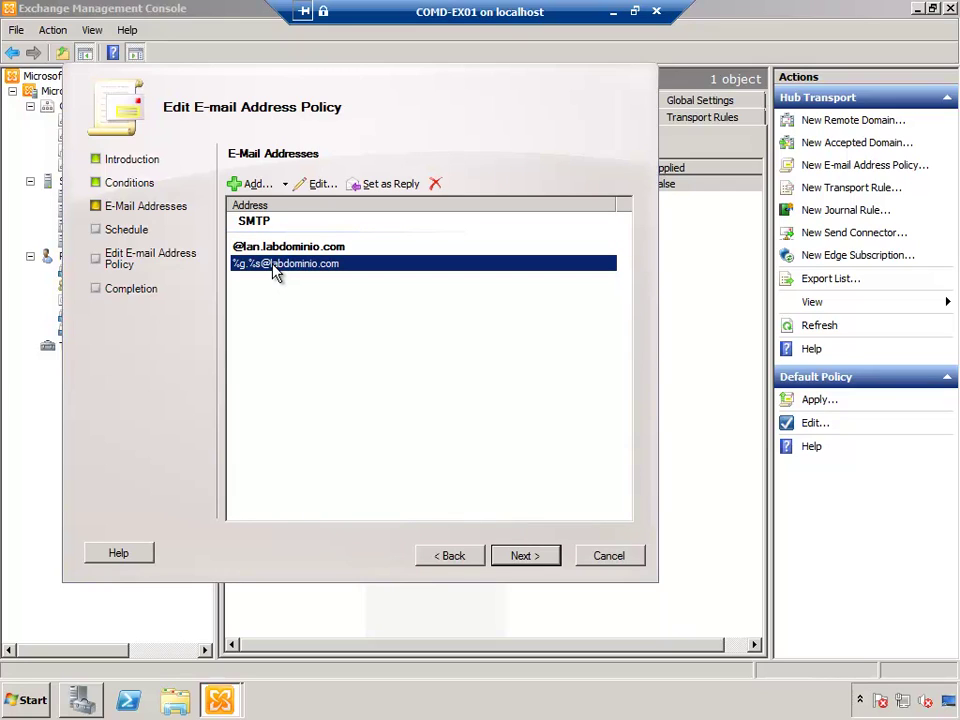
{"action": "left_click", "coordinate": [396, 186]}
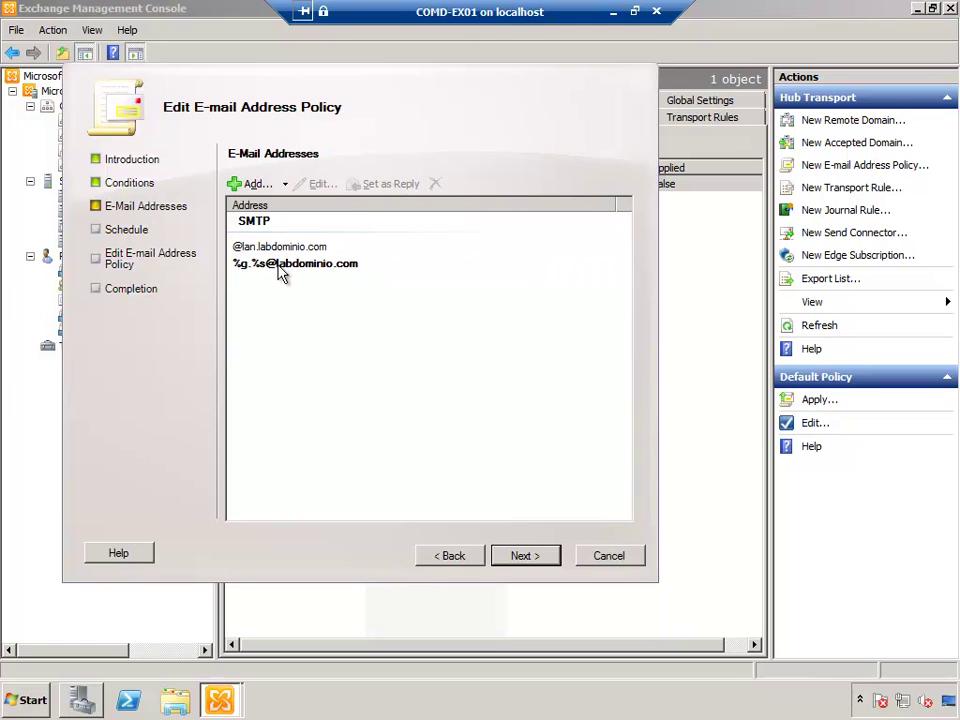
Schedule the edited Default Policy to apply immediately, run the policy update, and finish the wizard.
{"action": "left_click", "coordinate": [525, 556]}
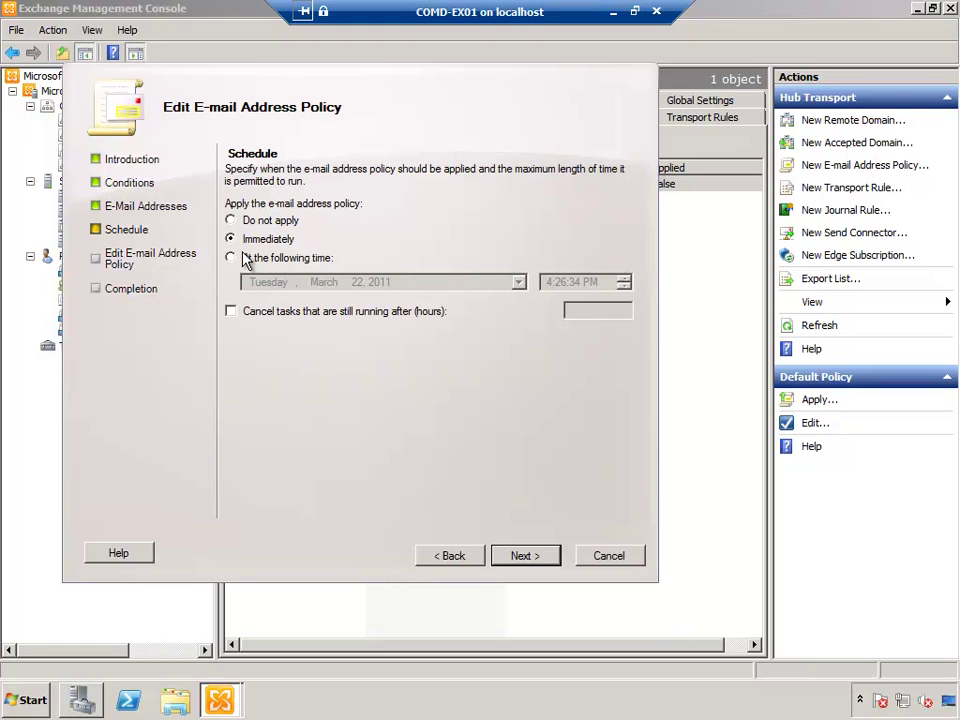
{"action": "left_click", "coordinate": [524, 556]}
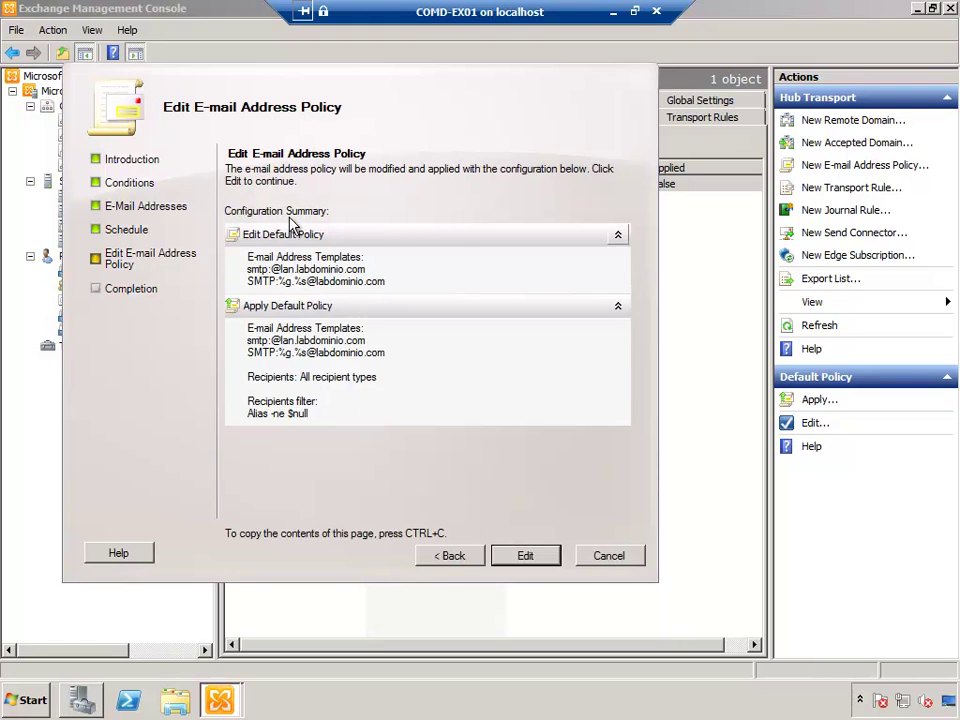
{"action": "left_click", "coordinate": [521, 560]}
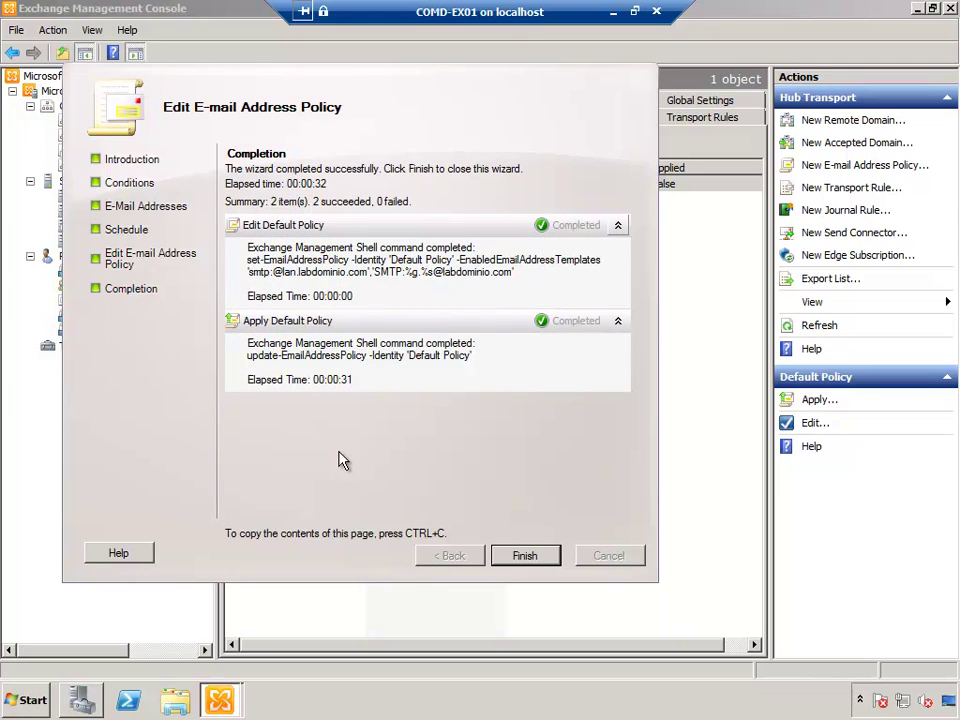
{"action": "left_click", "coordinate": [530, 558]}
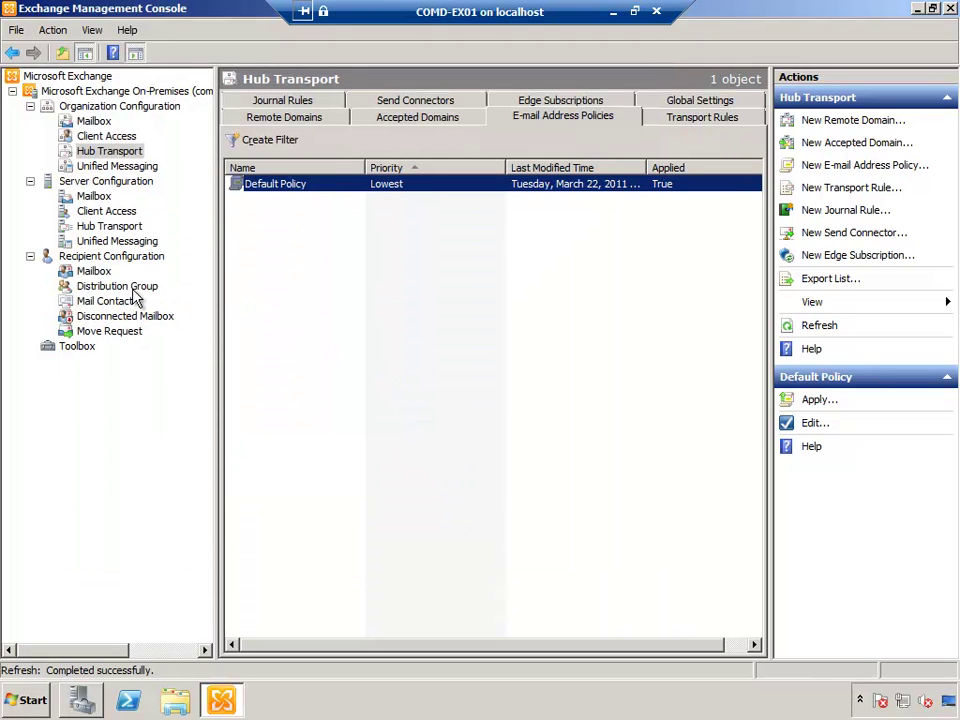
Refresh the recipient mailbox list and check the mailboxes' primary SMTP addresses against the edited policy.
{"action": "left_click", "coordinate": [93, 272]}
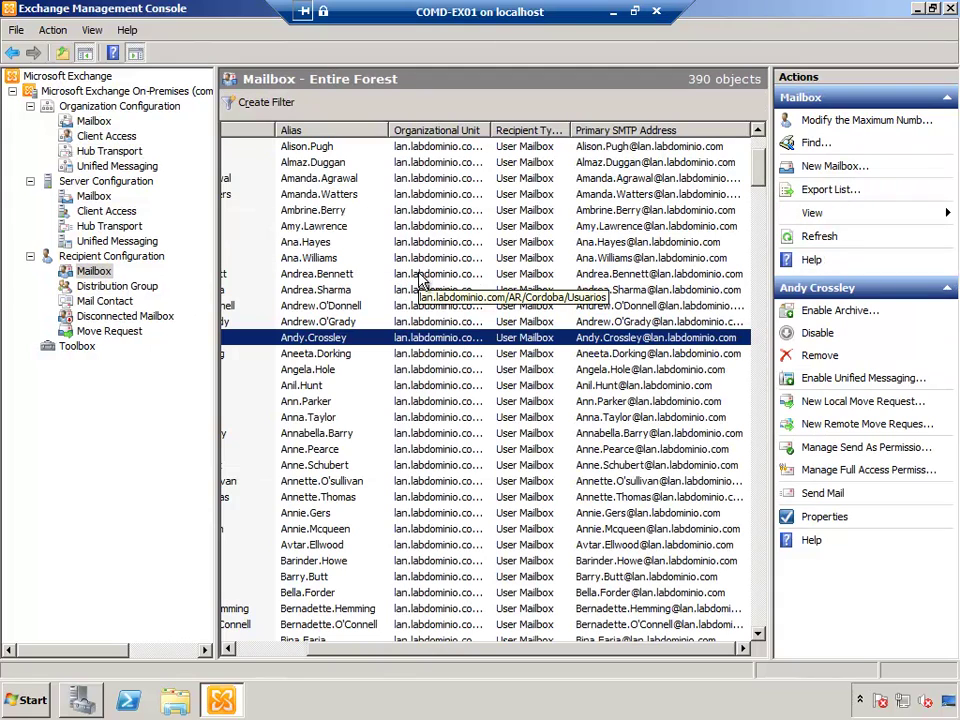
{"action": "left_click", "coordinate": [92, 273]}
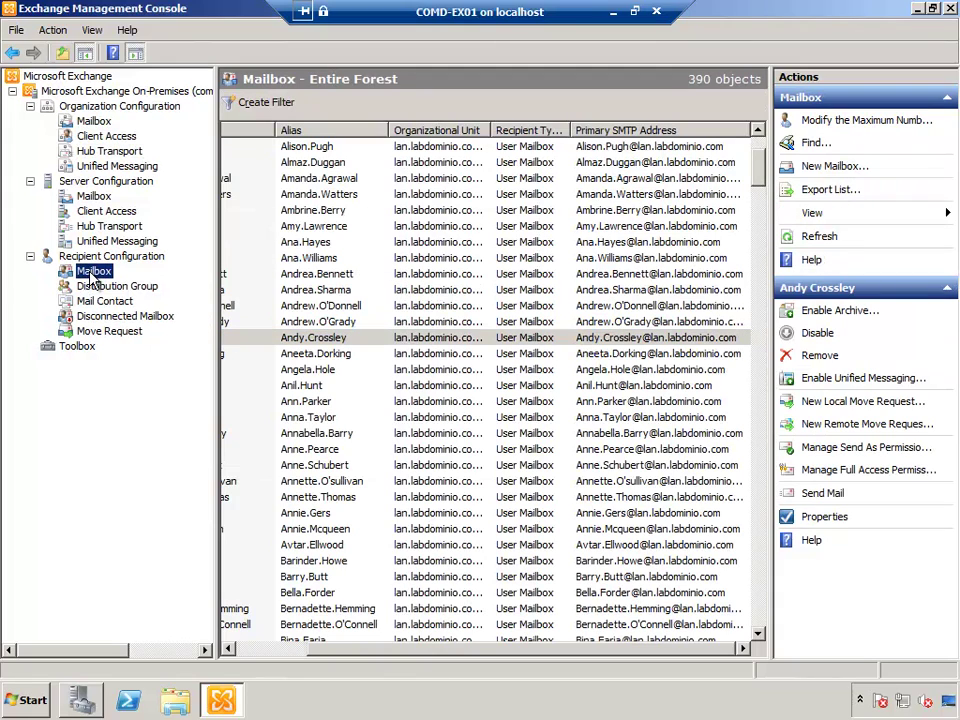
{"action": "key", "text": "F5"}
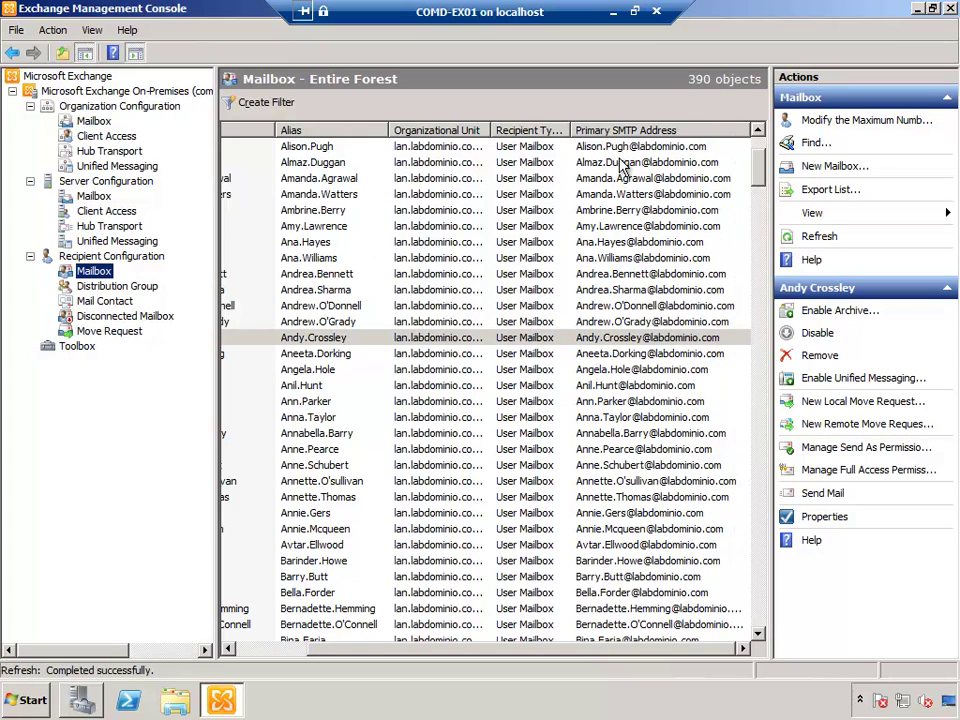
{"action": "left_click", "coordinate": [608, 148]}
{"action": "left_click", "coordinate": [674, 164]}
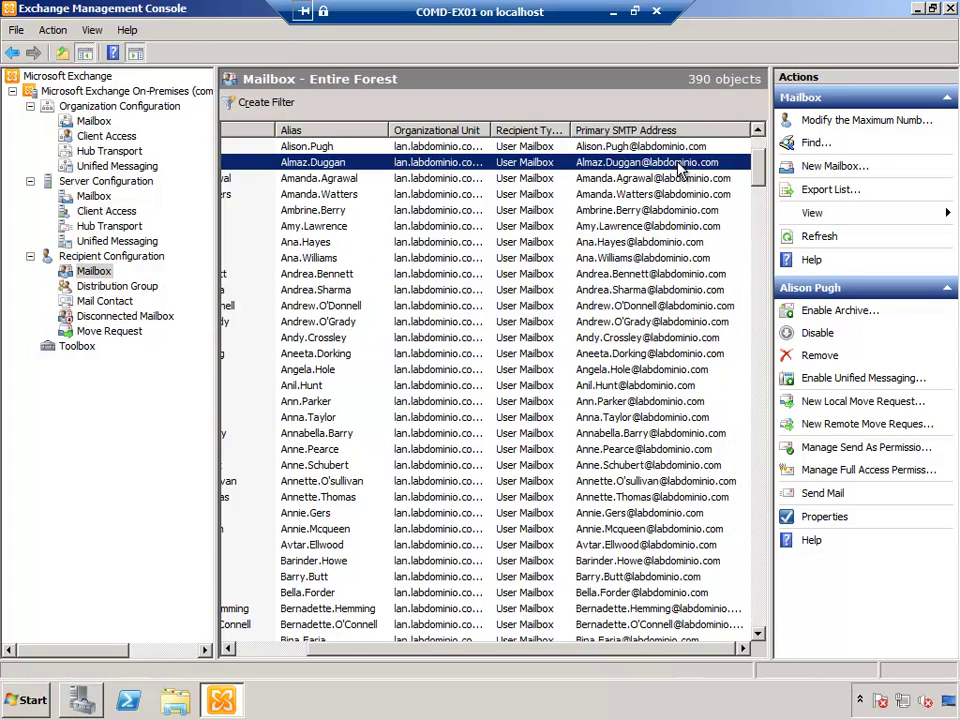
{"action": "left_click", "coordinate": [658, 210]}
{"action": "left_click", "coordinate": [649, 241]}
{"action": "left_click", "coordinate": [645, 305]}
{"action": "left_click", "coordinate": [643, 337]}
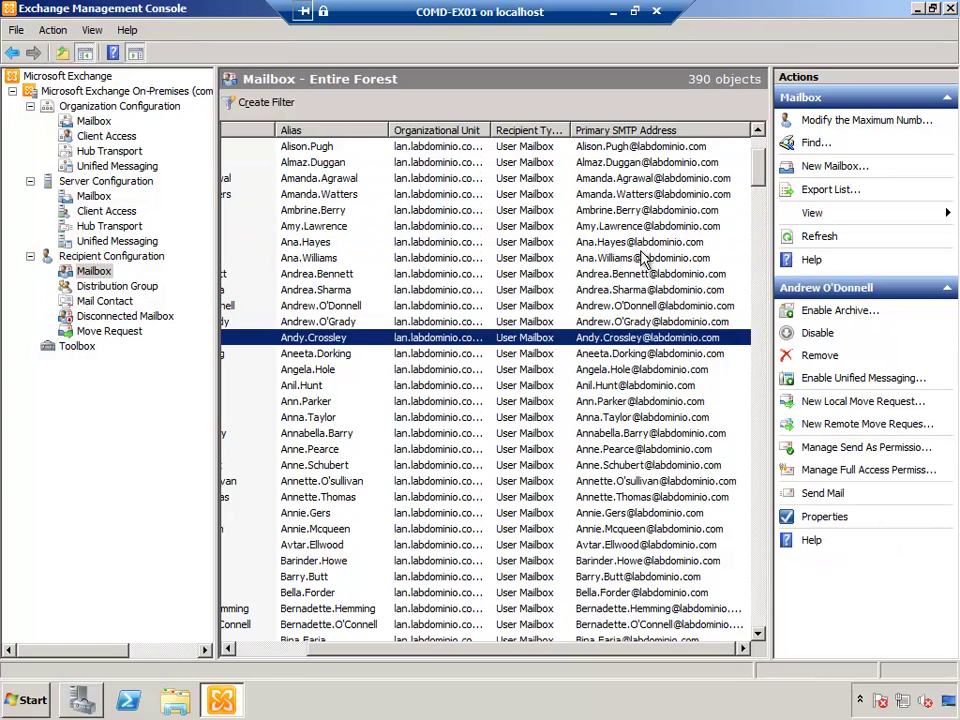
Open a user mailbox's properties and examine its labdominio.com and lan.labdominio.com e-mail addresses.
{"action": "left_click", "coordinate": [606, 244]}
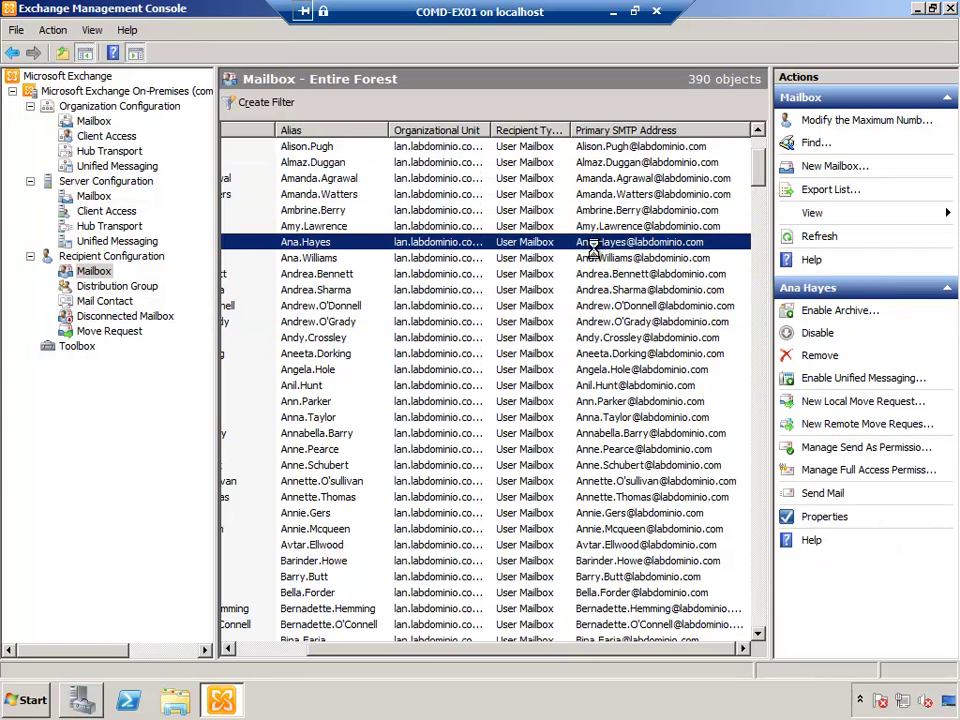
{"action": "double_click", "coordinate": [452, 242]}
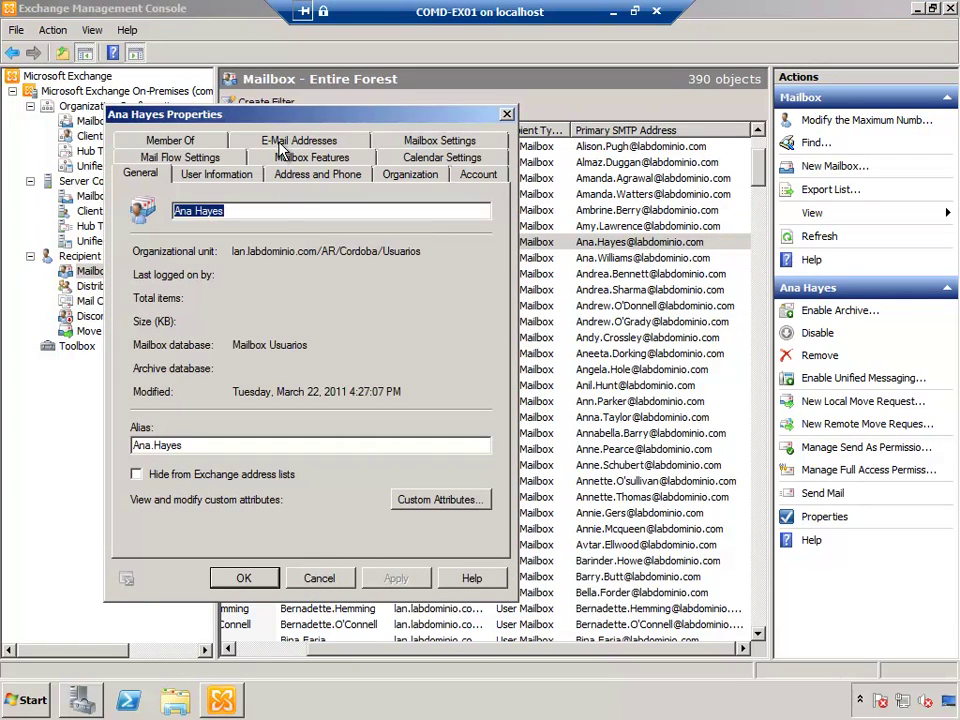
{"action": "left_click", "coordinate": [290, 142]}
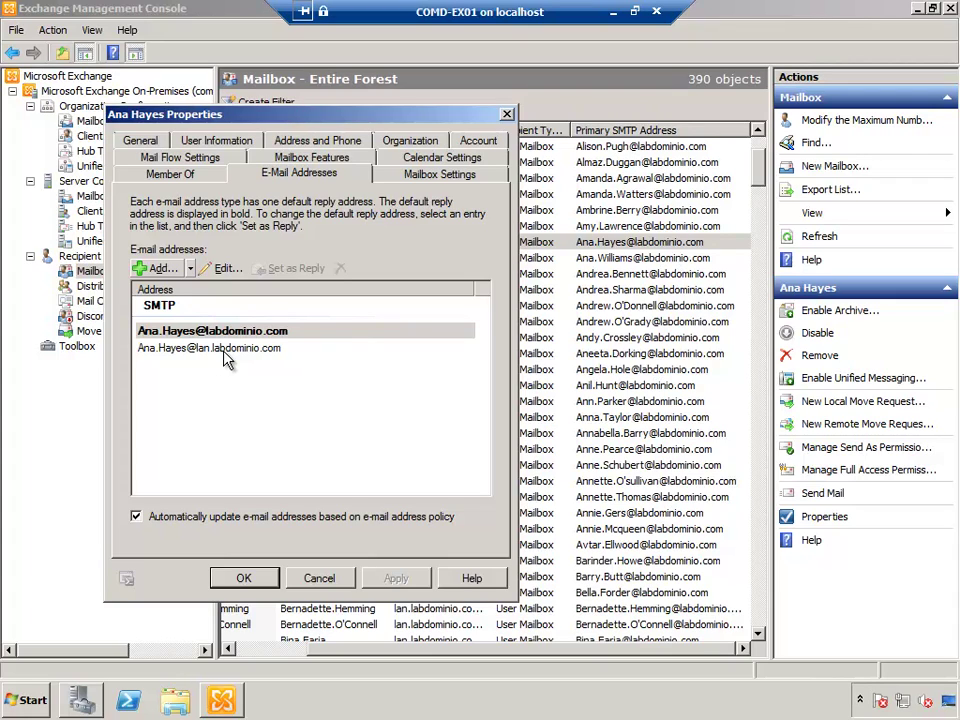
{"action": "left_click", "coordinate": [300, 332]}
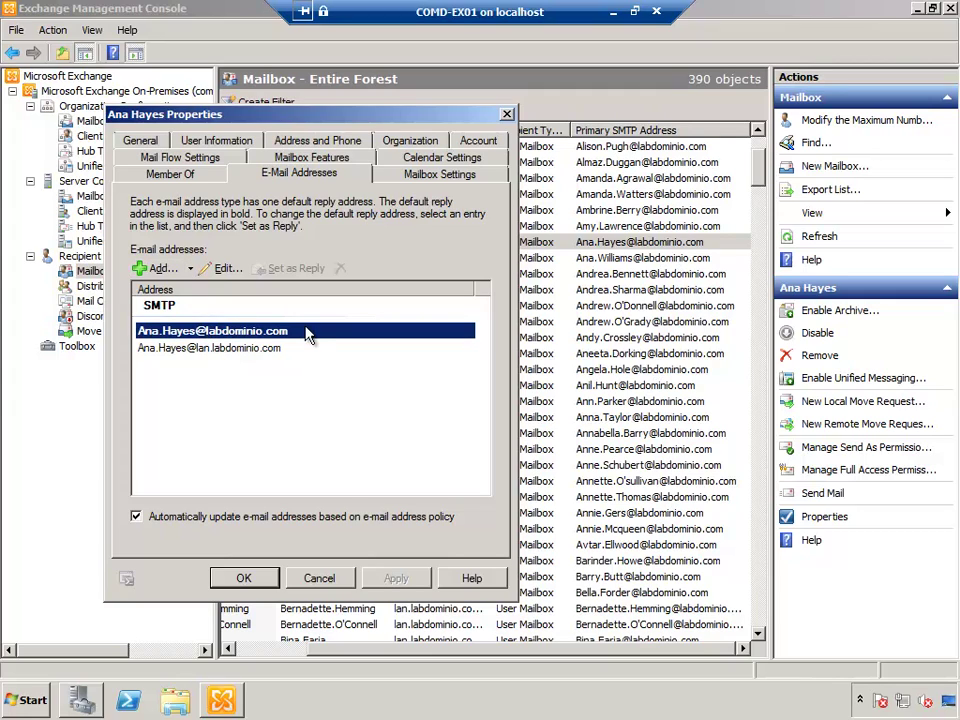
{"action": "left_click", "coordinate": [317, 381]}
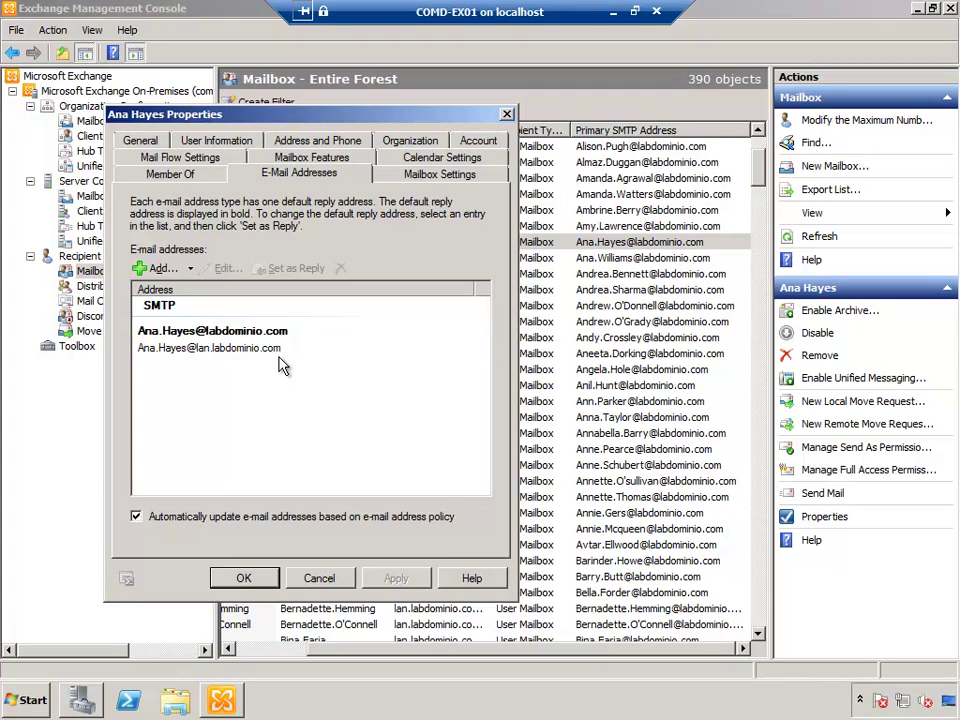
{"action": "left_click", "coordinate": [281, 350]}
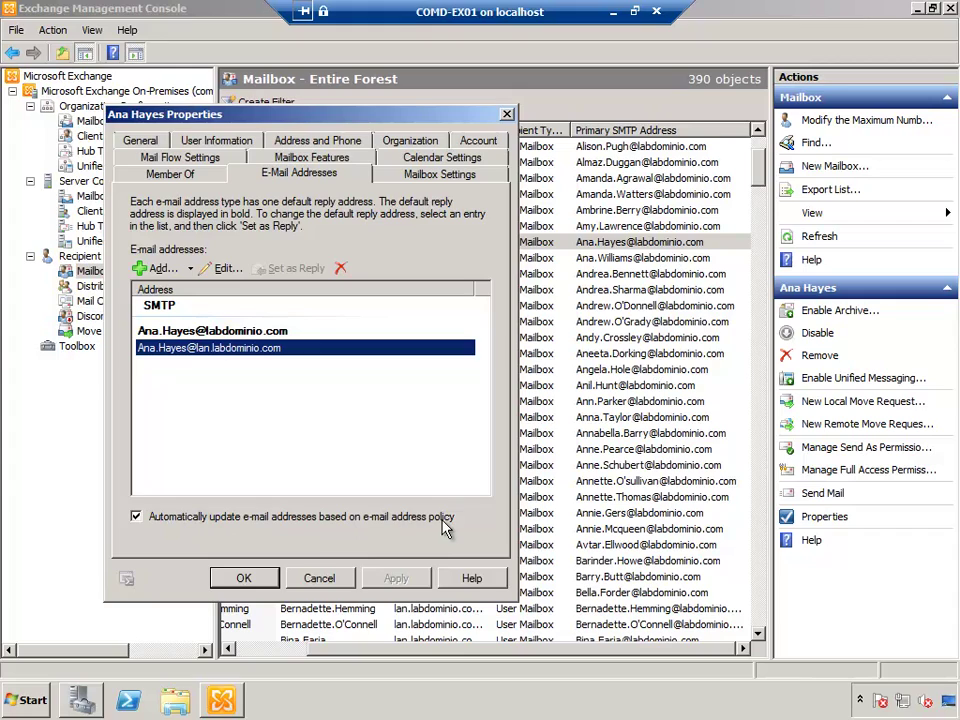
Try turning off the mailbox's automatic e-mail address updates based on policy, turn them back on, and discard the changes.
{"action": "left_click", "coordinate": [136, 518]}
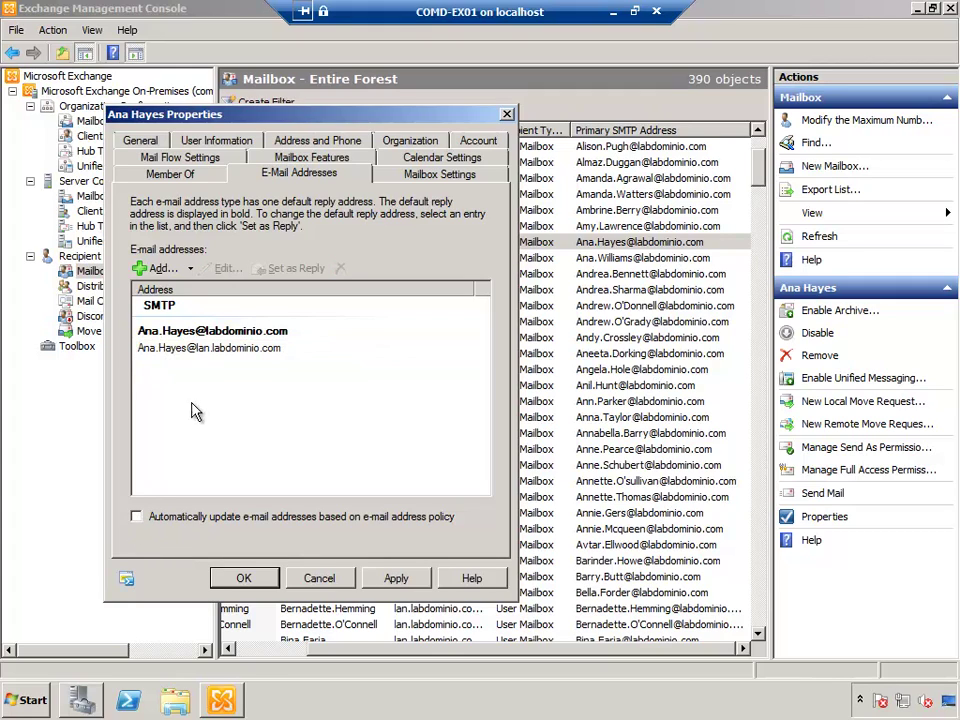
{"action": "left_click", "coordinate": [247, 352]}
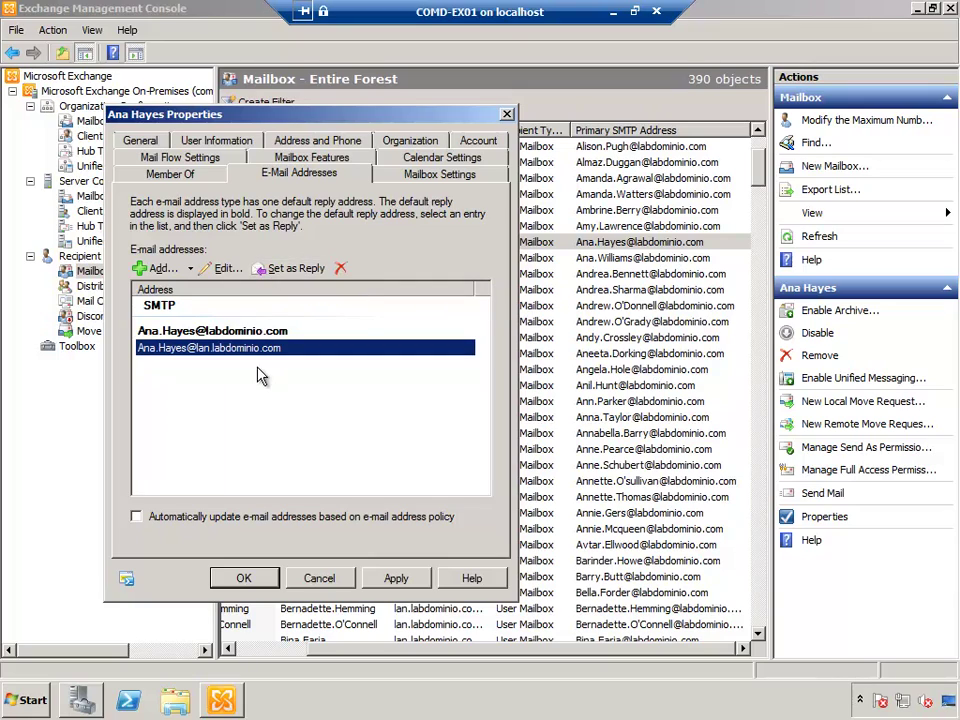
{"action": "left_click", "coordinate": [310, 331]}
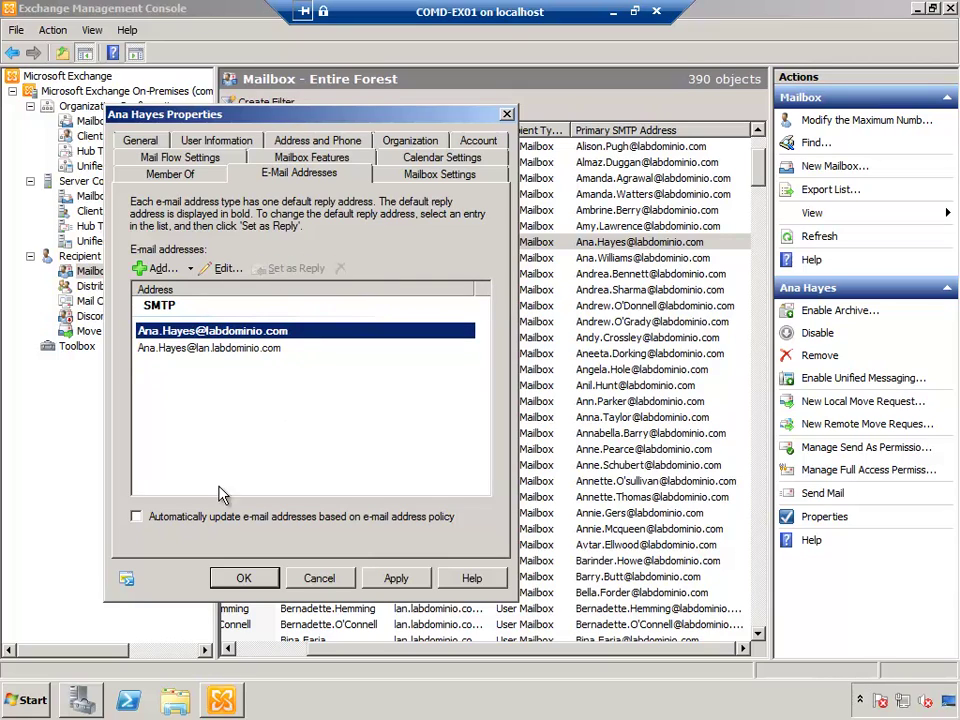
{"action": "left_click", "coordinate": [137, 517]}
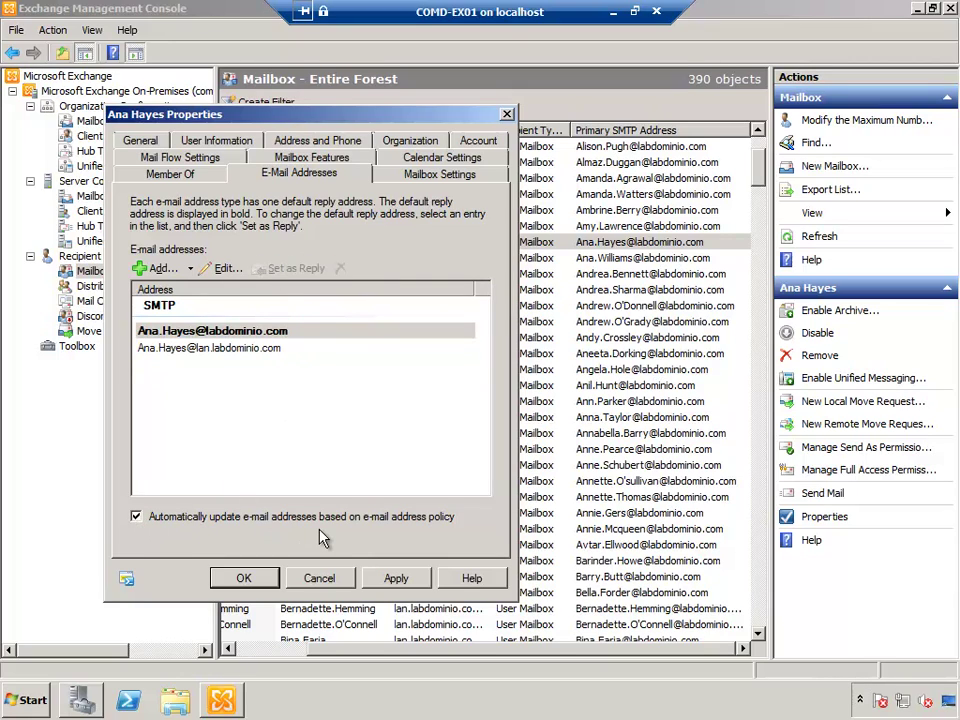
{"action": "left_click", "coordinate": [320, 577]}
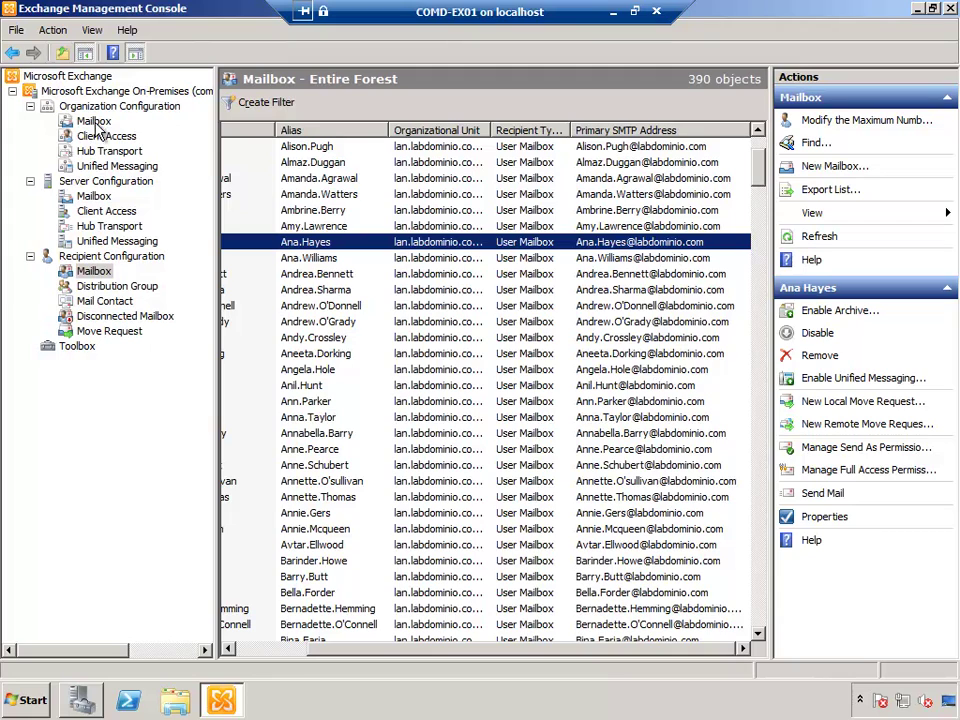
Review the organization's accepted domains under Hub Transport, widening the Name column to read cursodeinfraestructura2010.com in full.
{"action": "left_click", "coordinate": [108, 152]}
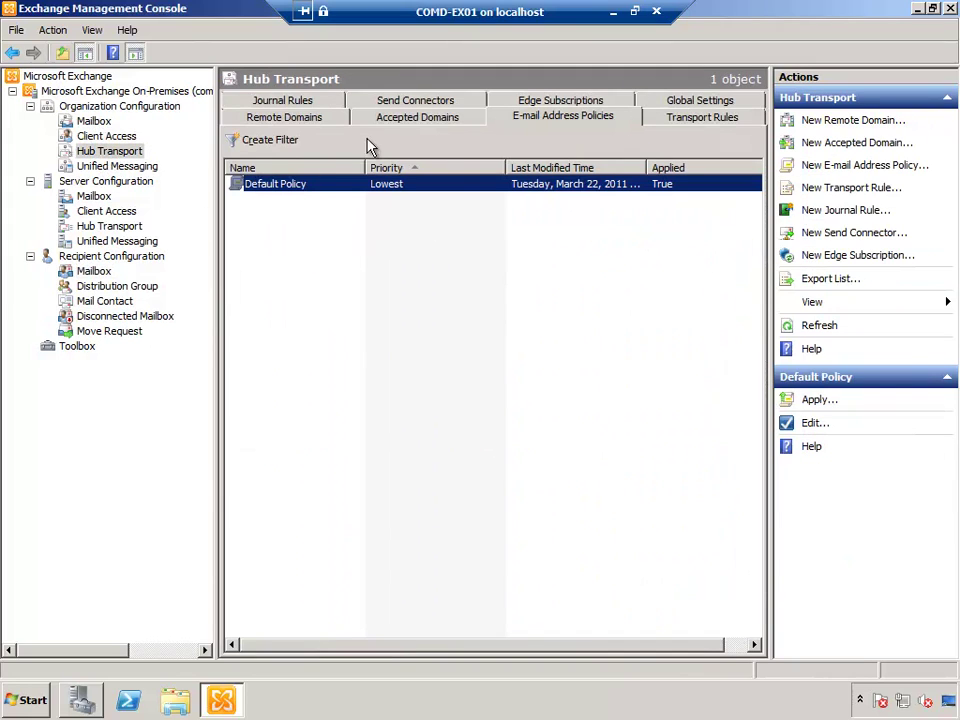
{"action": "left_click", "coordinate": [417, 116]}
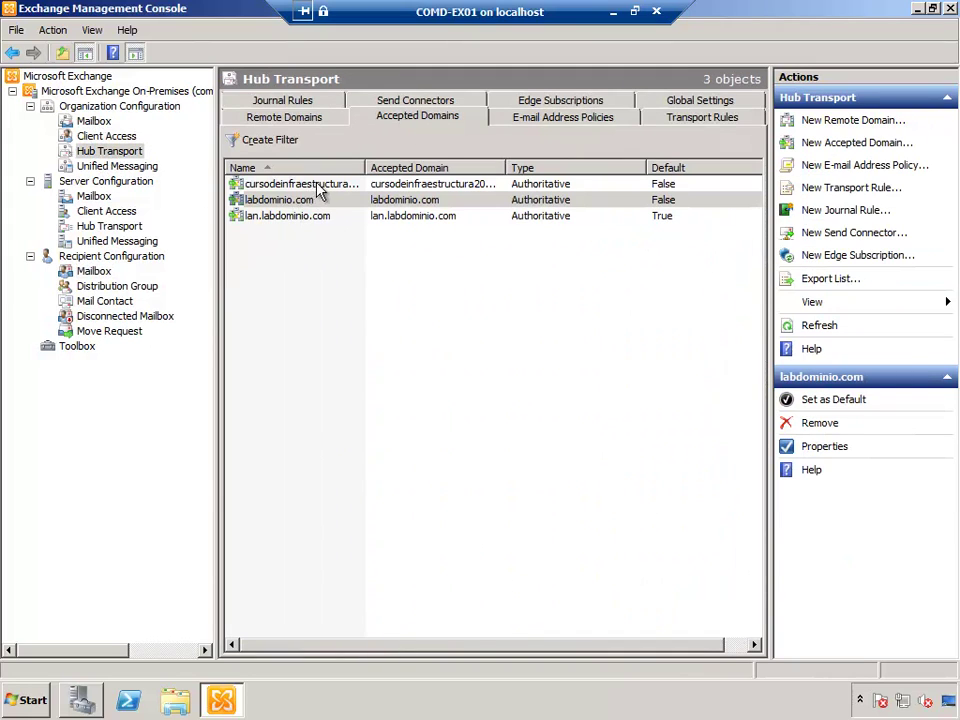
{"action": "left_click", "coordinate": [321, 185]}
{"action": "left_click_drag", "start_coordinate": [366, 167], "coordinate": [451, 174]}
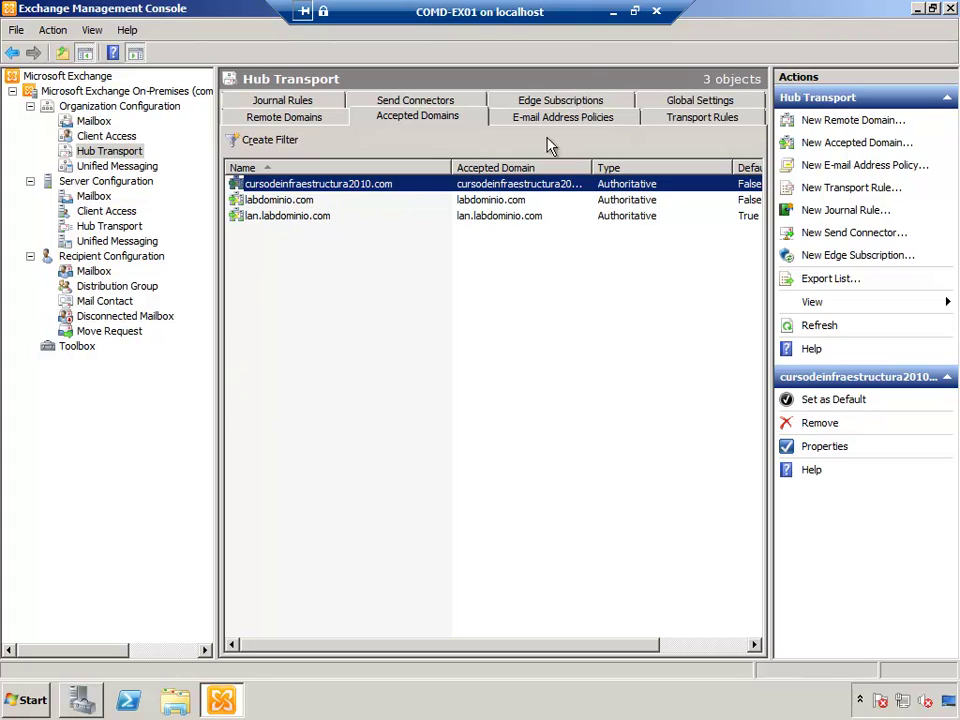
Switch to the COMD-DC01 virtual machine and dismiss its Initial Configuration Tasks window.
{"action": "left_click", "coordinate": [613, 12]}
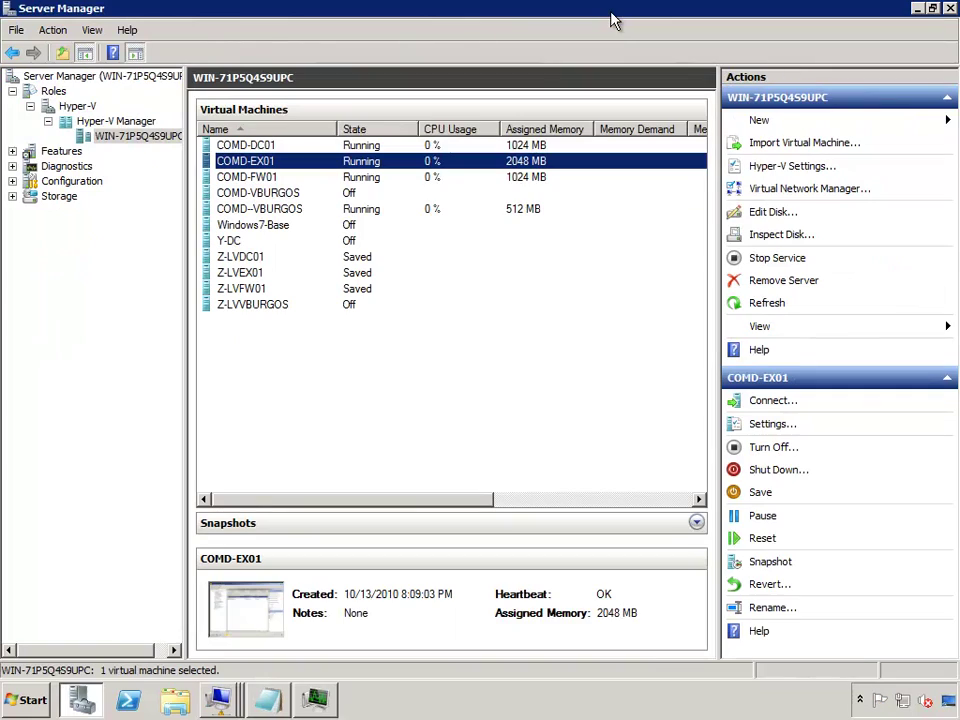
{"action": "double_click", "coordinate": [252, 146]}
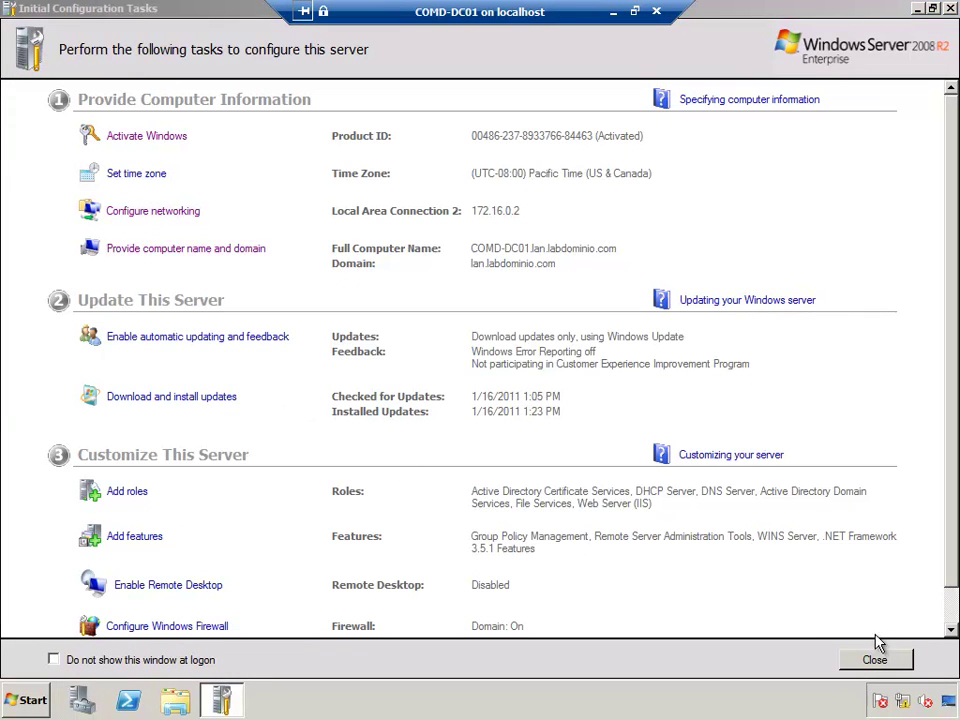
{"action": "left_click", "coordinate": [875, 660]}
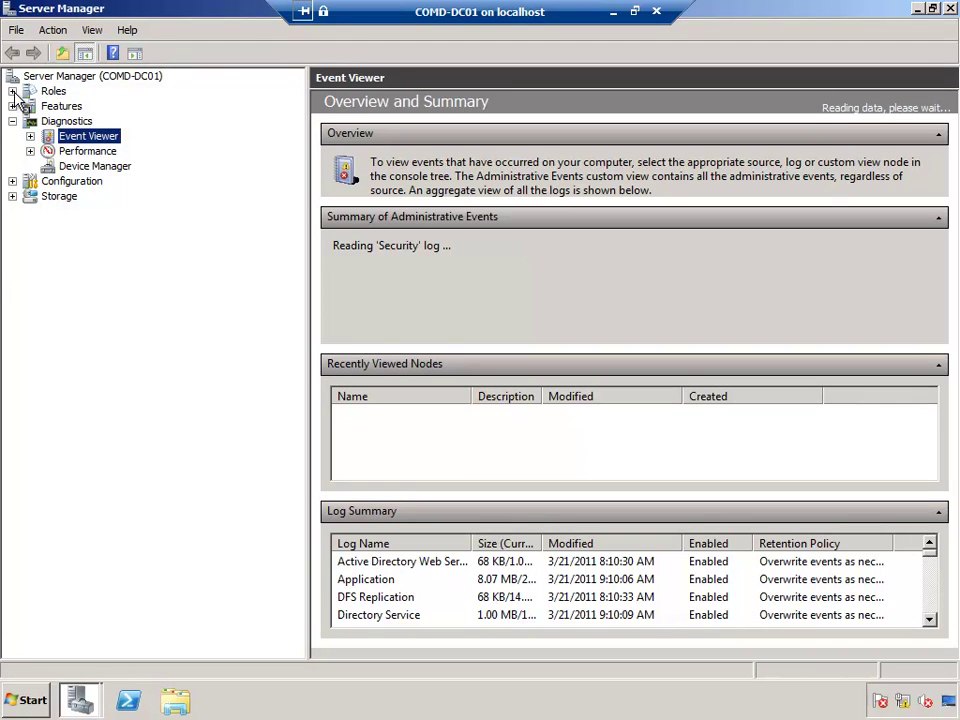
Open the lan.labdominio.com domain in Active Directory Users and Computers within the Active Directory Domain Services role.
{"action": "left_click", "coordinate": [13, 92]}
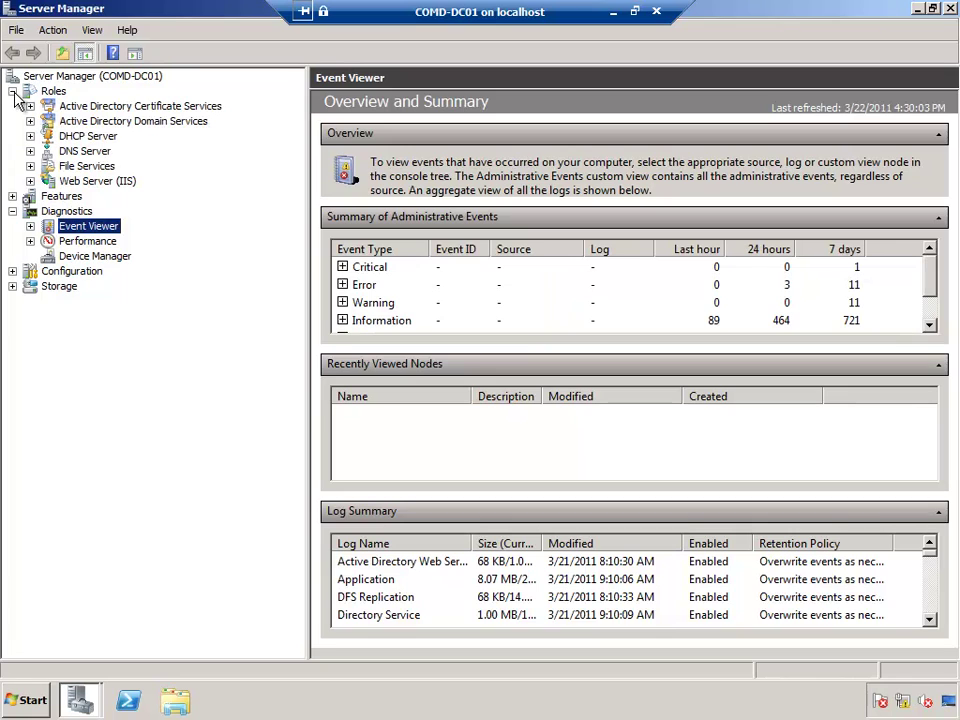
{"action": "left_click", "coordinate": [92, 121]}
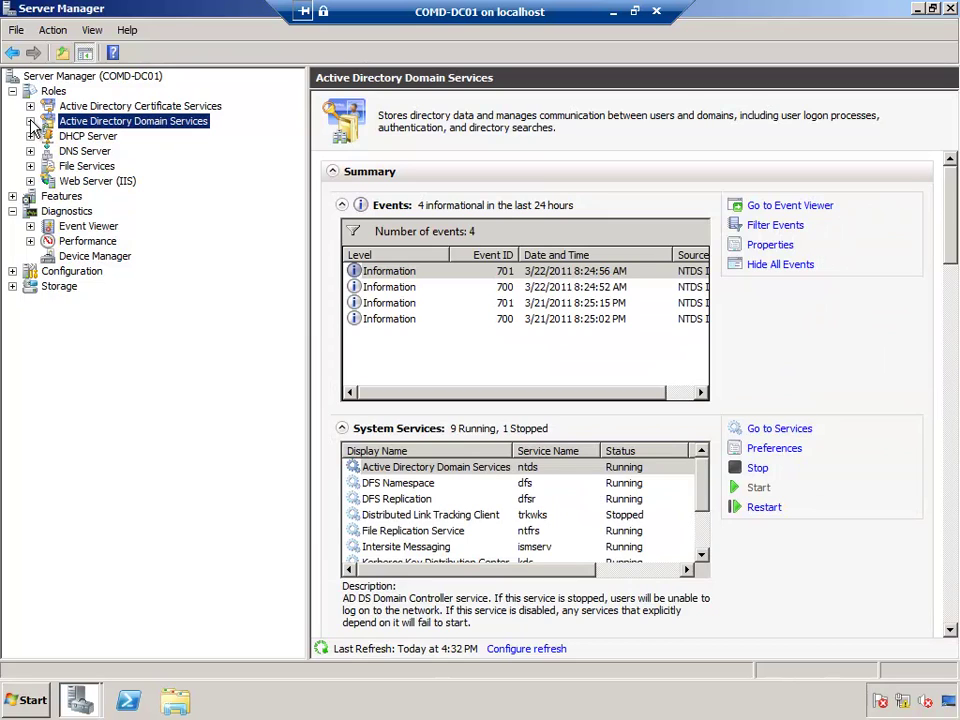
{"action": "left_click", "coordinate": [30, 121]}
{"action": "left_click", "coordinate": [122, 137]}
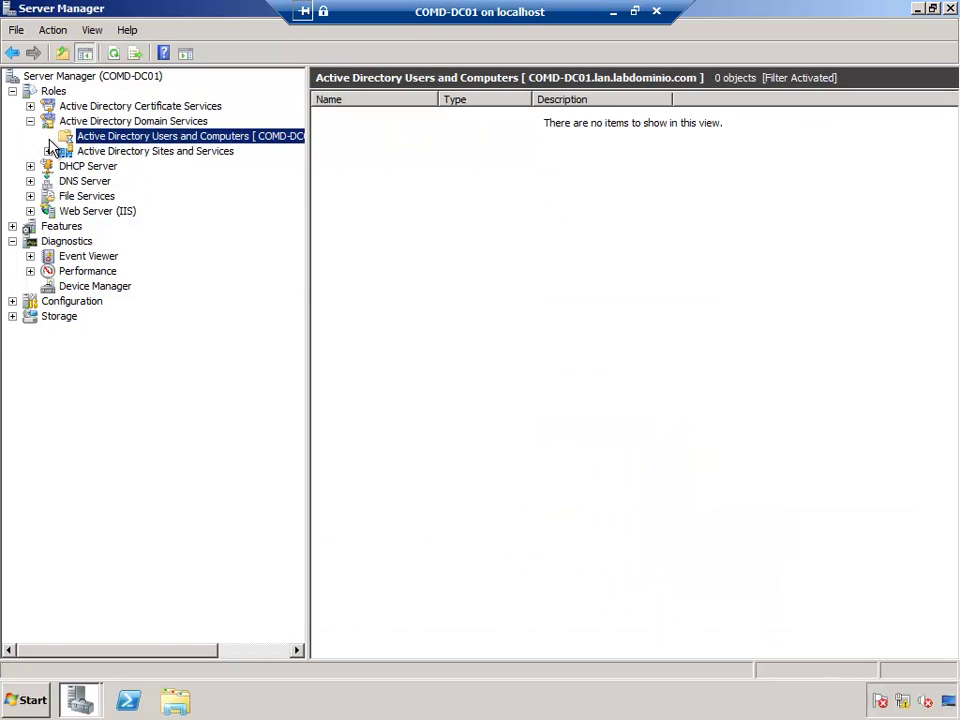
{"action": "left_click", "coordinate": [48, 136]}
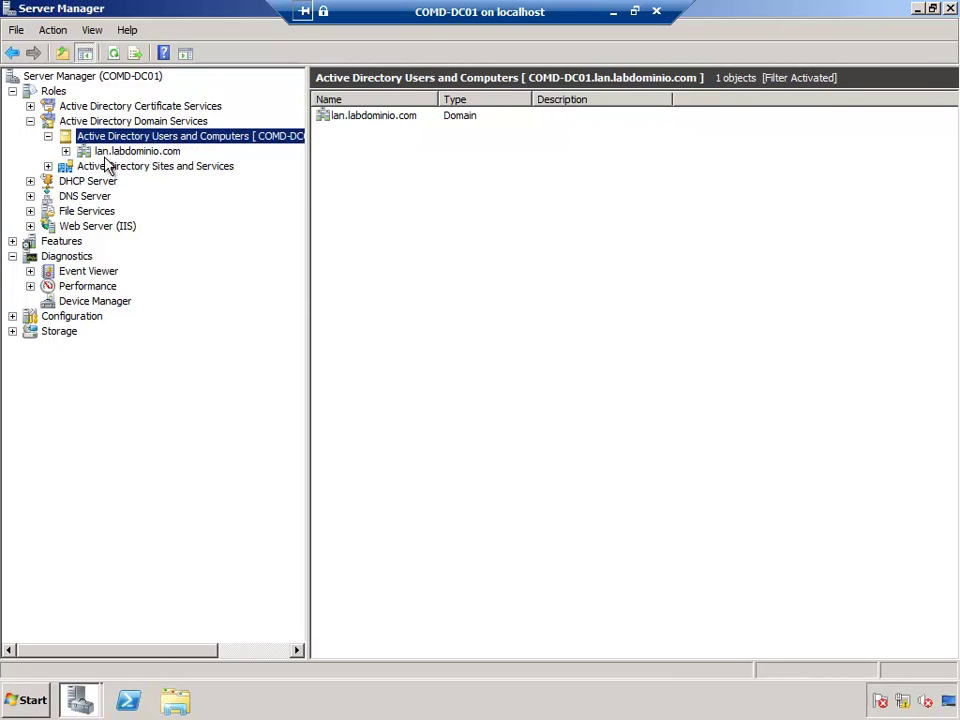
{"action": "left_click", "coordinate": [84, 151]}
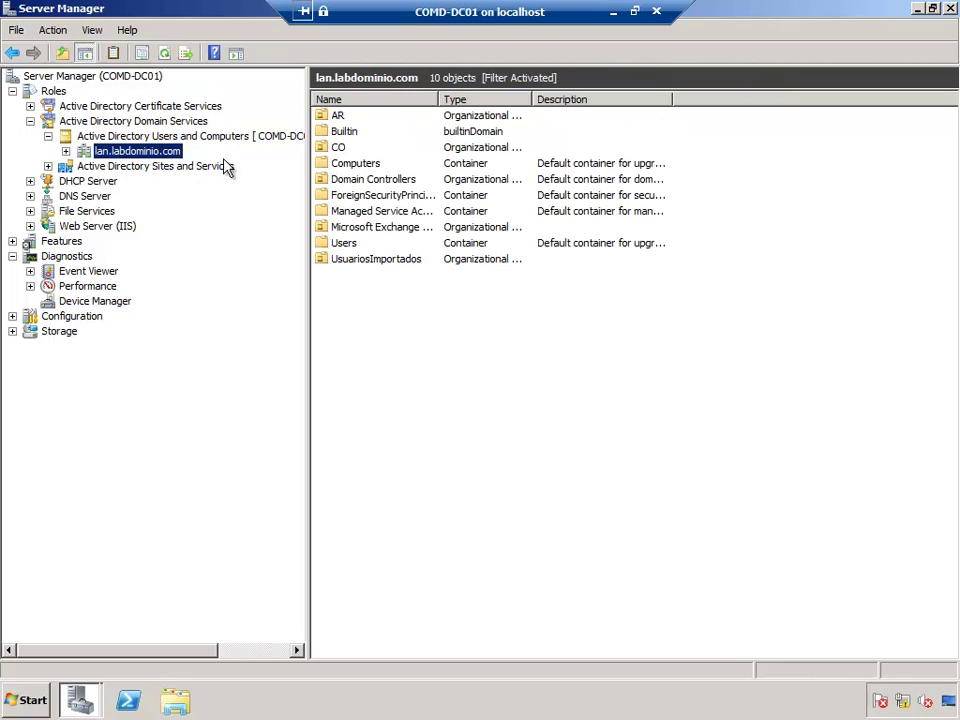
Create an organizational unit named Prueba Cursodeinfraestructura2010 in the lan.labdominio.com domain, protected from accidental deletion.
{"action": "right_click", "coordinate": [118, 155]}
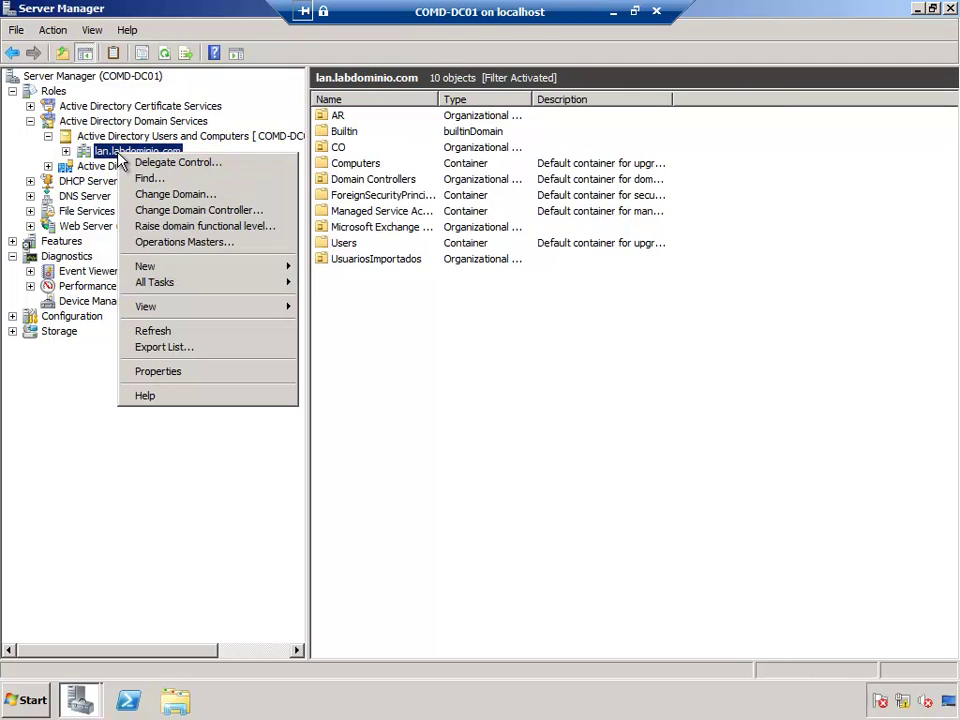
{"action": "mouse_move", "coordinate": [208, 268]}
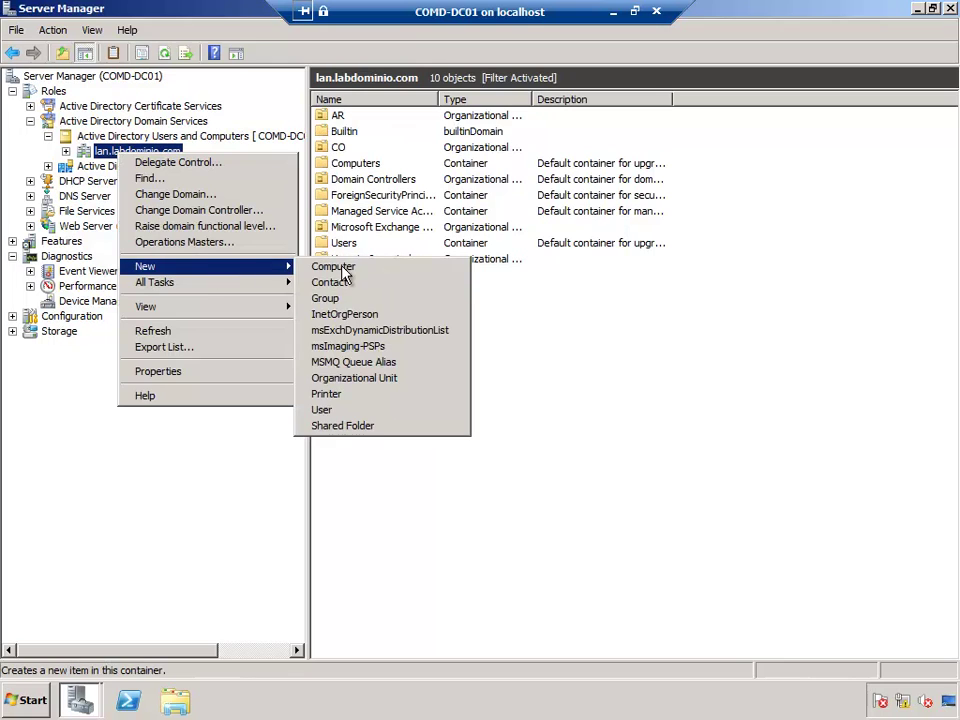
{"action": "left_click", "coordinate": [382, 378]}
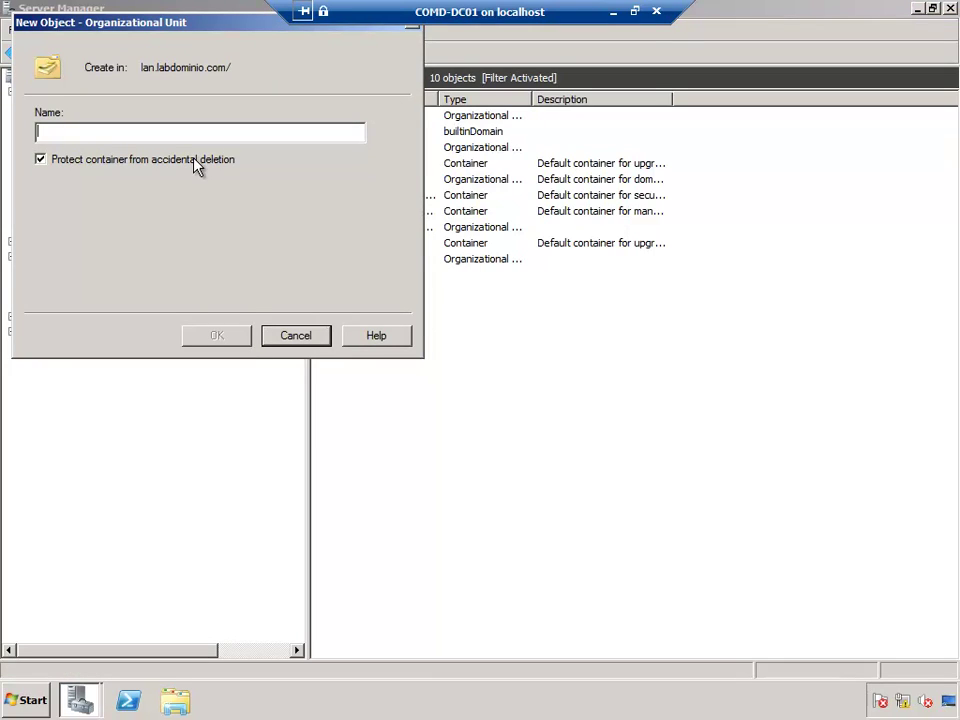
{"action": "type", "text": "Prueba "}
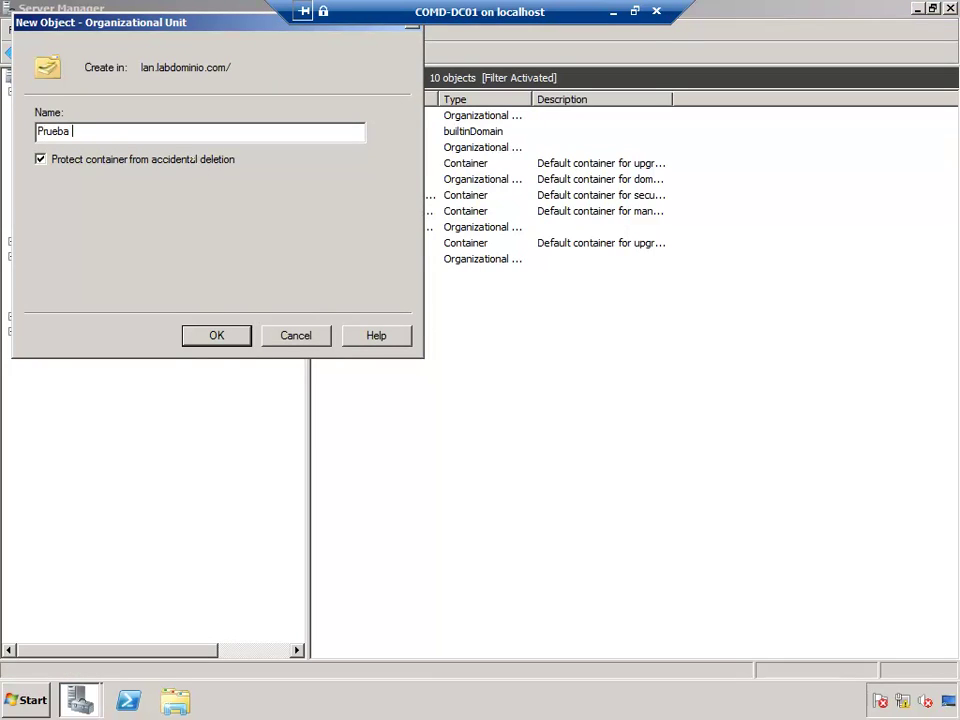
{"action": "type", "text": "Cursodeinfraestructura2010"}
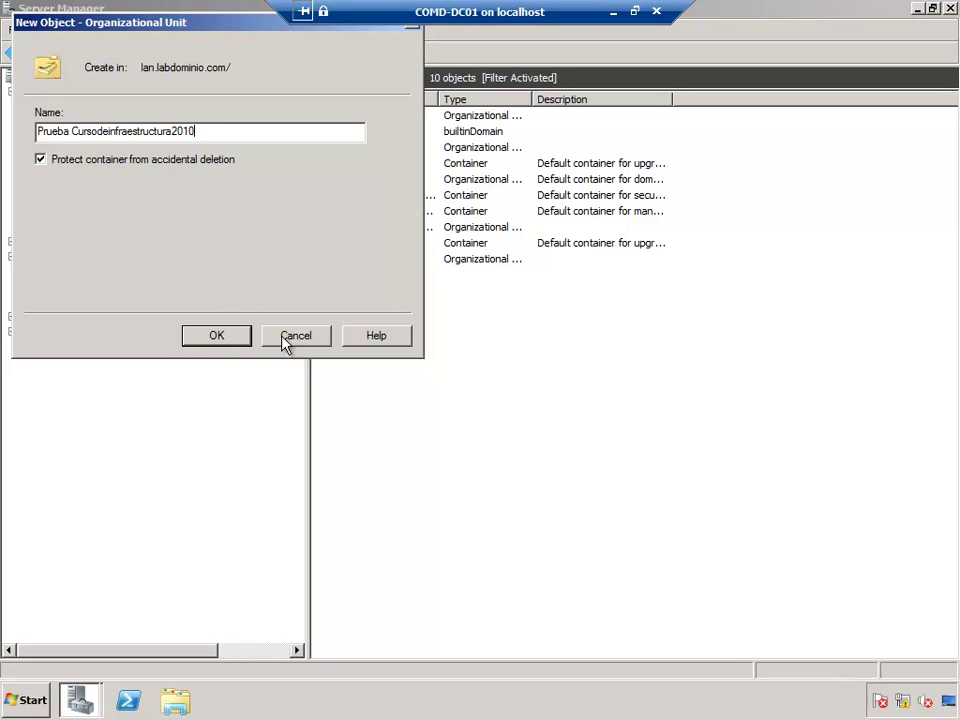
{"action": "left_click", "coordinate": [120, 165]}
{"action": "left_click", "coordinate": [212, 336]}
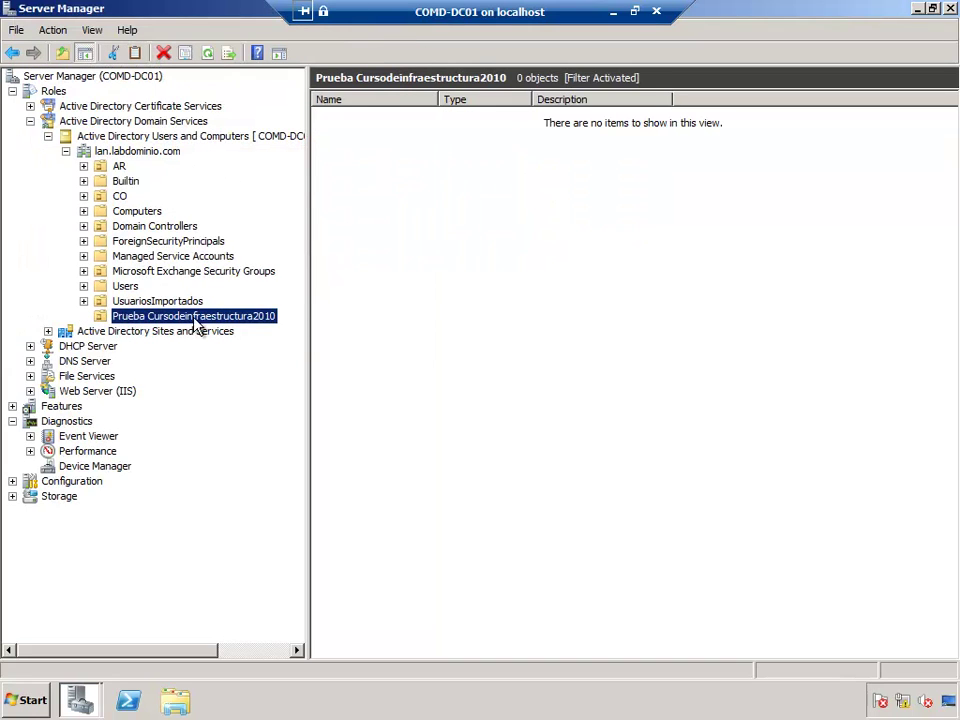
Browse the user accounts in the Usuarios organizational unit under CO, Medellin.
{"action": "left_click", "coordinate": [84, 196]}
{"action": "left_click", "coordinate": [148, 211]}
{"action": "left_click", "coordinate": [101, 211]}
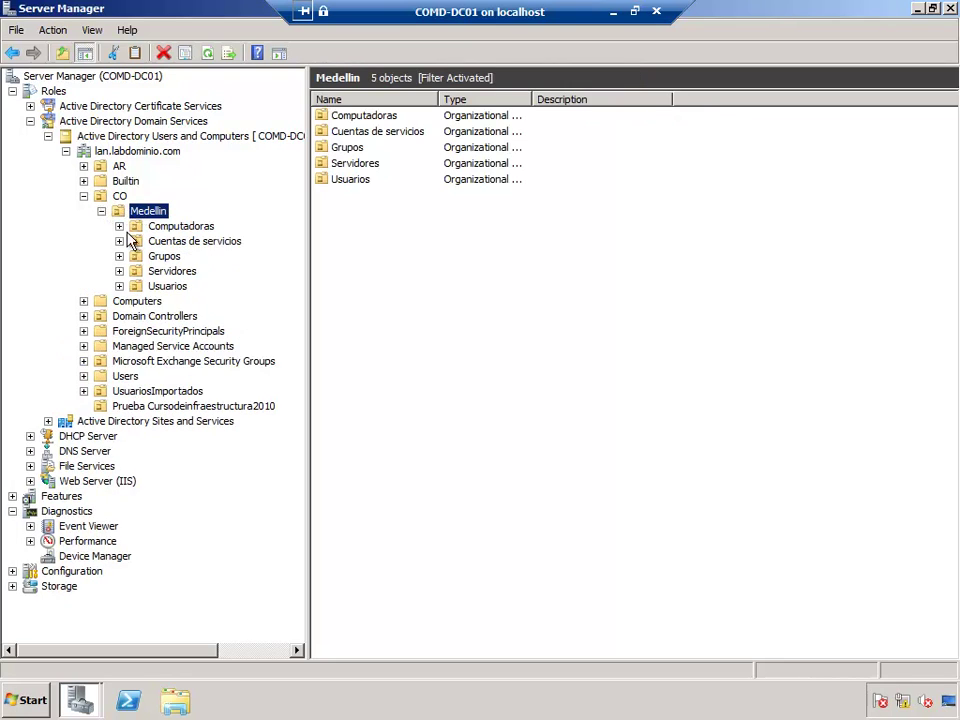
{"action": "left_click", "coordinate": [126, 286]}
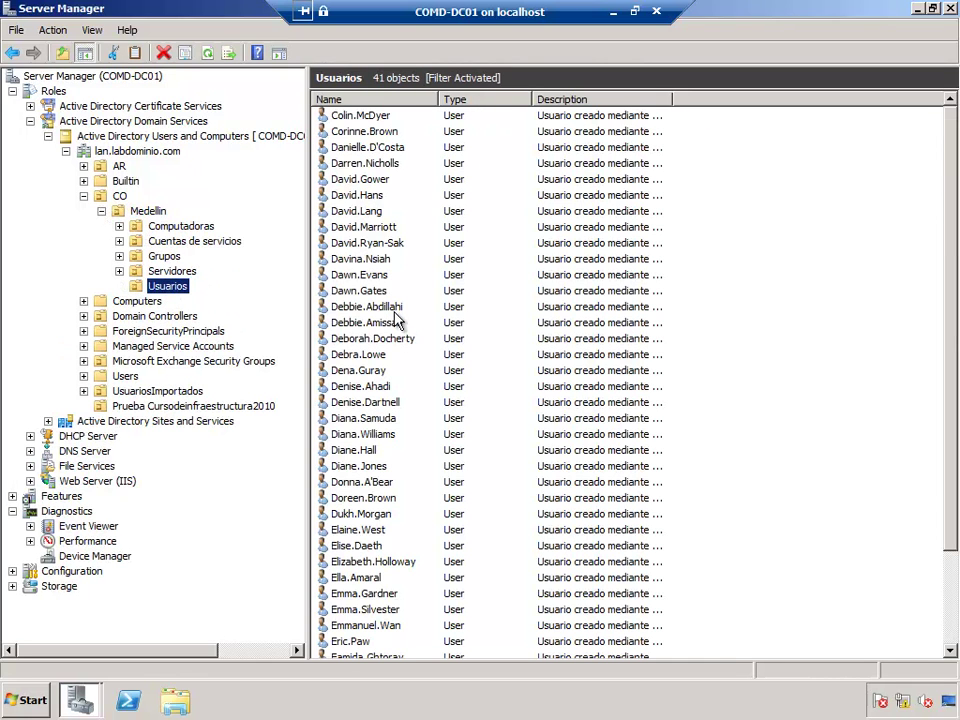
{"action": "left_click", "coordinate": [340, 307]}
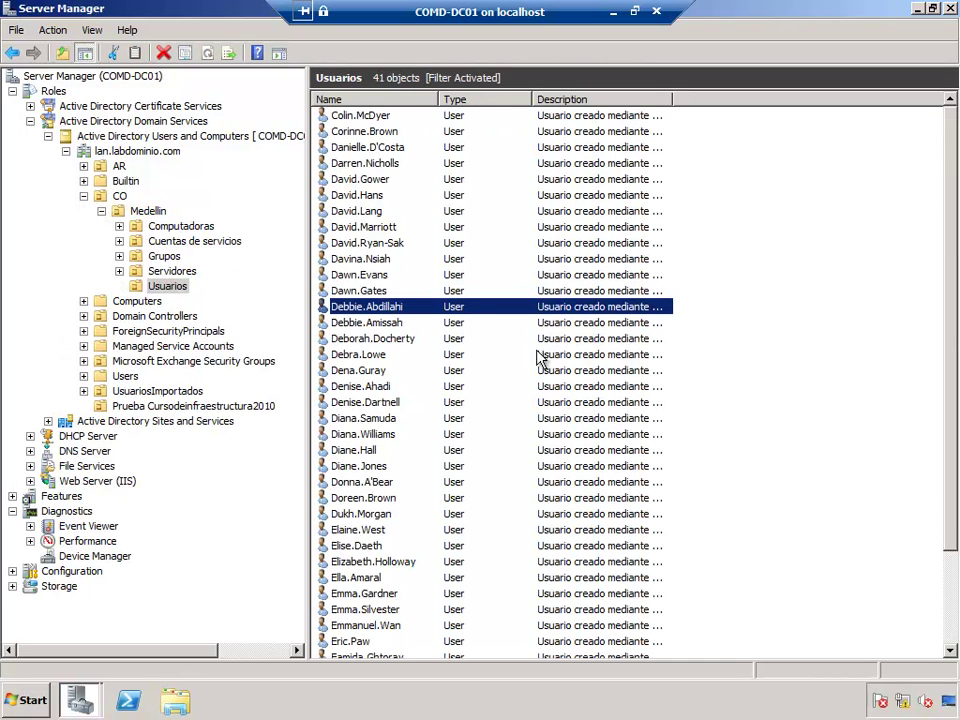
{"action": "scroll", "coordinate": [540, 362], "scroll_direction": "down", "scroll_amount": 3}
{"action": "left_click", "coordinate": [368, 470]}
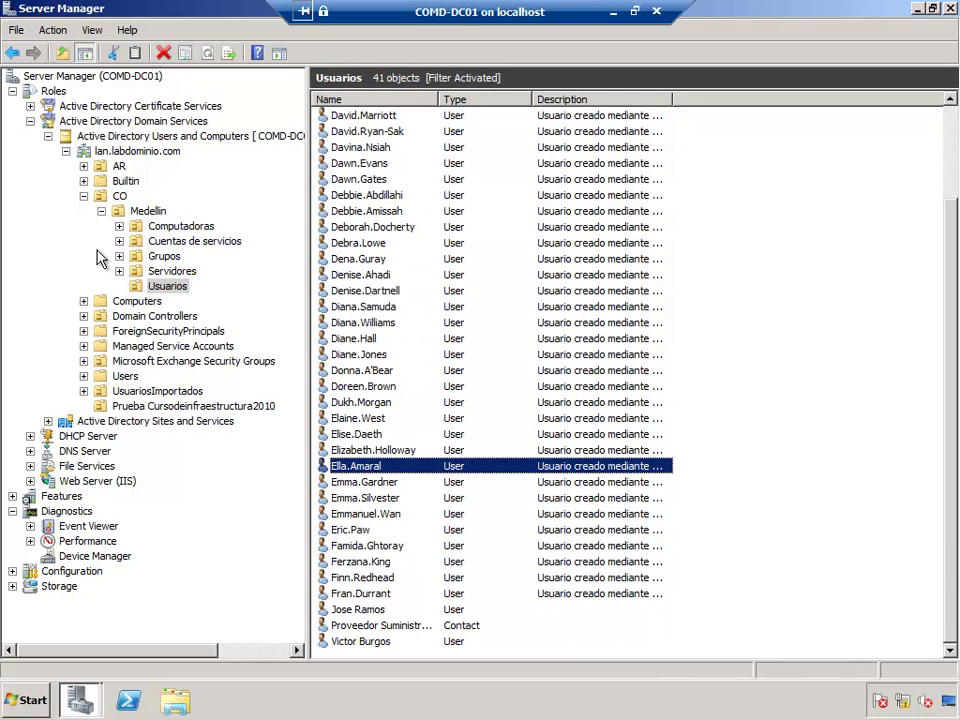
Move the last twelve users listed in AR, Buenos Aires, Usuarios into the Prueba Cursodeinfraestructura2010 organizational unit.
{"action": "left_click", "coordinate": [83, 166]}
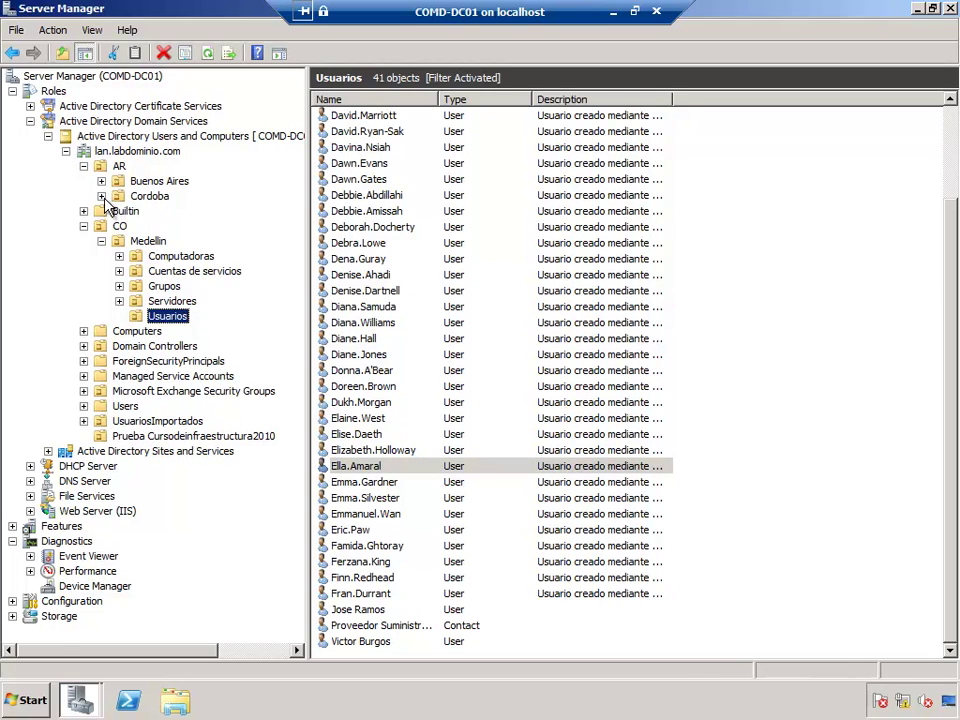
{"action": "left_click", "coordinate": [101, 196]}
{"action": "left_click", "coordinate": [101, 181]}
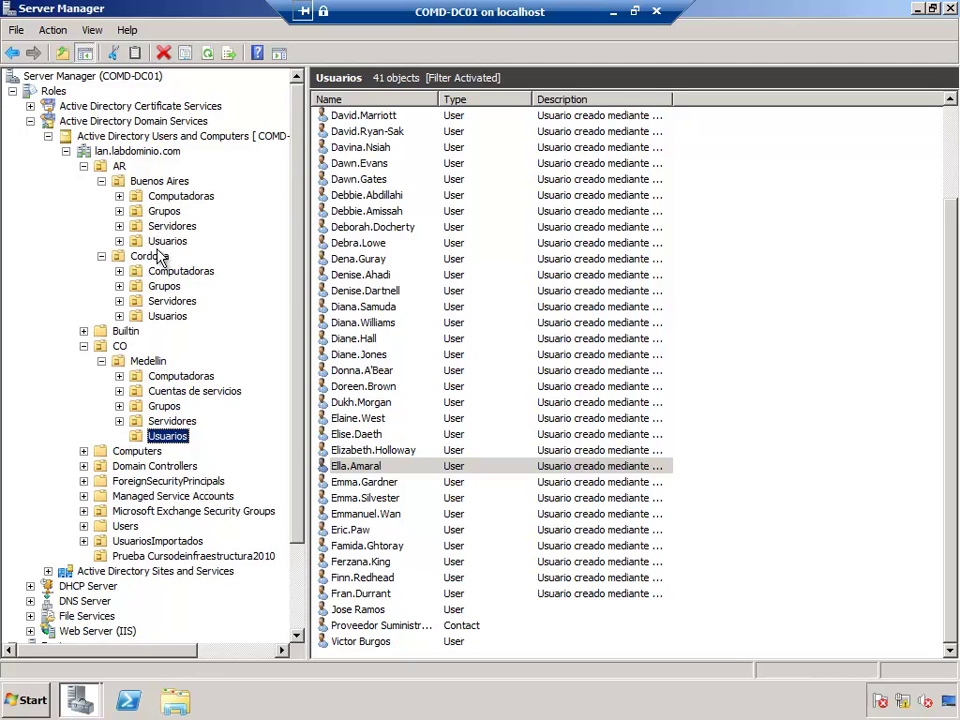
{"action": "left_click", "coordinate": [167, 241]}
{"action": "left_click", "coordinate": [360, 290]}
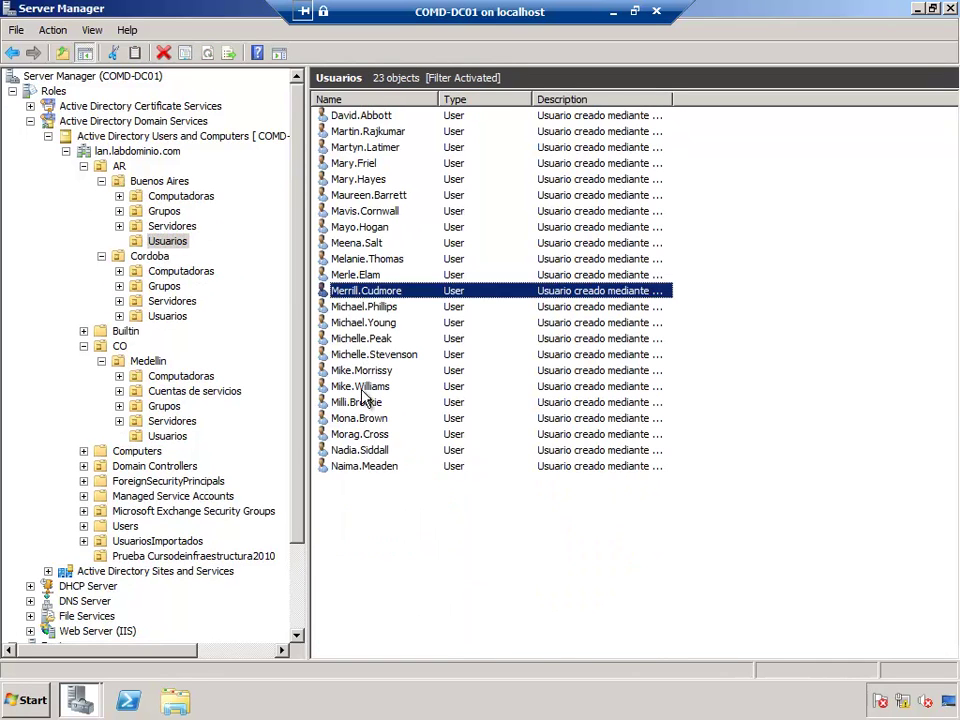
{"action": "left_click", "coordinate": [379, 466], "text": "shift"}
{"action": "right_click", "coordinate": [357, 353]}
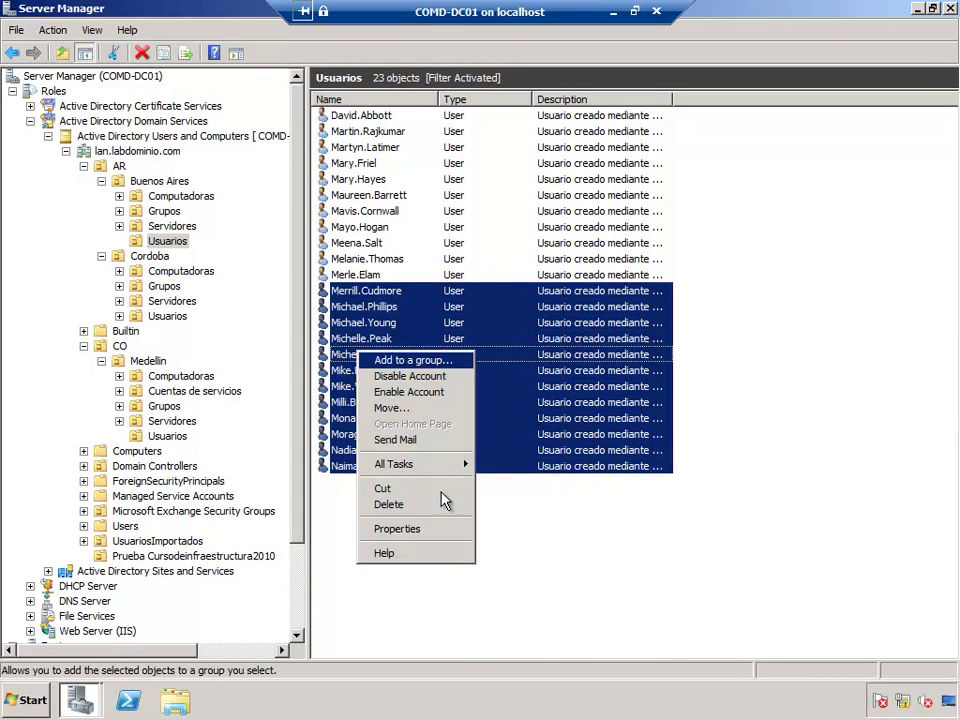
{"action": "left_click", "coordinate": [412, 408]}
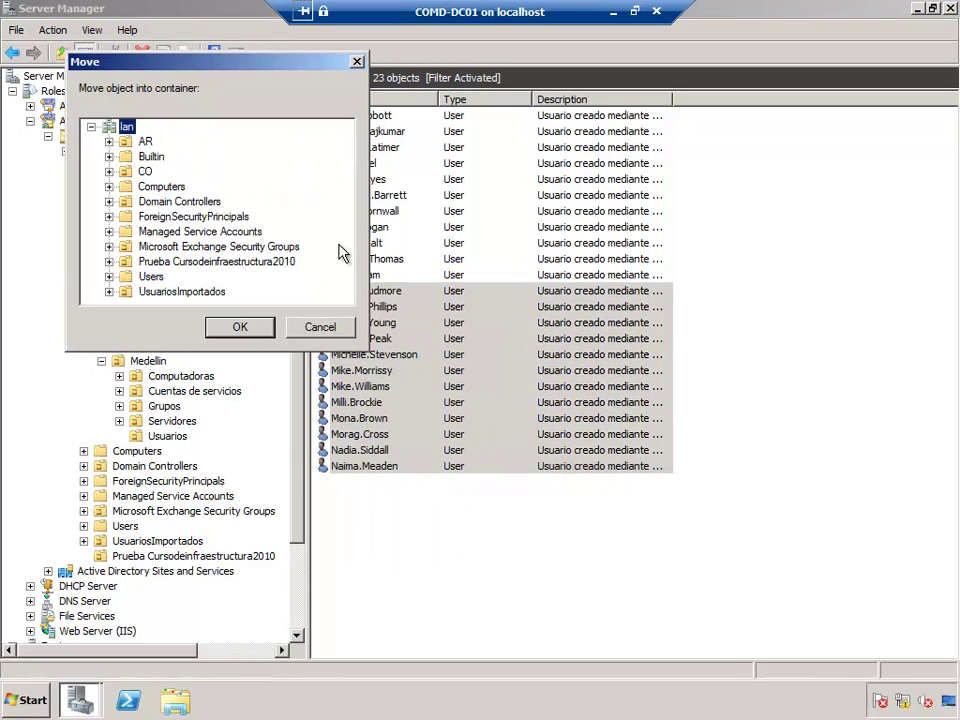
{"action": "left_click", "coordinate": [190, 261]}
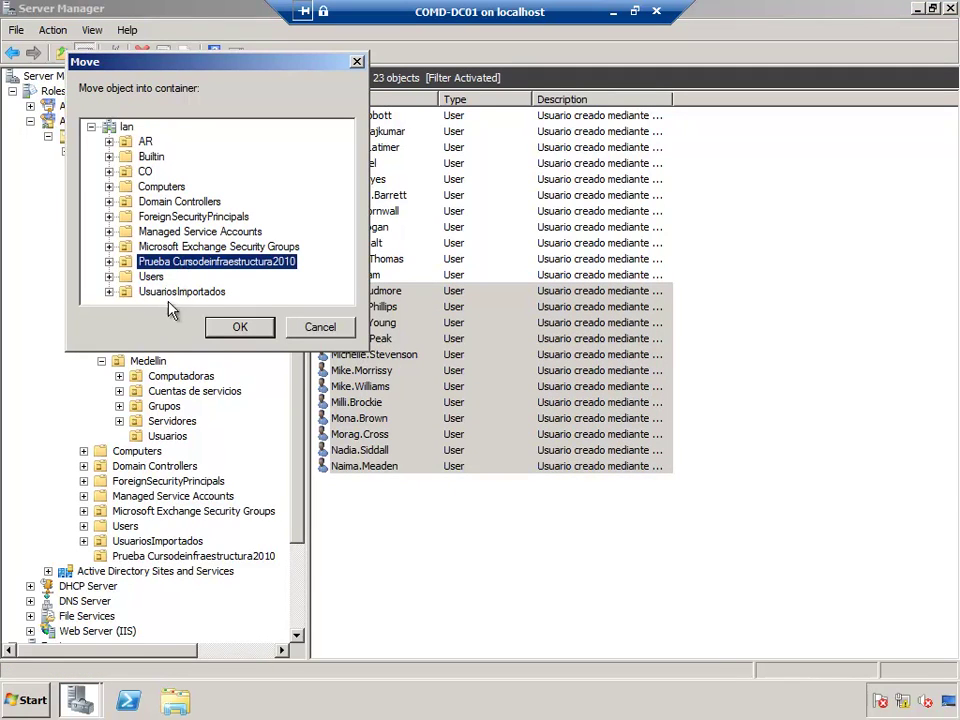
{"action": "left_click", "coordinate": [240, 327]}
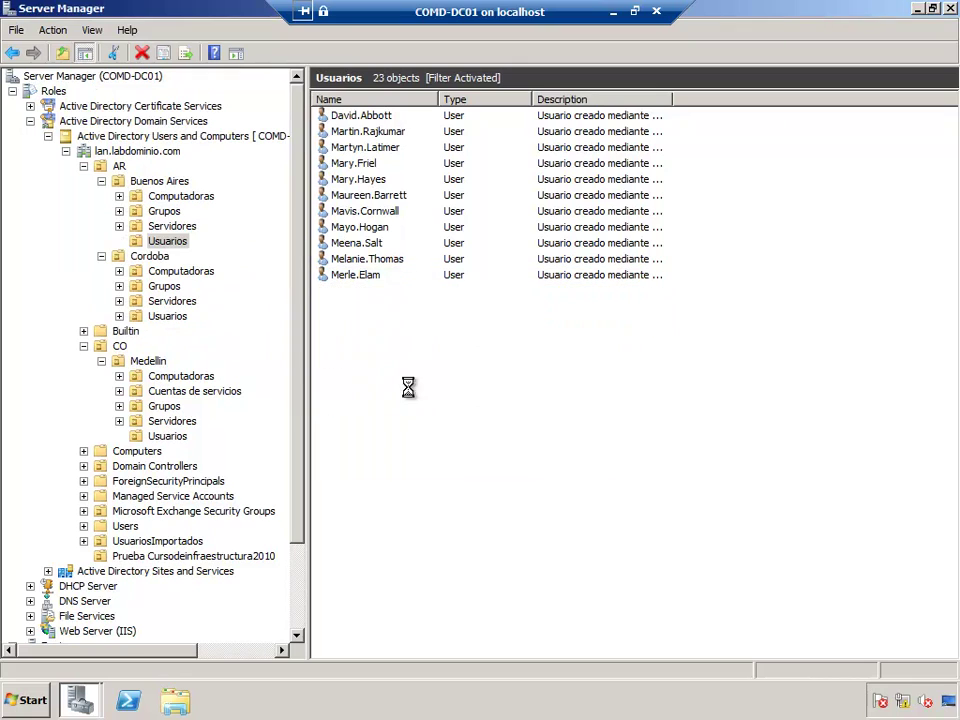
Collapse the lan.labdominio.com domain and widen its Name column to read the new organizational unit's full name.
{"action": "left_click", "coordinate": [65, 150]}
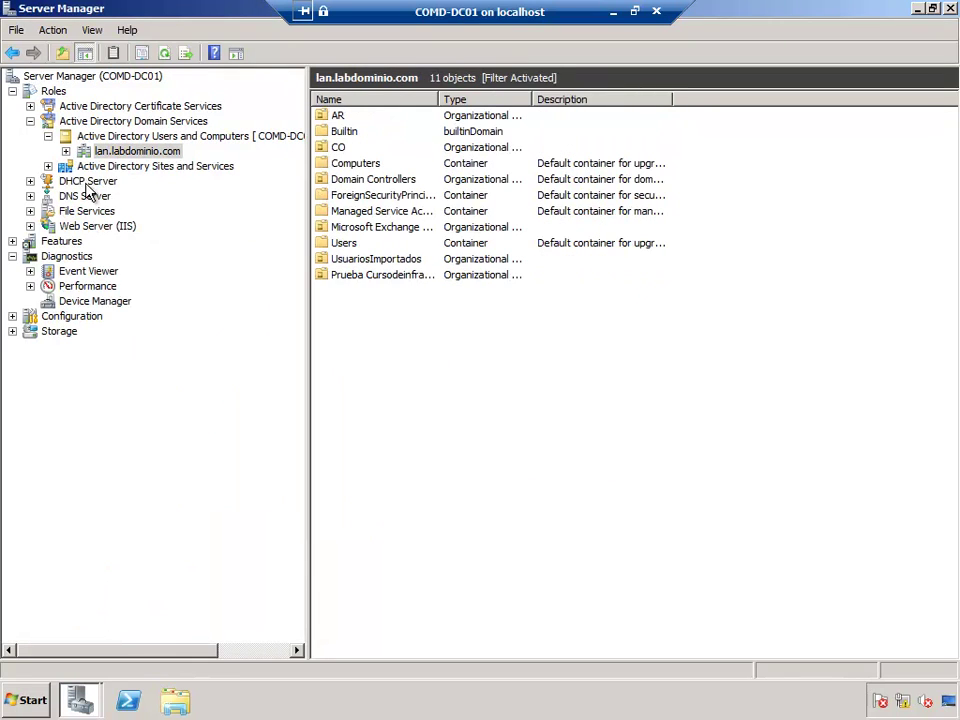
{"action": "left_click", "coordinate": [379, 277]}
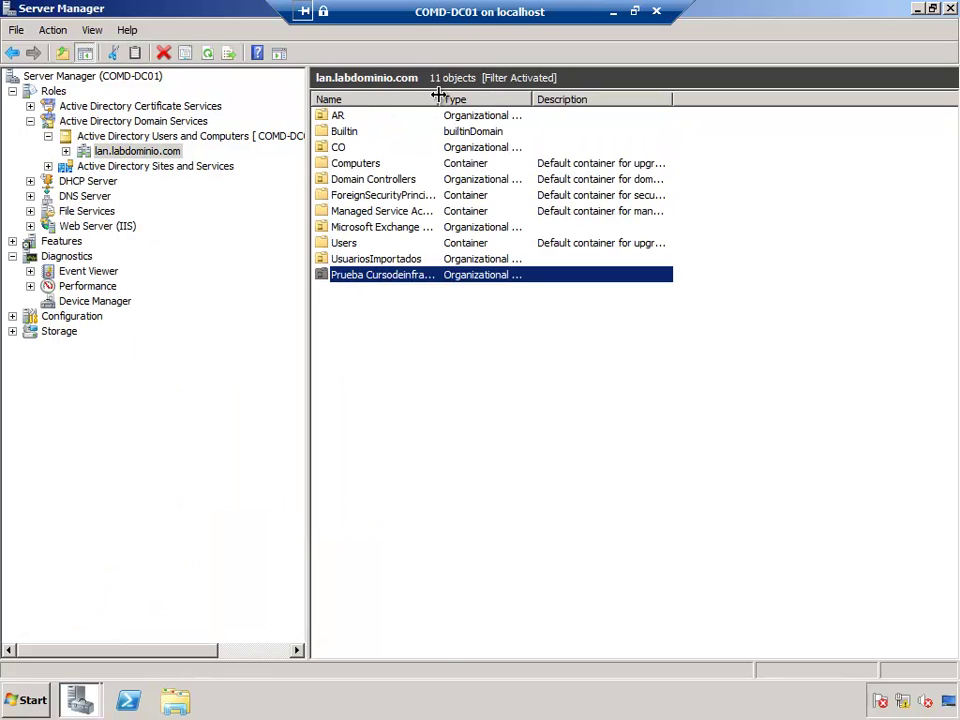
{"action": "left_click_drag", "start_coordinate": [439, 94], "coordinate": [535, 99]}
{"action": "left_click", "coordinate": [409, 330]}
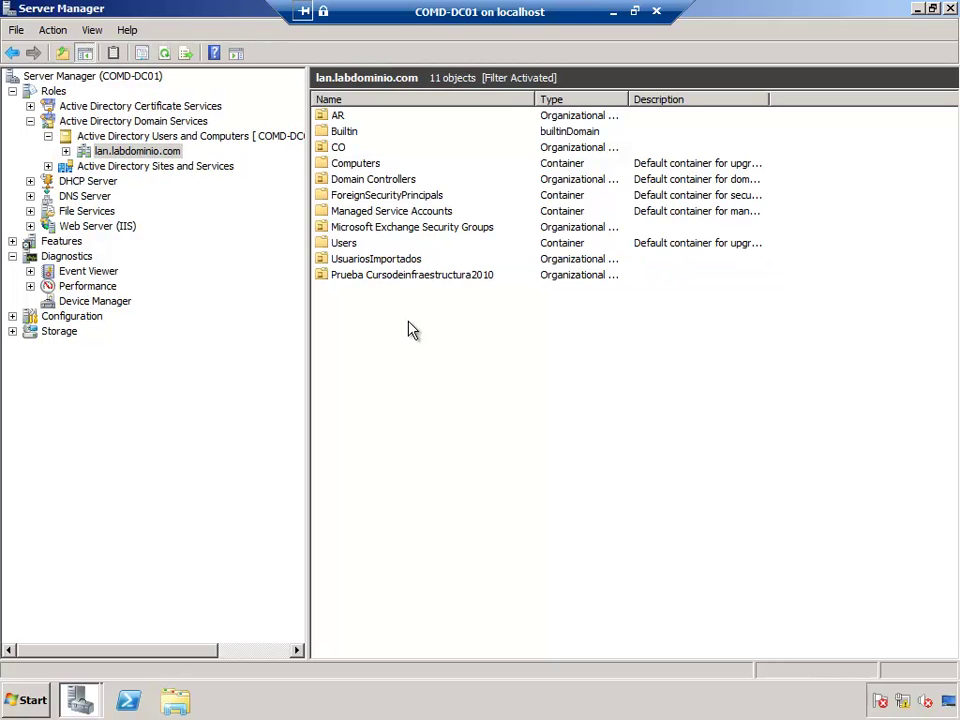
Switch to the COMD-EX01 virtual machine and display the organization's Hub Transport e-mail address policies.
{"action": "left_click", "coordinate": [613, 16]}
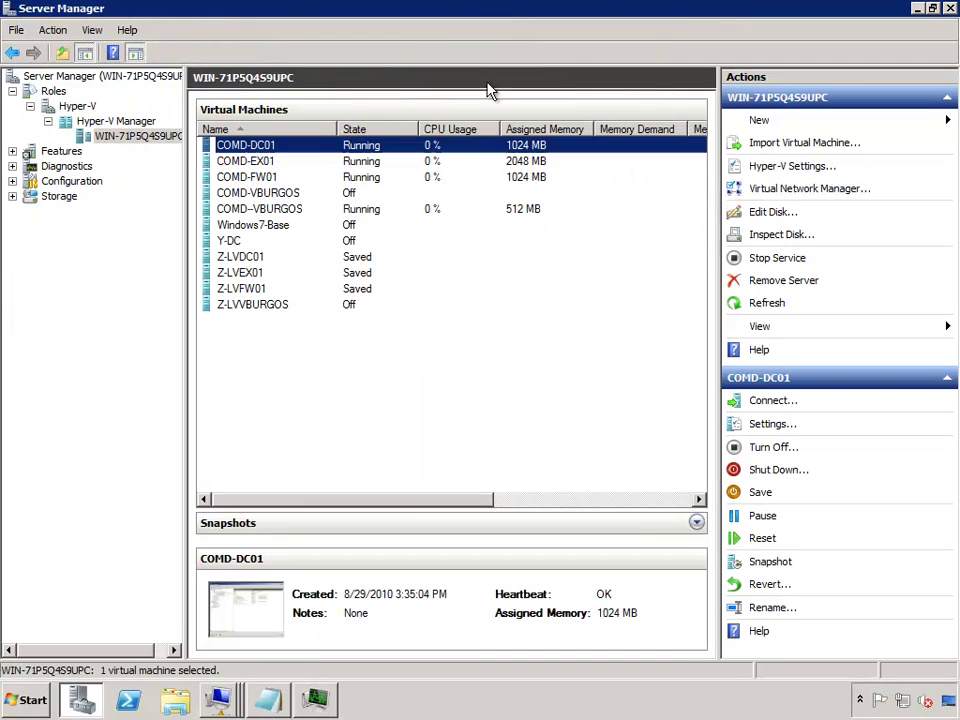
{"action": "left_click", "coordinate": [245, 161]}
{"action": "left_click", "coordinate": [245, 161]}
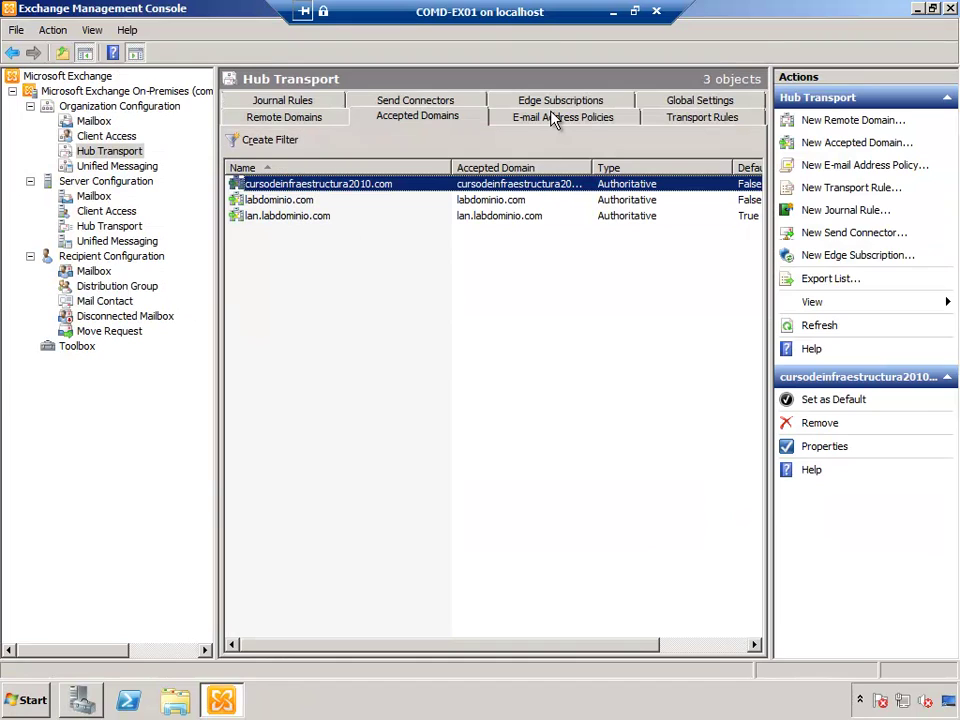
{"action": "left_click", "coordinate": [553, 118]}
{"action": "left_click", "coordinate": [287, 231]}
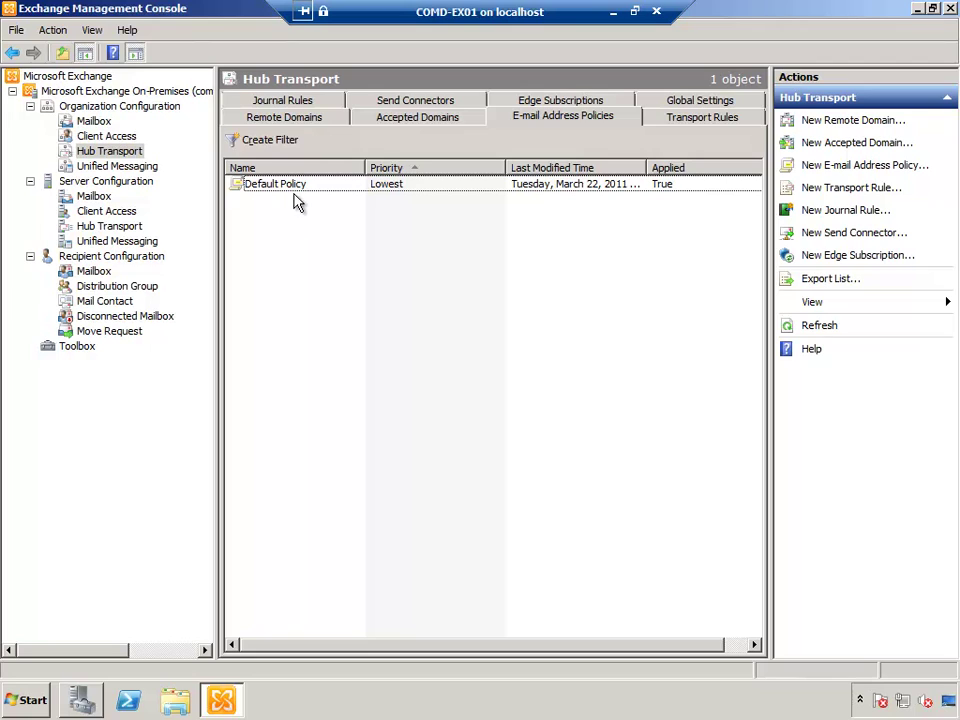
{"action": "left_click", "coordinate": [297, 187]}
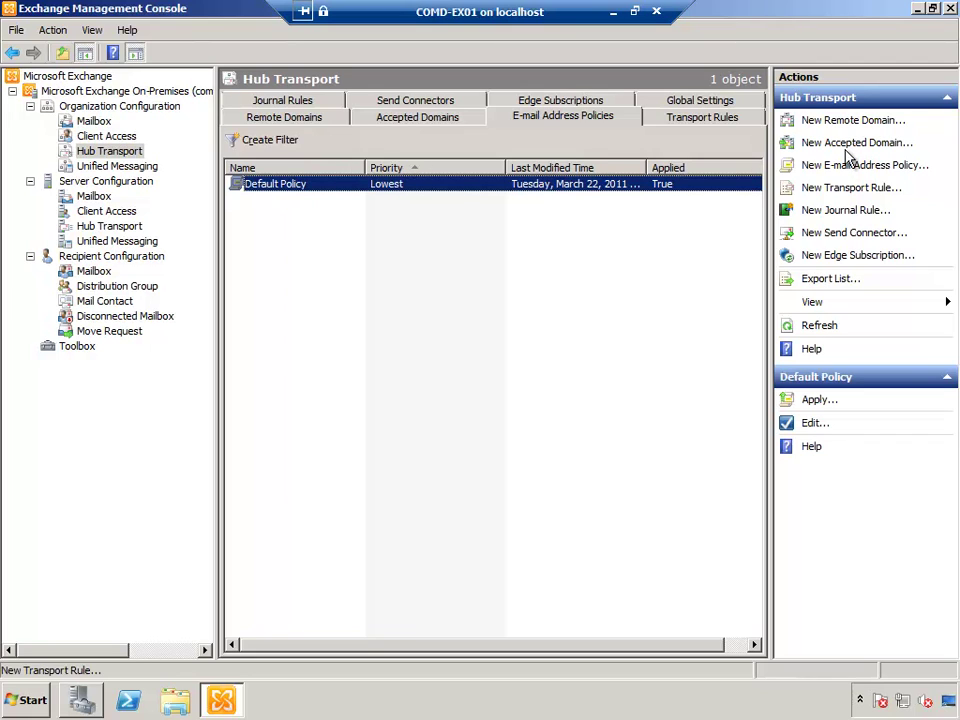
Start an e-mail address policy named Cursodeinfraestructura2010.com for all recipient types in the Prueba Cursodeinfraestructura2010 container, without conditions.
{"action": "right_click", "coordinate": [432, 241]}
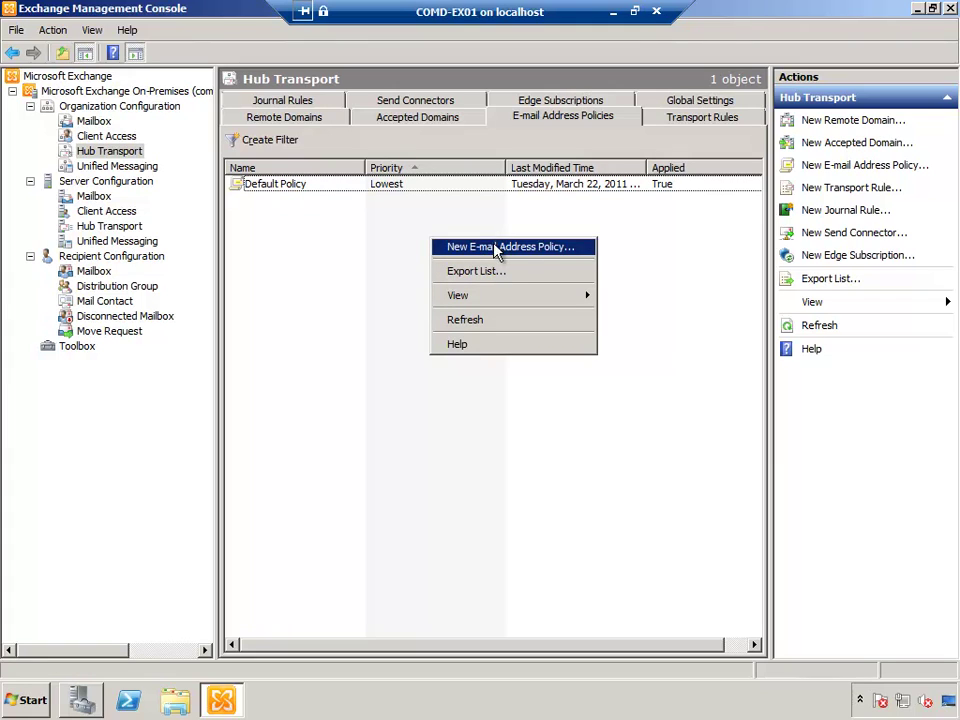
{"action": "left_click", "coordinate": [533, 250]}
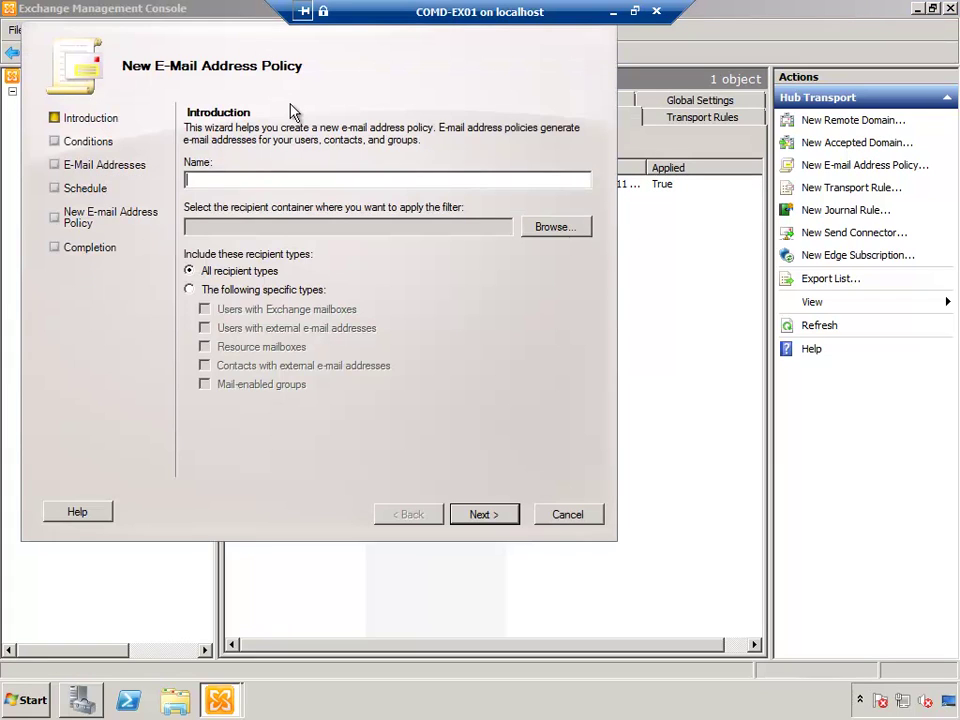
{"action": "type", "text": "Cursodeinfraestructura"}
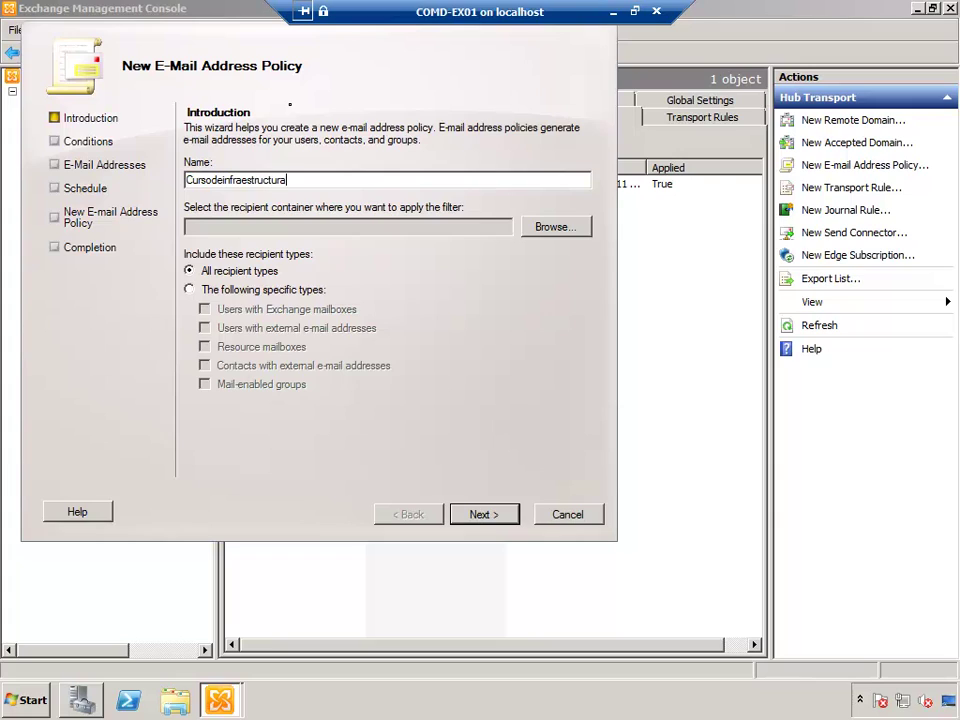
{"action": "type", "text": "010.com"}
{"action": "left_click", "coordinate": [550, 230]}
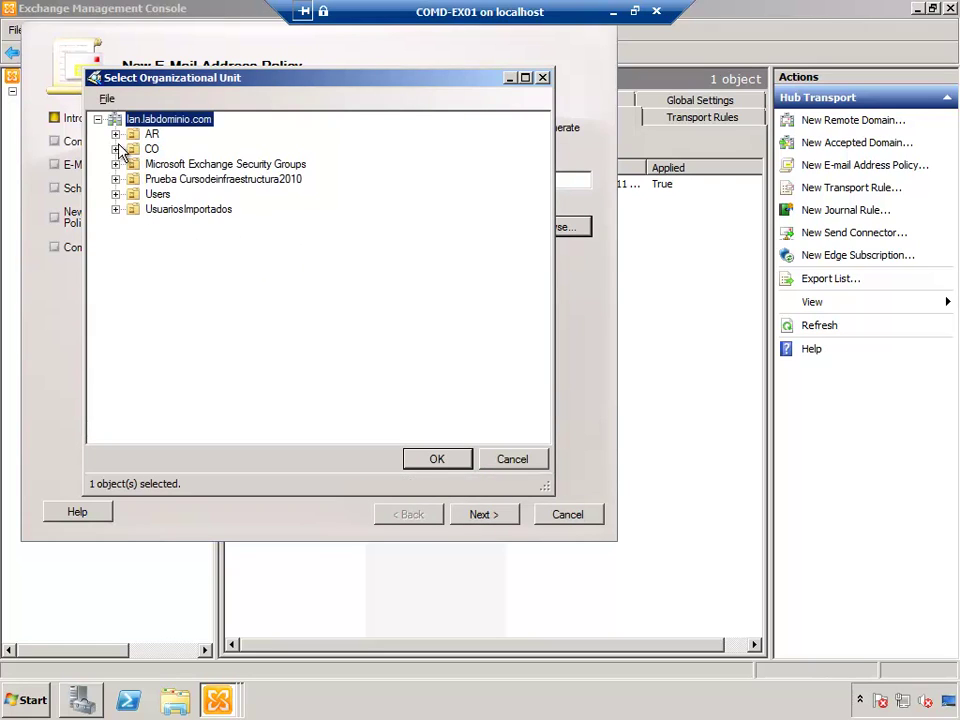
{"action": "left_click", "coordinate": [199, 182]}
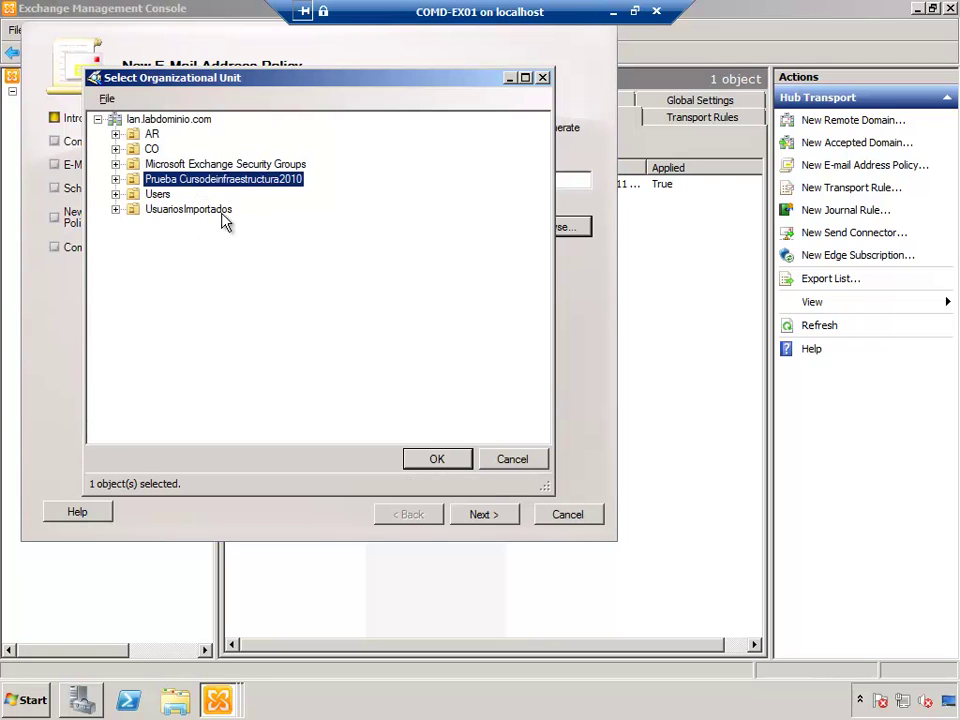
{"action": "left_click", "coordinate": [431, 456]}
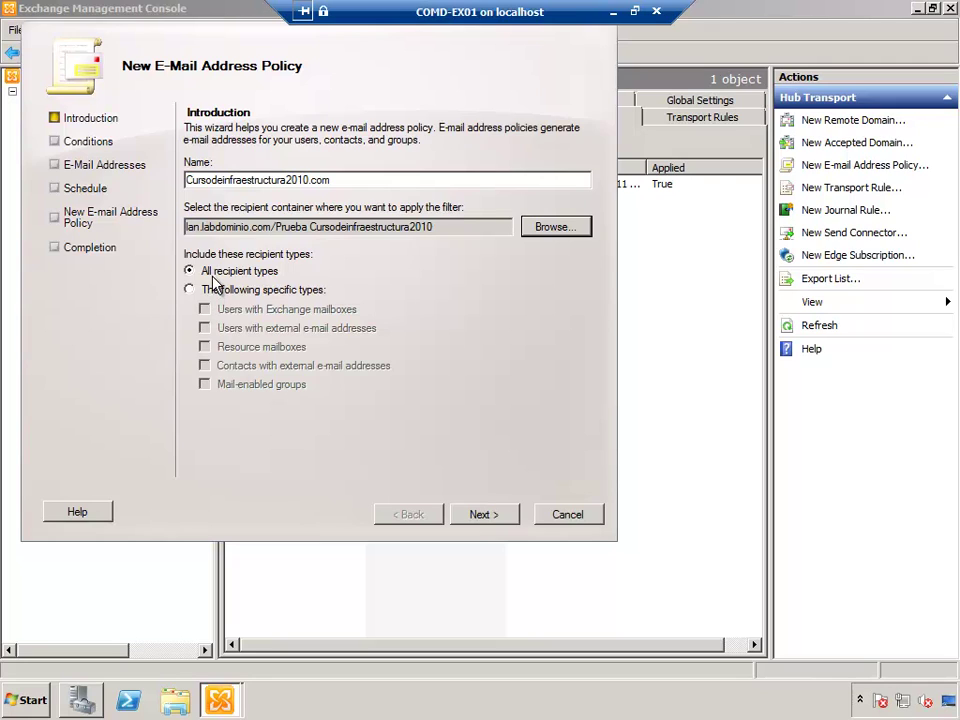
{"action": "left_click", "coordinate": [476, 514]}
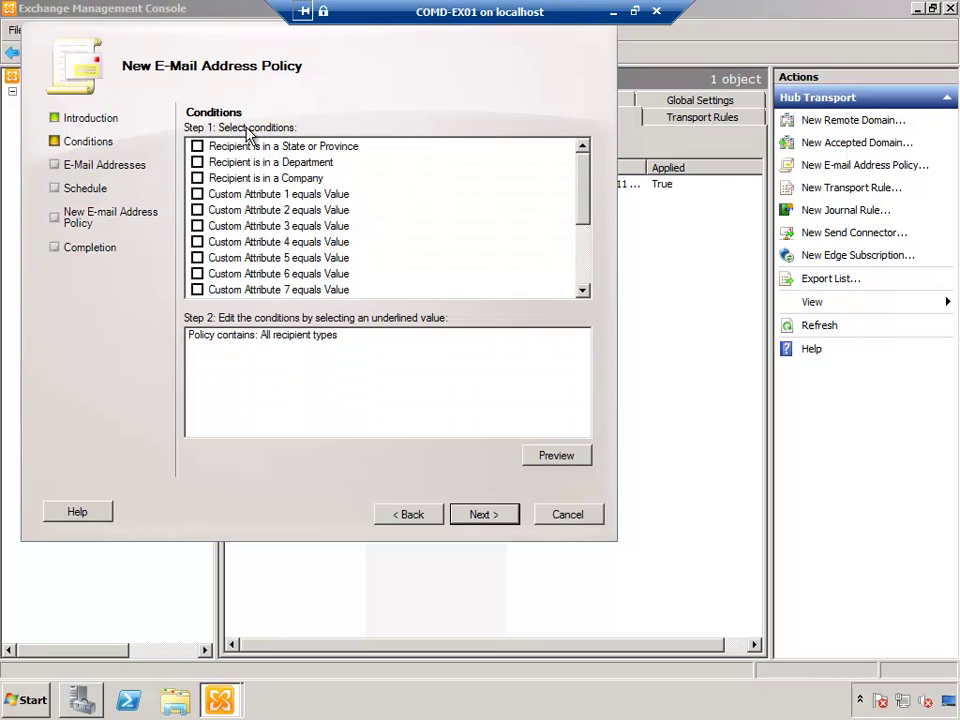
{"action": "left_click", "coordinate": [490, 518]}
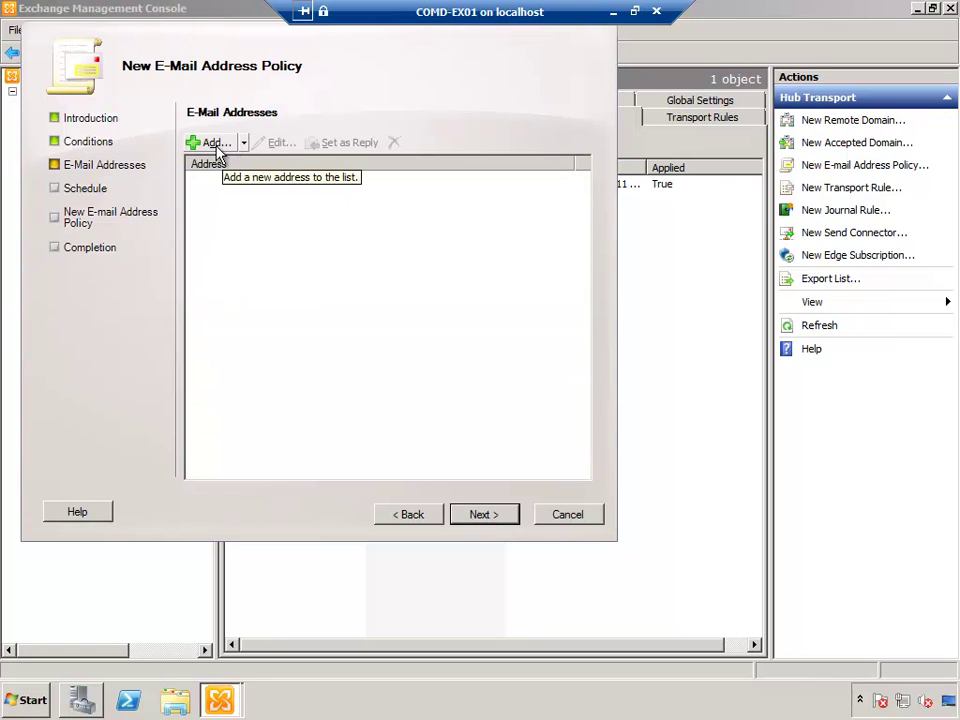
Add an SMTP address template to the policy using First name.last name with the accepted domain cursodeinfraestructura2010.com.
{"action": "left_click", "coordinate": [212, 143]}
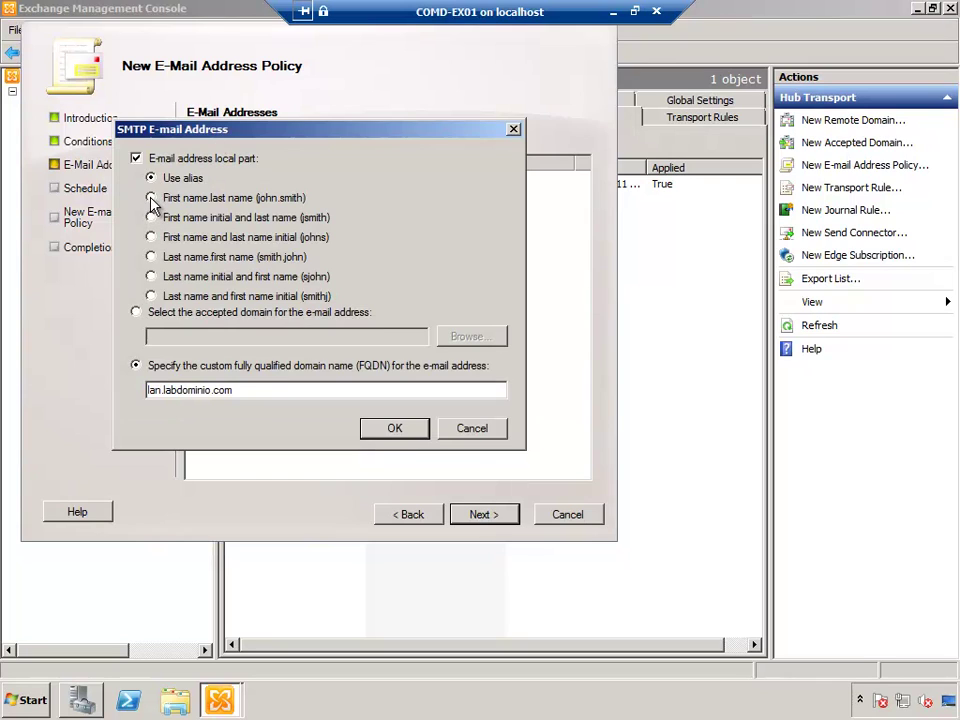
{"action": "left_click", "coordinate": [151, 198]}
{"action": "left_click", "coordinate": [171, 312]}
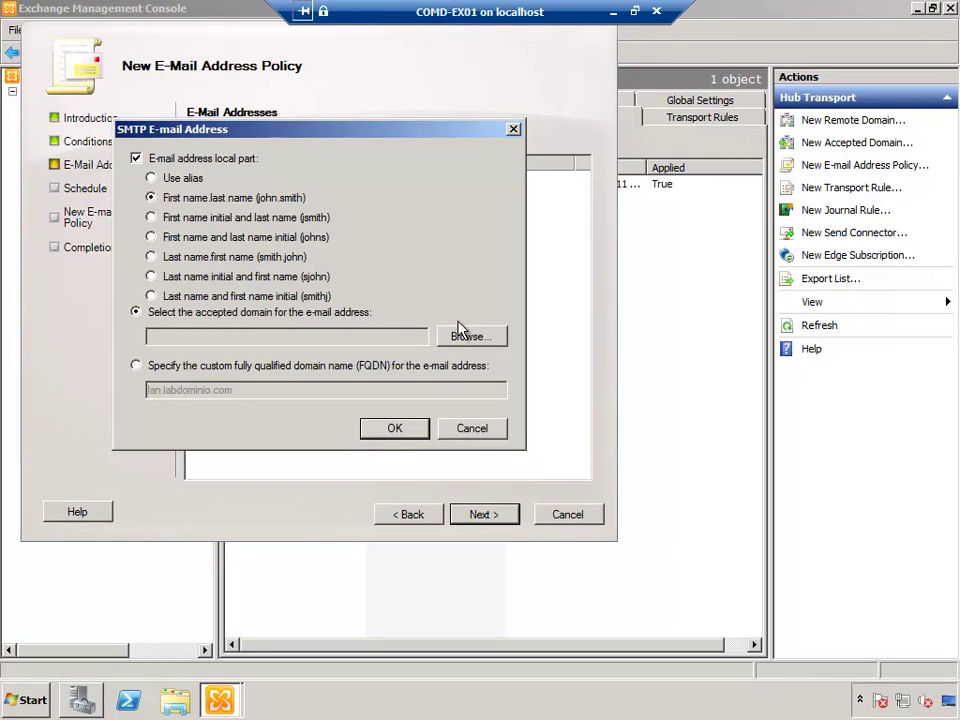
{"action": "left_click", "coordinate": [472, 337]}
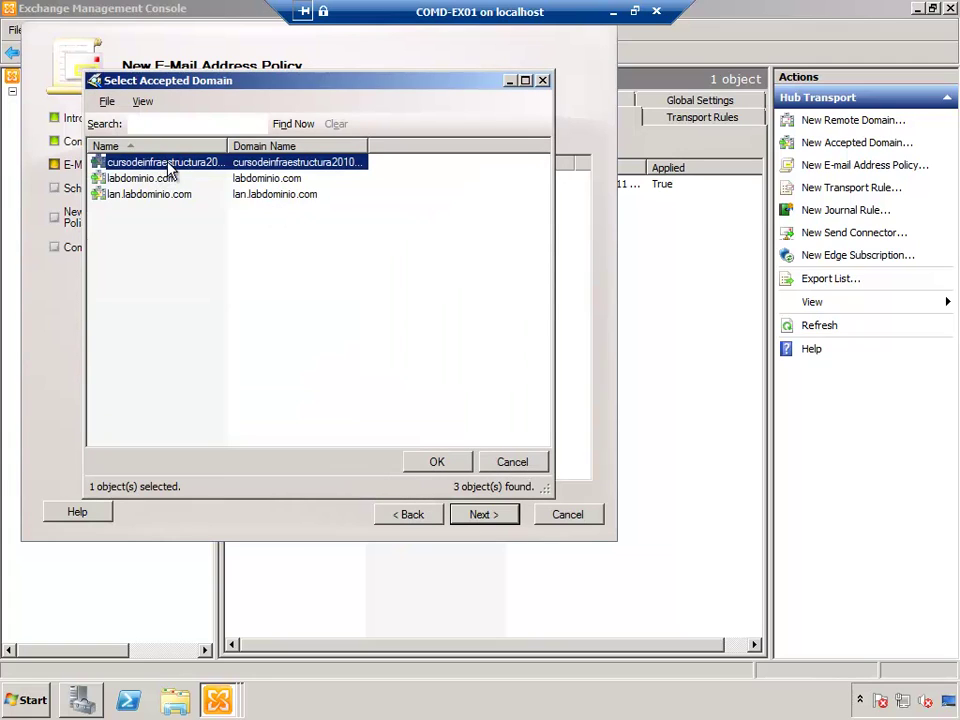
{"action": "left_click_drag", "start_coordinate": [228, 146], "coordinate": [285, 146]}
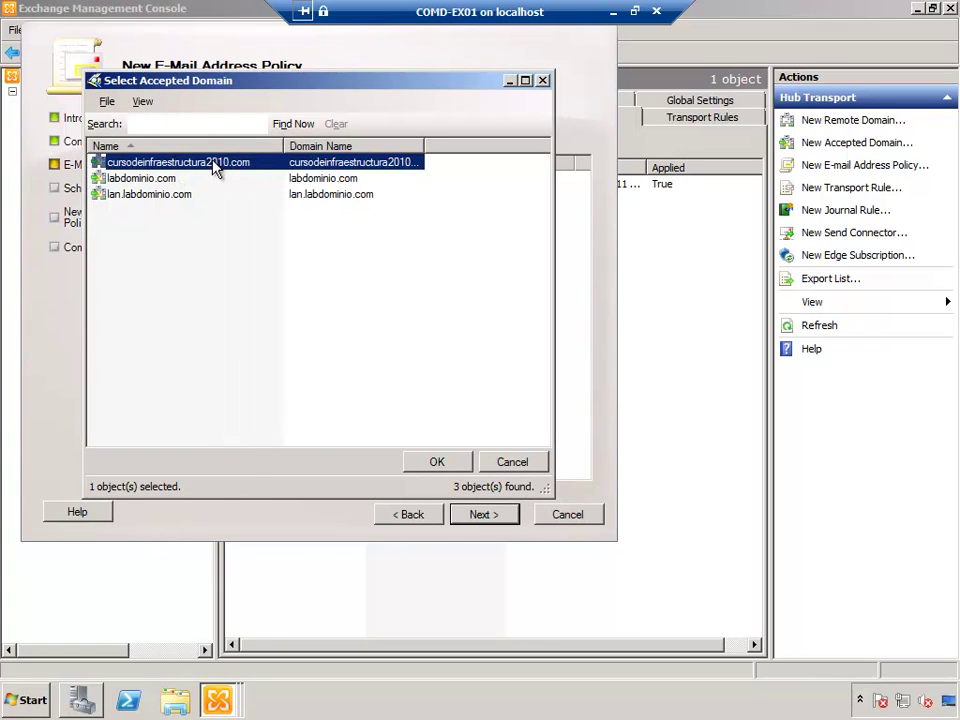
{"action": "left_click", "coordinate": [436, 461]}
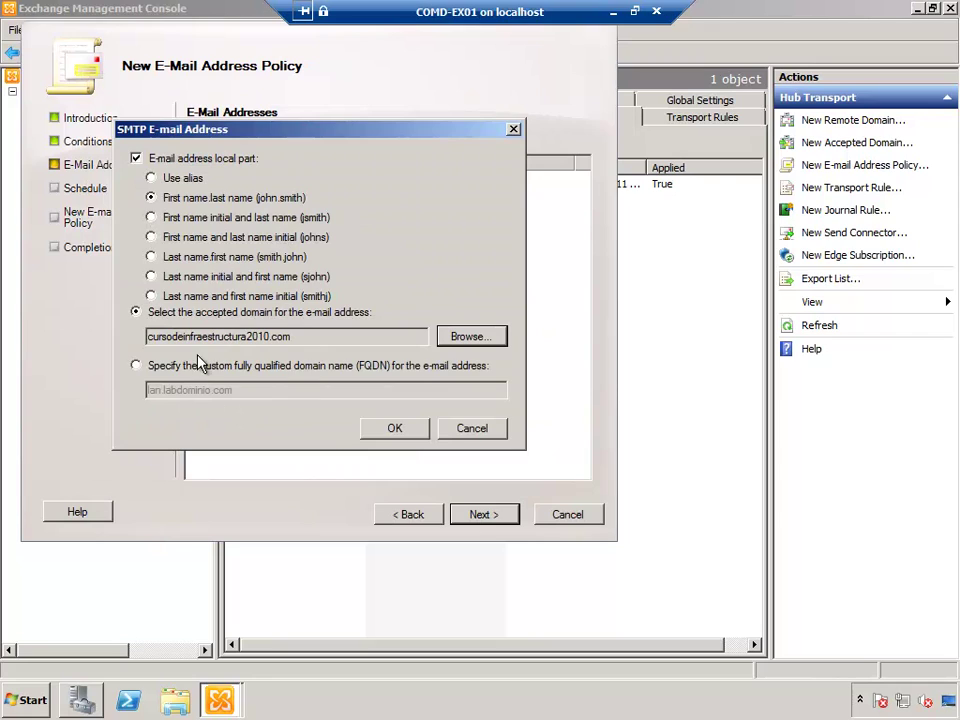
{"action": "left_click", "coordinate": [393, 430]}
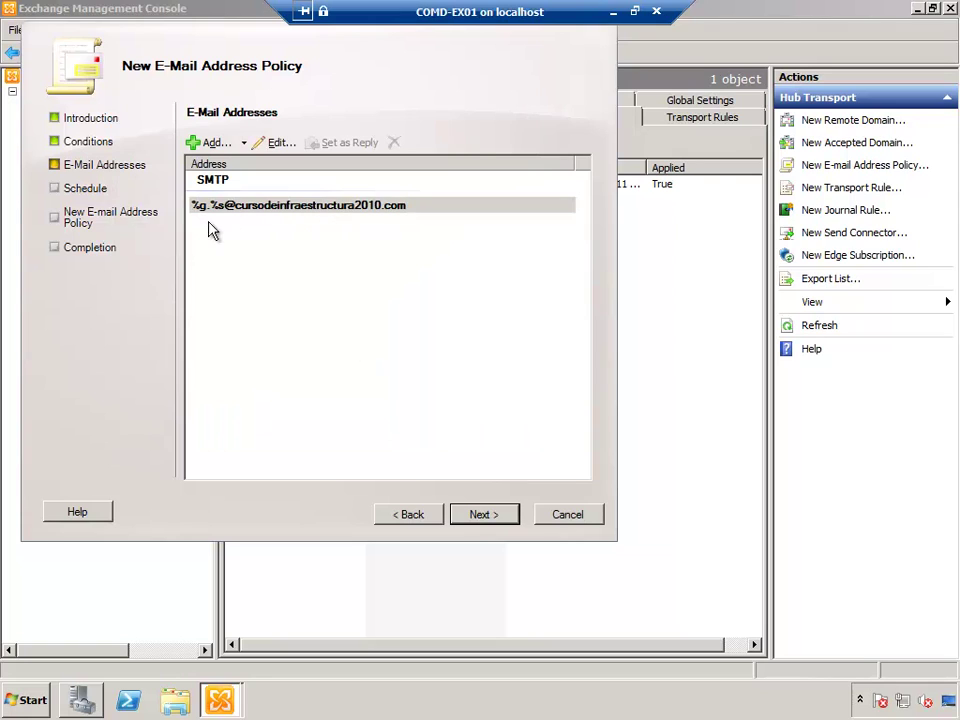
Create and apply the Cursodeinfraestructura2010.com policy, close the wizard, and widen the policy list's Name column to read its full name.
{"action": "left_click", "coordinate": [484, 517]}
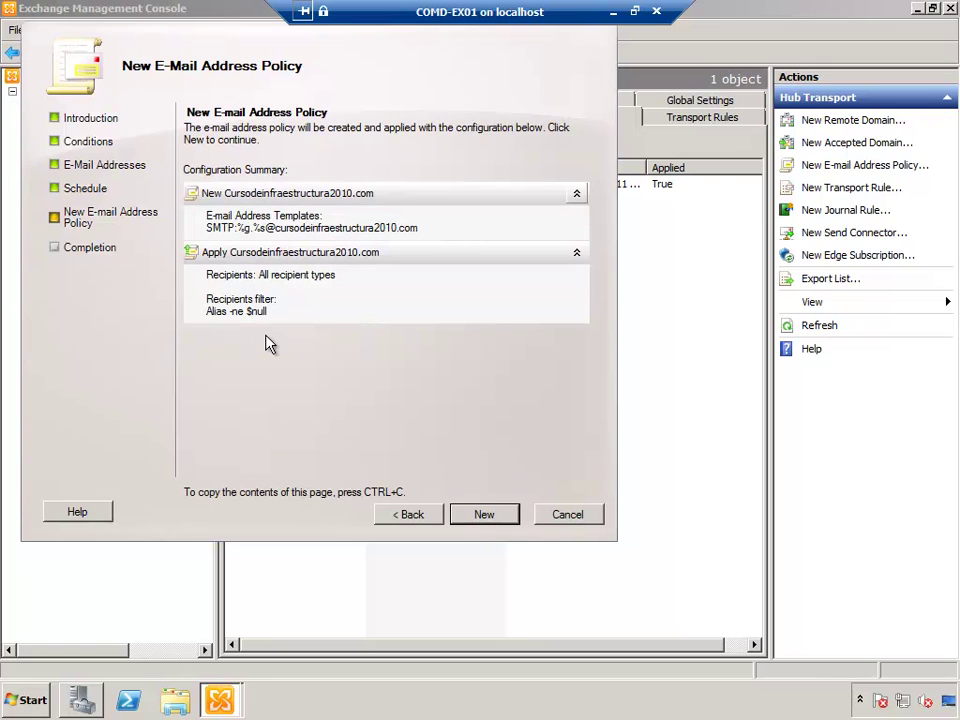
{"action": "left_click", "coordinate": [484, 515]}
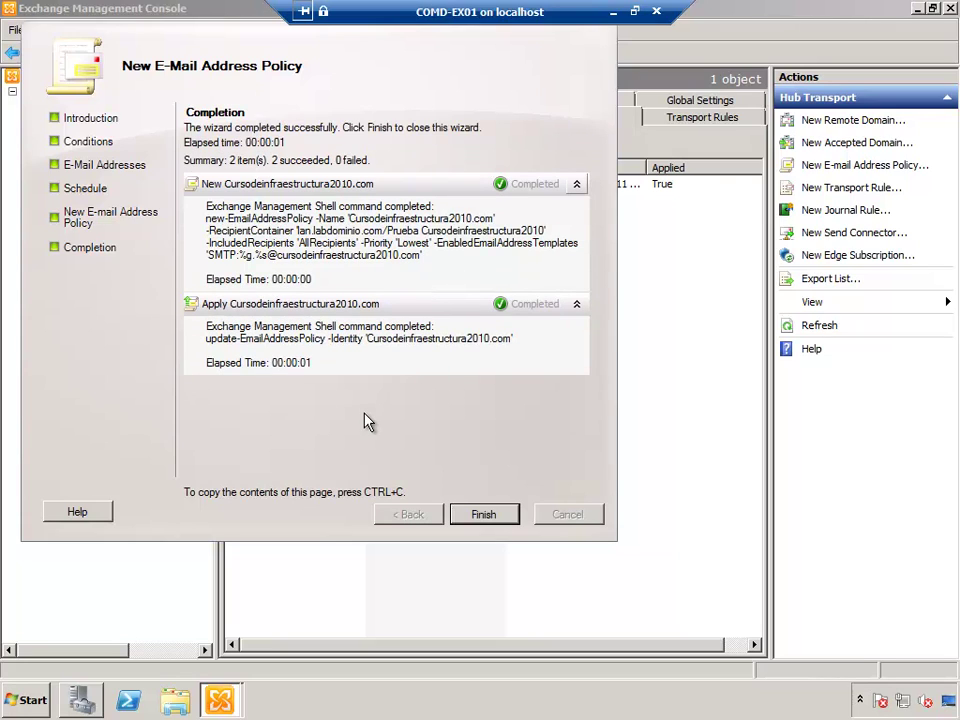
{"action": "left_click", "coordinate": [490, 518]}
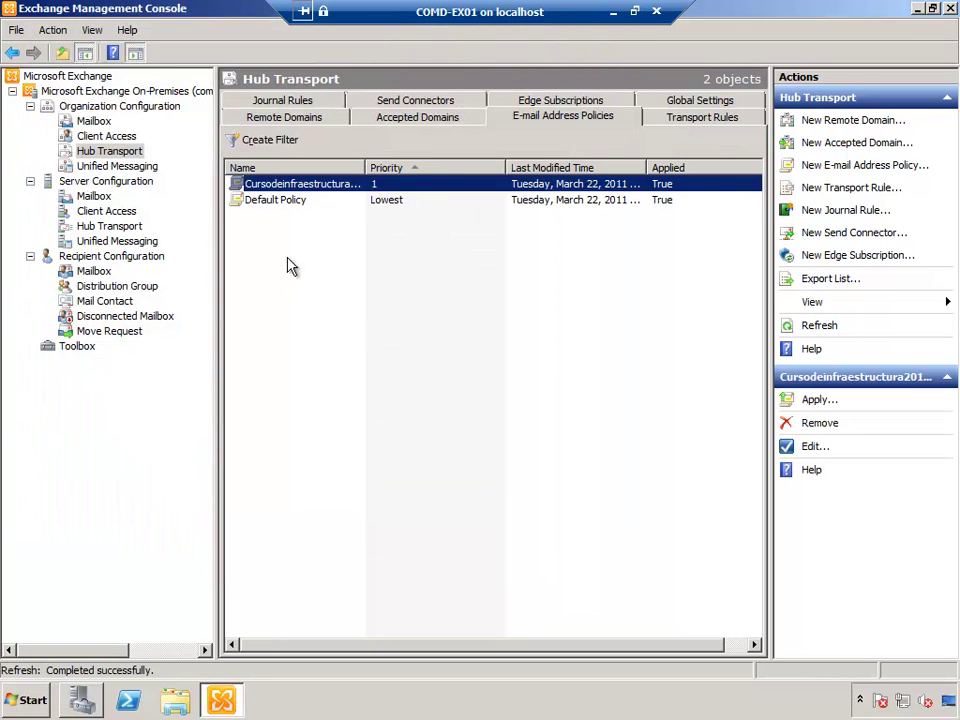
{"action": "left_click_drag", "start_coordinate": [365, 165], "coordinate": [429, 165]}
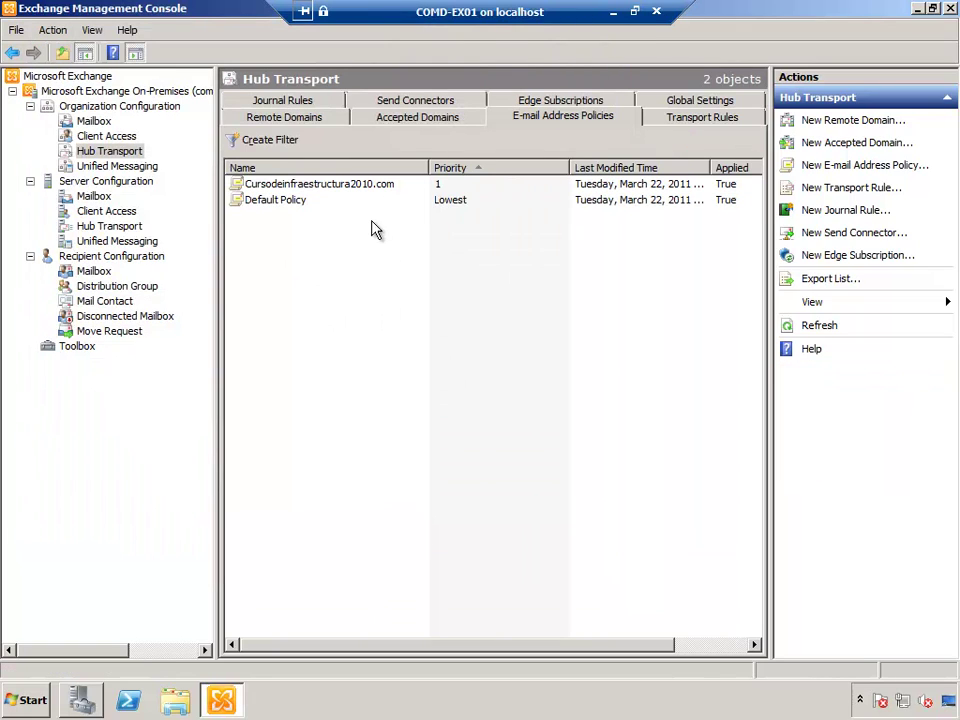
{"action": "left_click", "coordinate": [350, 187]}
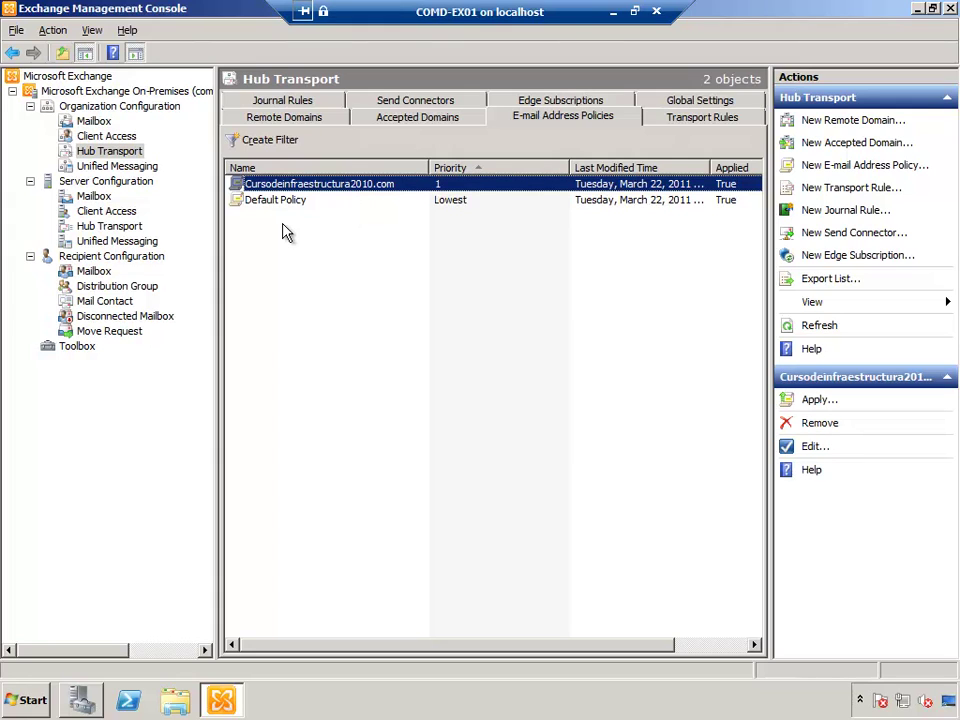
Switch to the COMD-DC01 virtual machine and review the users in the Prueba Cursodeinfraestructura2010 organizational unit.
{"action": "left_click", "coordinate": [612, 11]}
{"action": "double_click", "coordinate": [236, 145]}
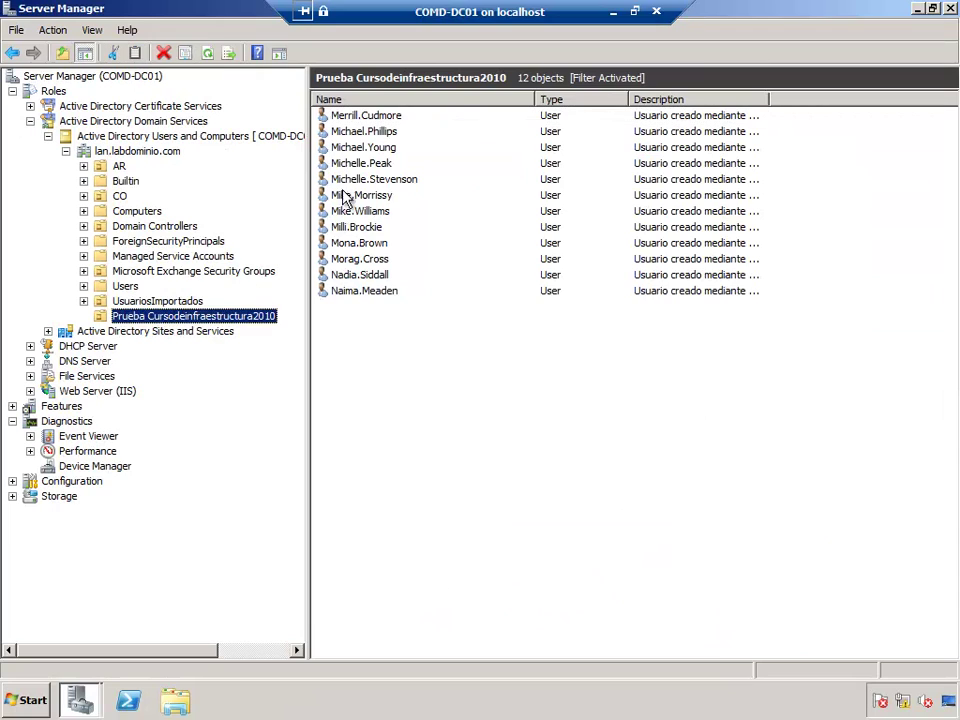
{"action": "left_click", "coordinate": [338, 131]}
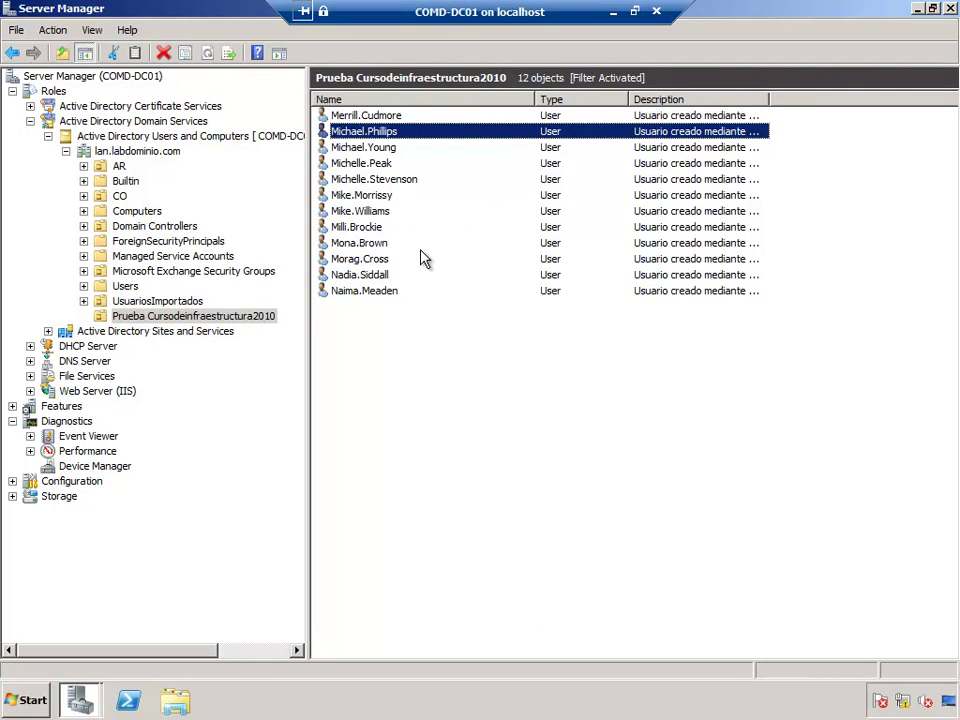
{"action": "left_click", "coordinate": [390, 246]}
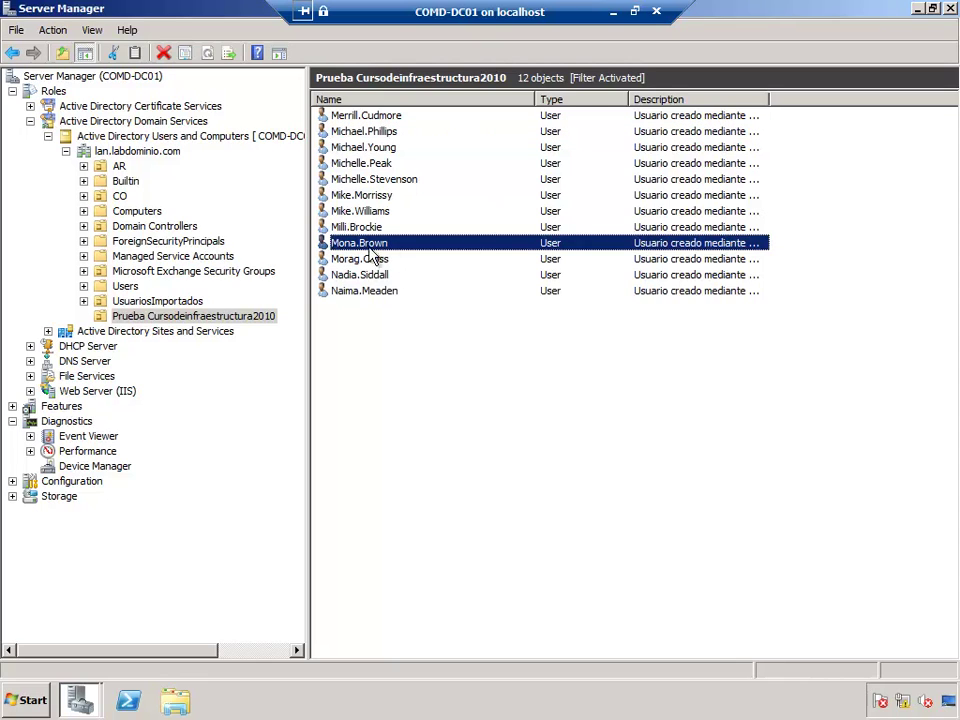
Switch to the COMD-EX01 virtual machine and display the e-mail addresses of a mailbox whose user was moved to the test organizational unit.
{"action": "left_click", "coordinate": [613, 12]}
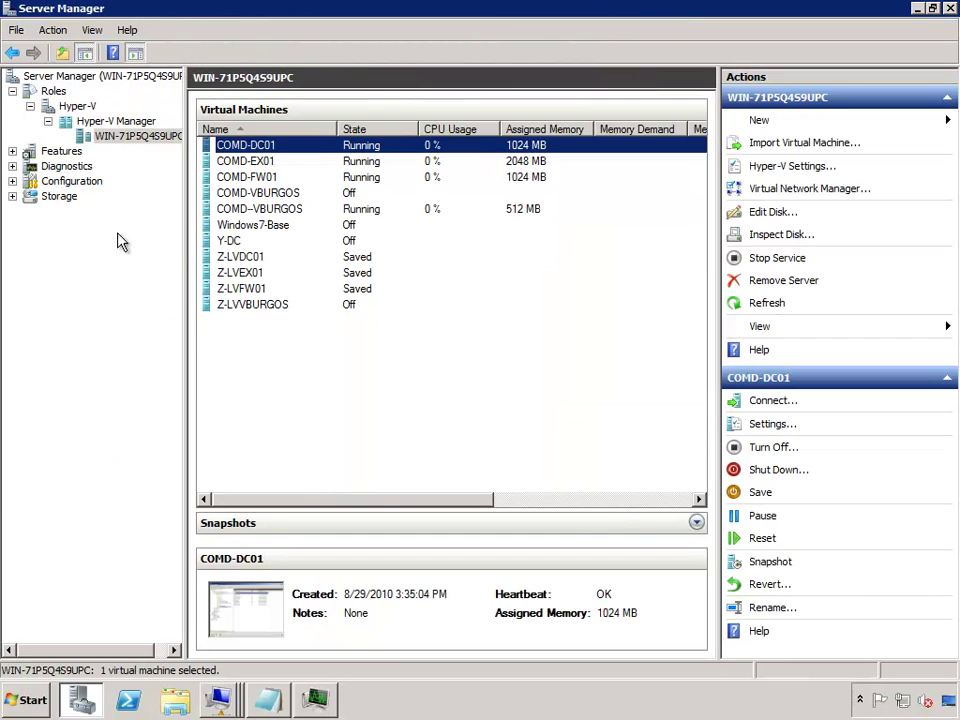
{"action": "double_click", "coordinate": [240, 164]}
{"action": "left_click", "coordinate": [93, 271]}
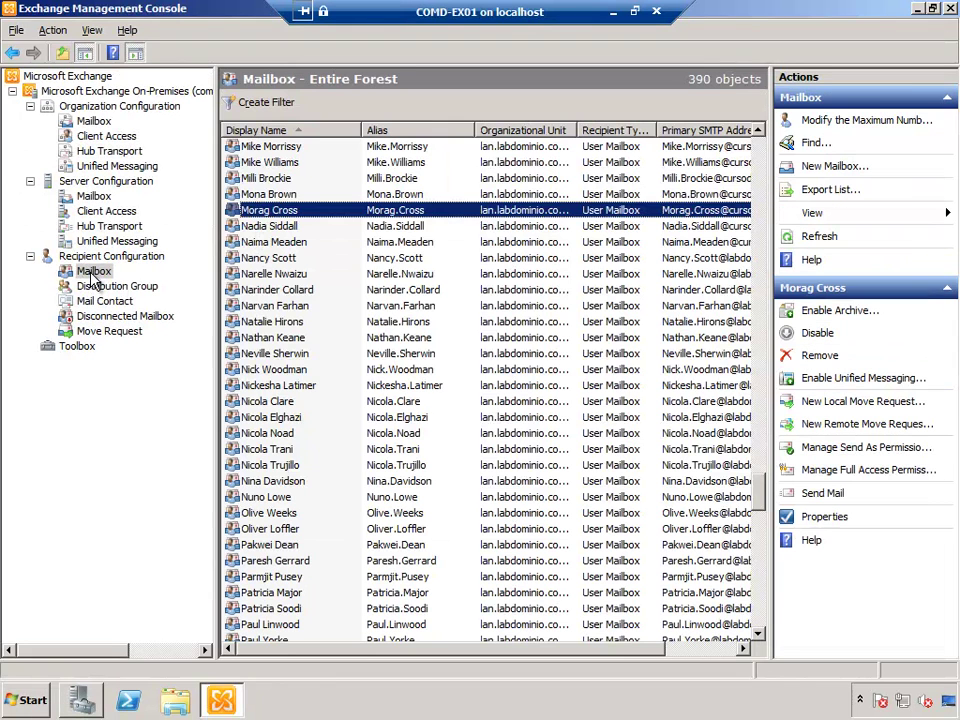
{"action": "left_click", "coordinate": [262, 163]}
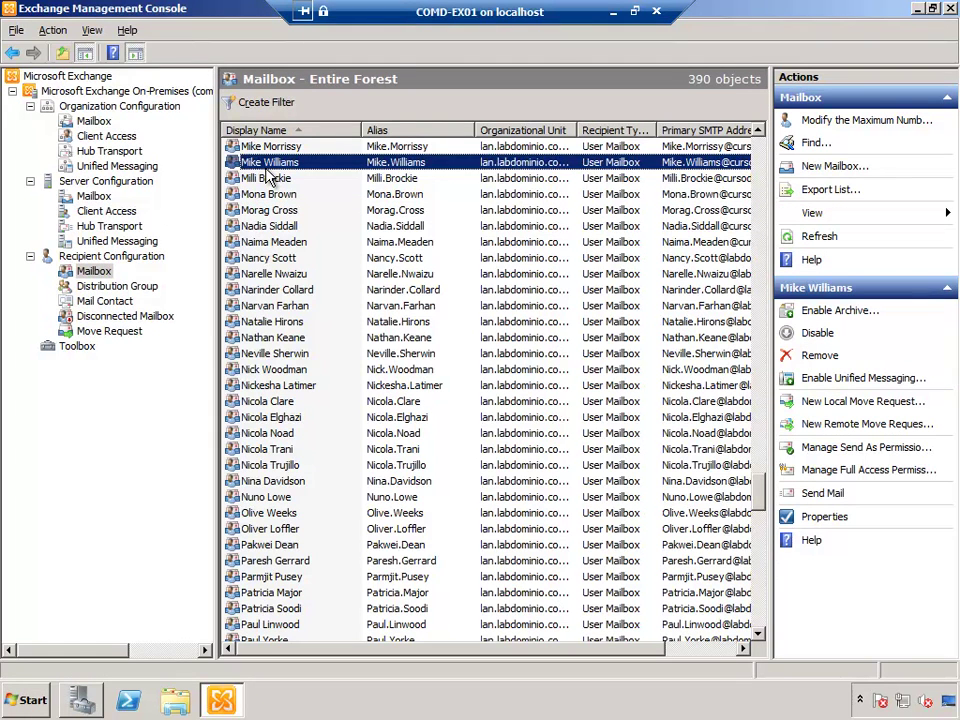
{"action": "key", "text": "Down"}
{"action": "key", "text": "Down"}
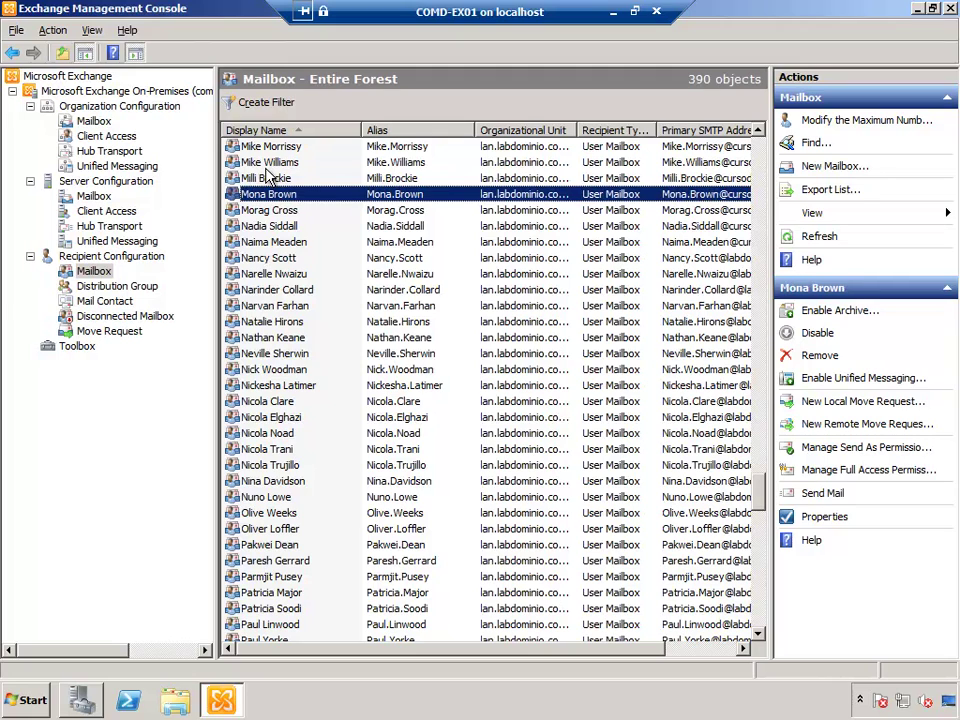
{"action": "double_click", "coordinate": [367, 200]}
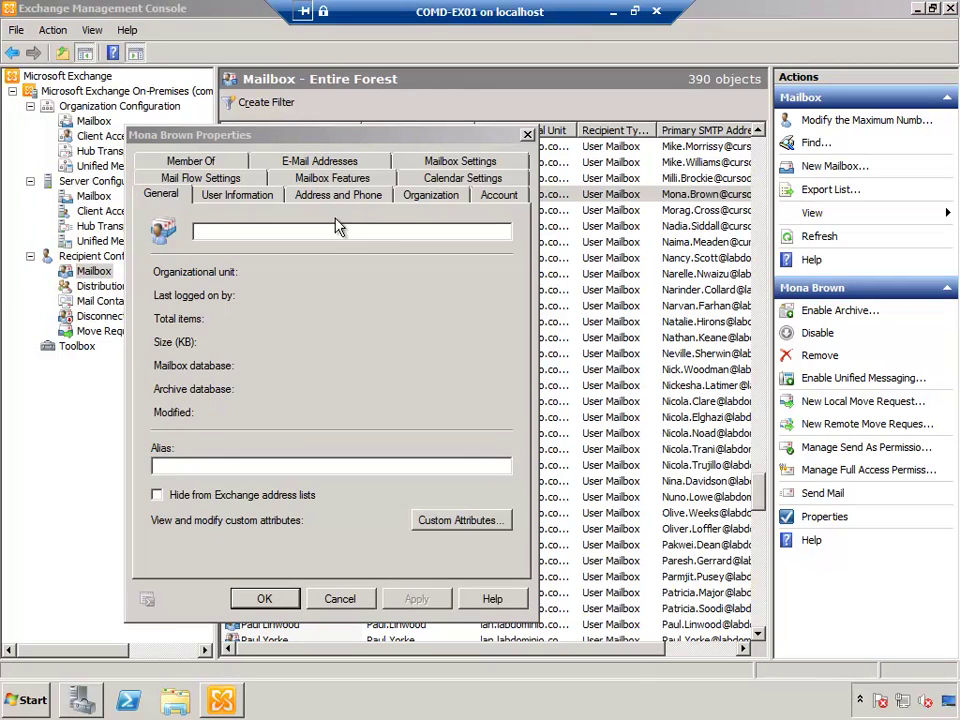
{"action": "left_click", "coordinate": [329, 162]}
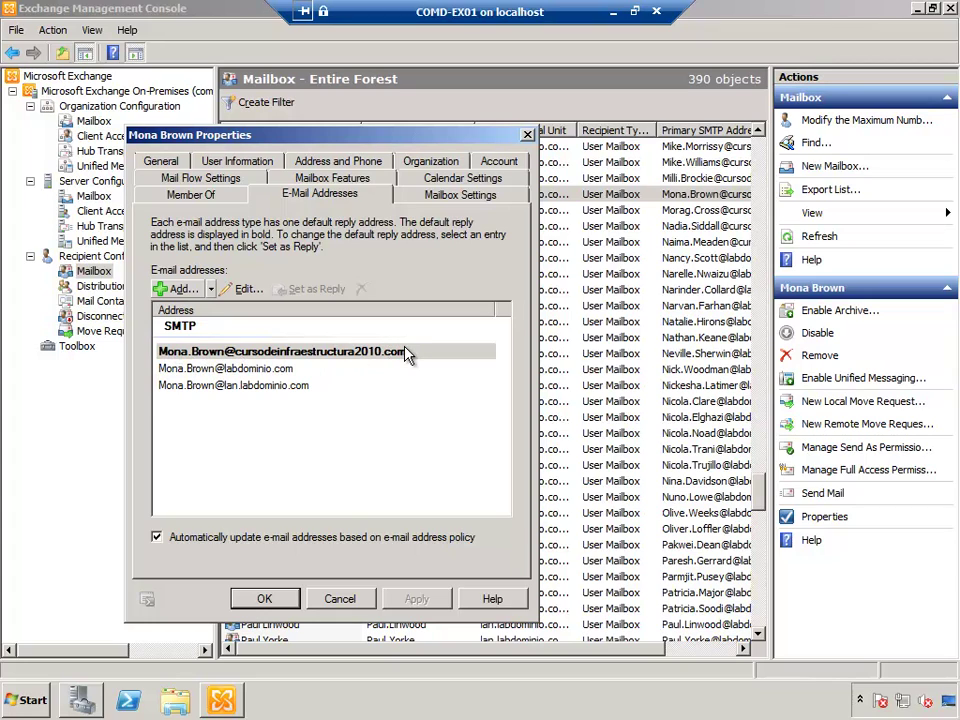
Compare the mailbox's cursodeinfraestructura2010.com, labdominio.com and lan.labdominio.com addresses, and close its properties without changes.
{"action": "left_click", "coordinate": [183, 370]}
{"action": "left_click", "coordinate": [190, 385]}
{"action": "left_click", "coordinate": [190, 370]}
{"action": "left_click", "coordinate": [203, 386]}
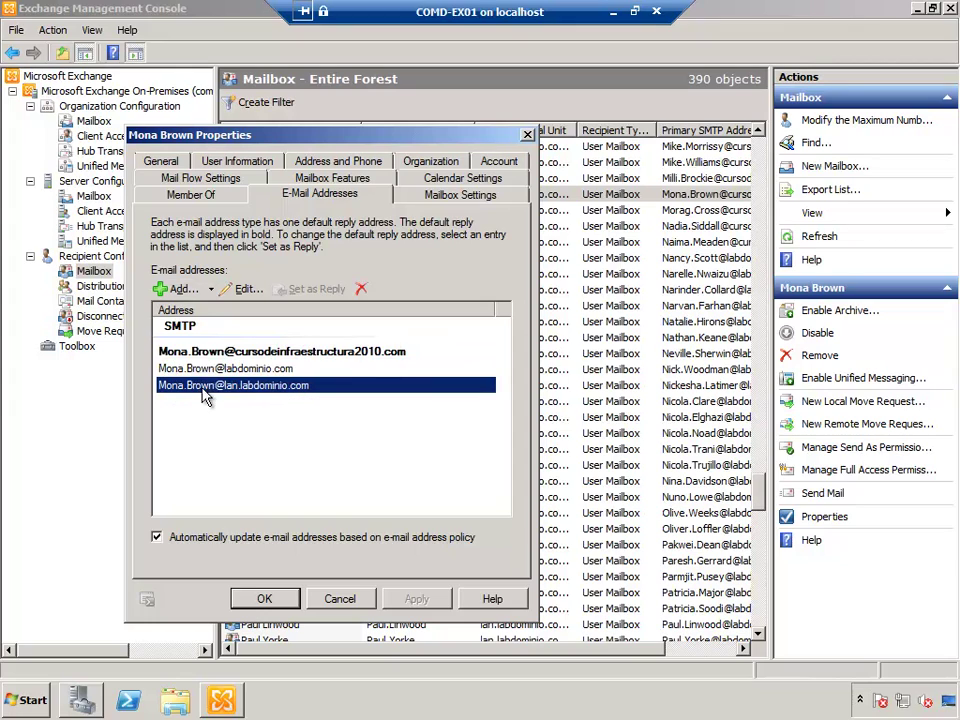
{"action": "left_click", "coordinate": [189, 369]}
{"action": "left_click", "coordinate": [196, 387]}
{"action": "left_click", "coordinate": [268, 352]}
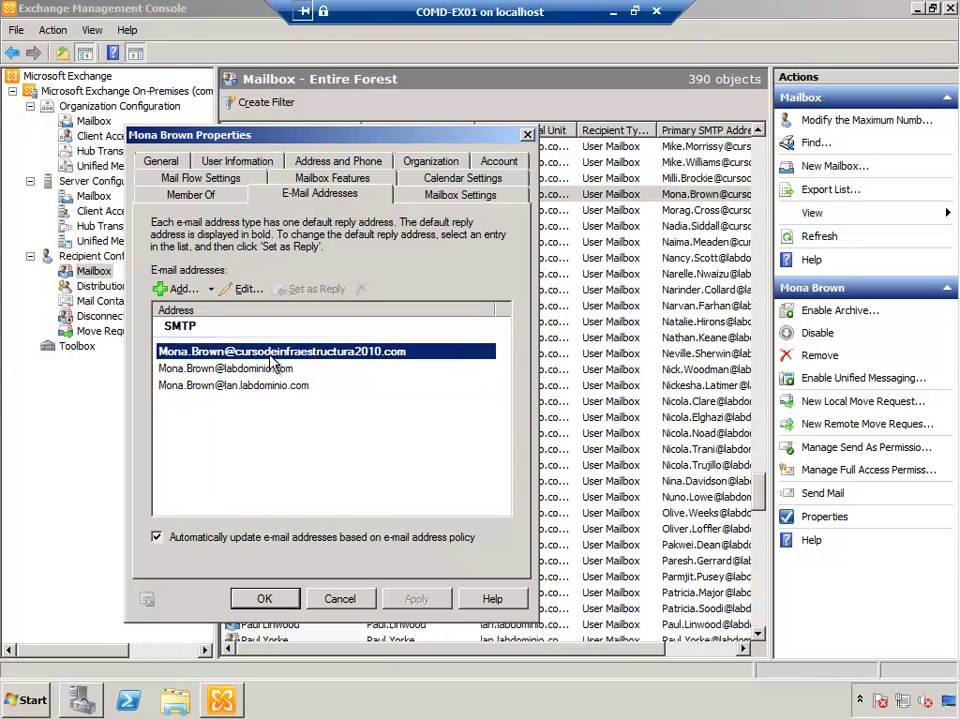
{"action": "left_click", "coordinate": [336, 596]}
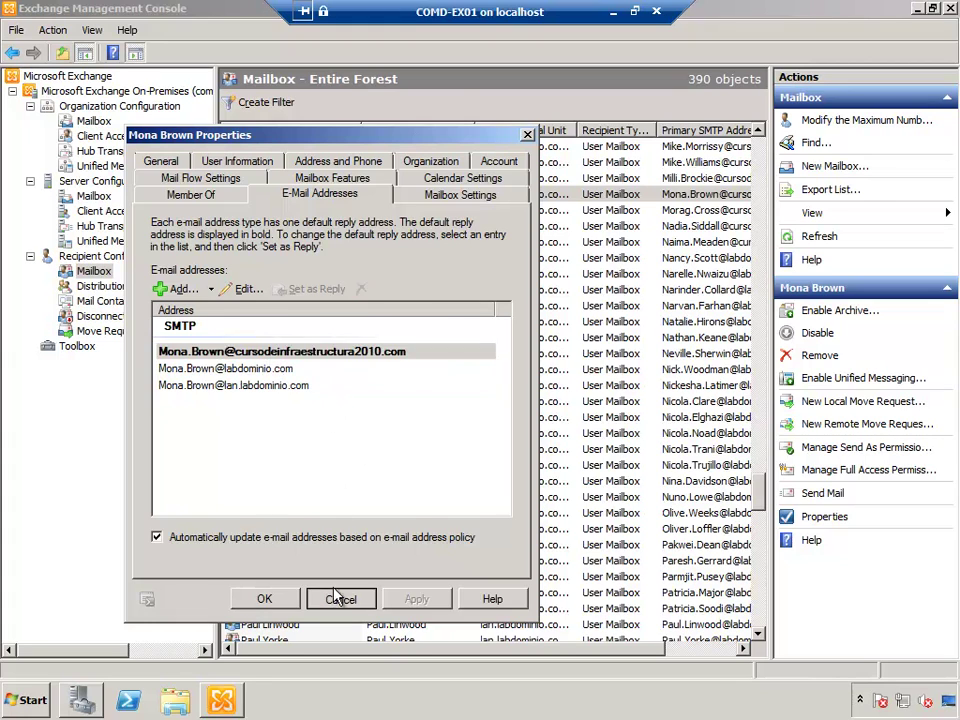
Return to the organization's Hub Transport e-mail address policies and check the priority of the Cursodeinfraestructura2010.com policy.
{"action": "left_click", "coordinate": [108, 151]}
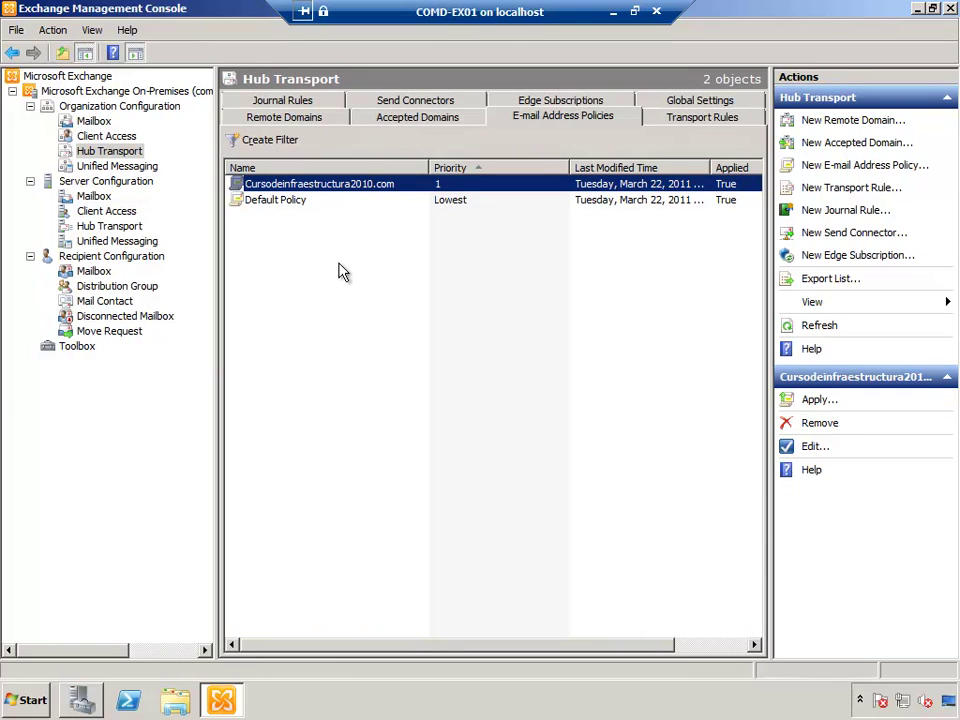
{"action": "left_click", "coordinate": [338, 266]}
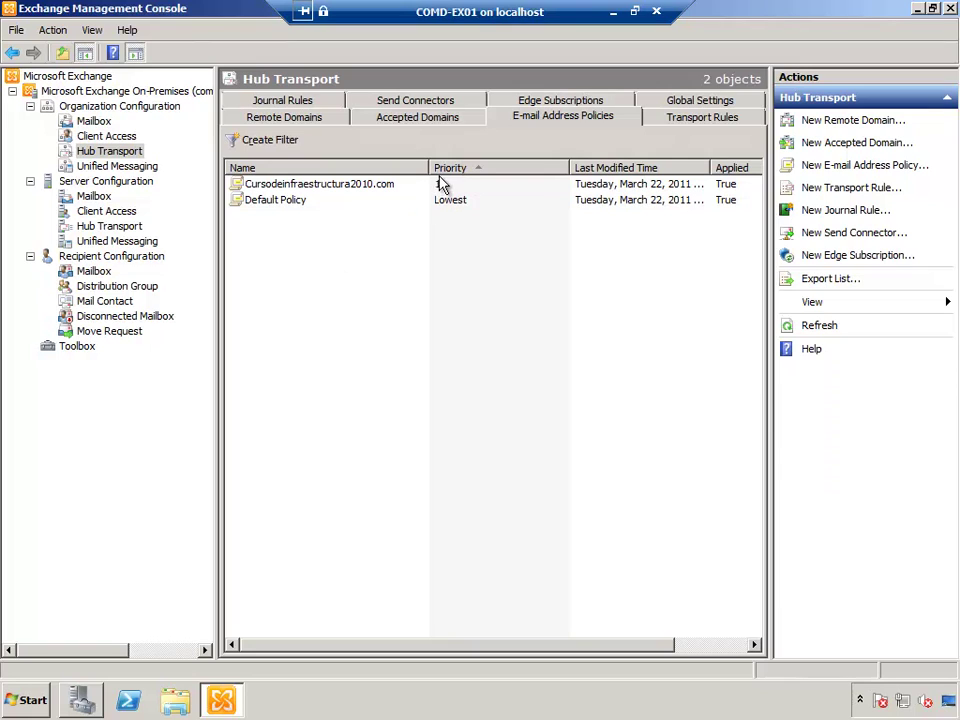
{"action": "left_click", "coordinate": [384, 184]}
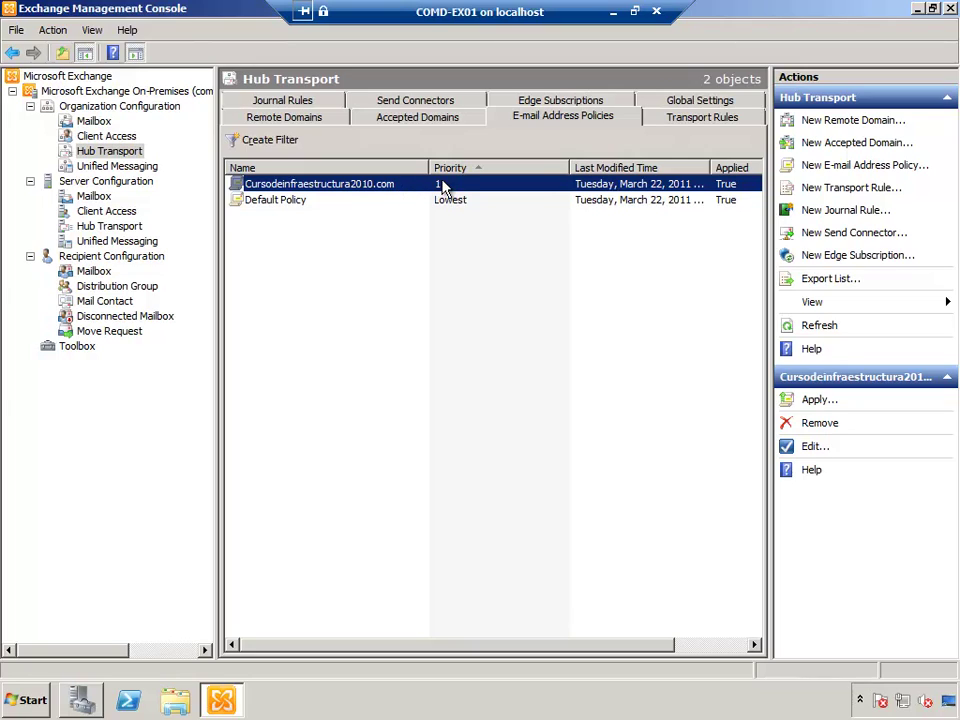
Display the organization's accepted domains and select the test.com domain.
{"action": "left_click", "coordinate": [407, 121]}
{"action": "left_click", "coordinate": [315, 231]}
{"action": "left_click", "coordinate": [315, 268]}
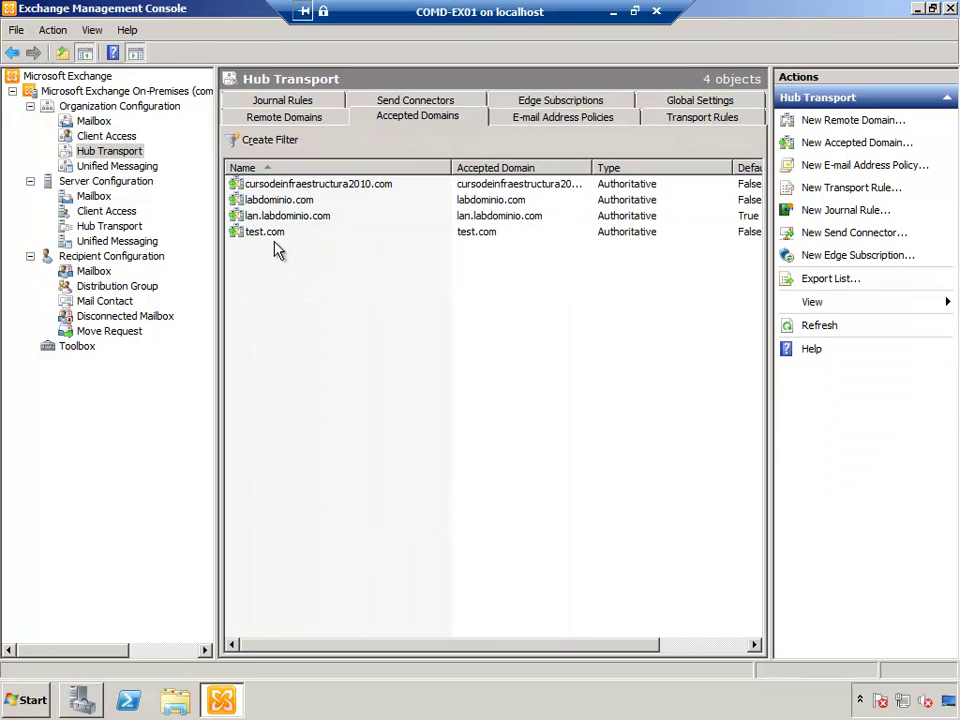
{"action": "left_click", "coordinate": [270, 235]}
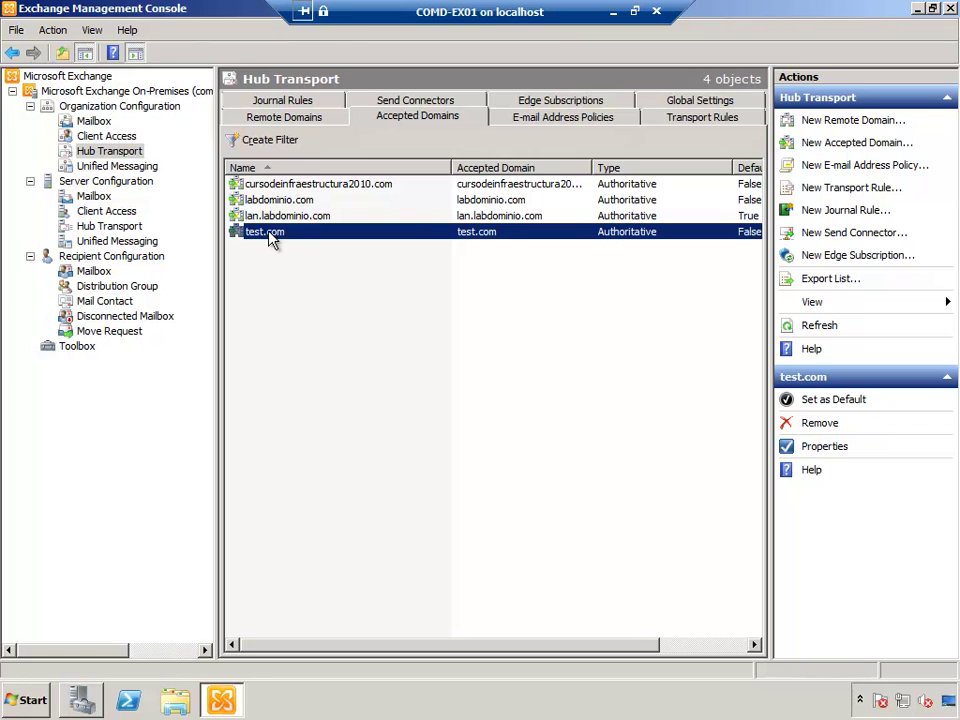
Switch to the COMD-DC01 virtual machine and create an organizational unit named test inside Prueba Cursodeinfraestructura2010.
{"action": "left_click", "coordinate": [614, 13]}
{"action": "double_click", "coordinate": [243, 84]}
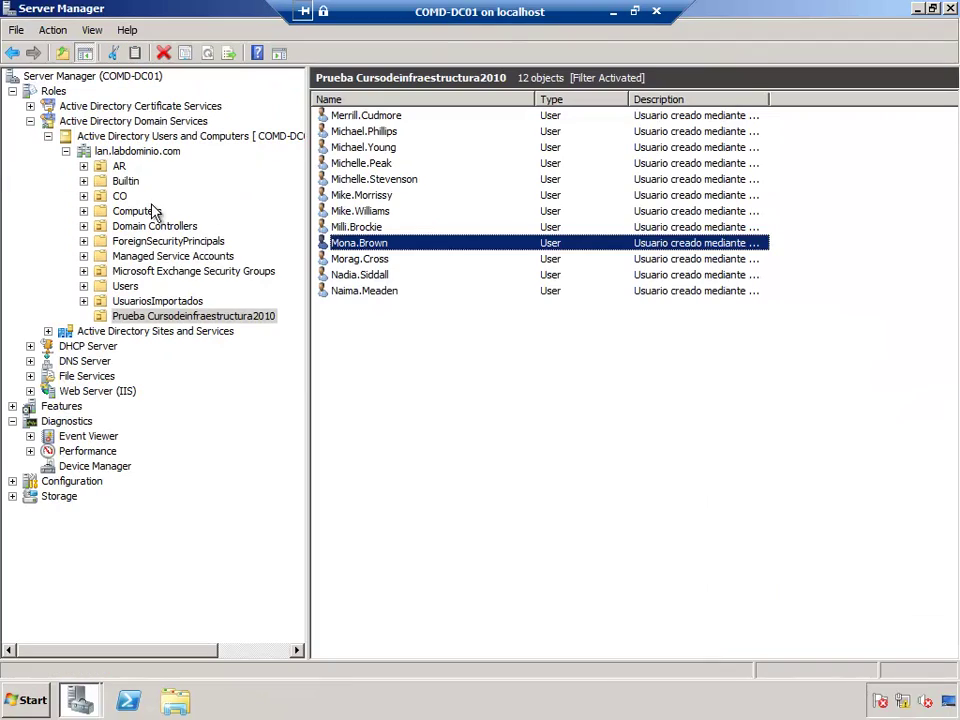
{"action": "left_click", "coordinate": [161, 316]}
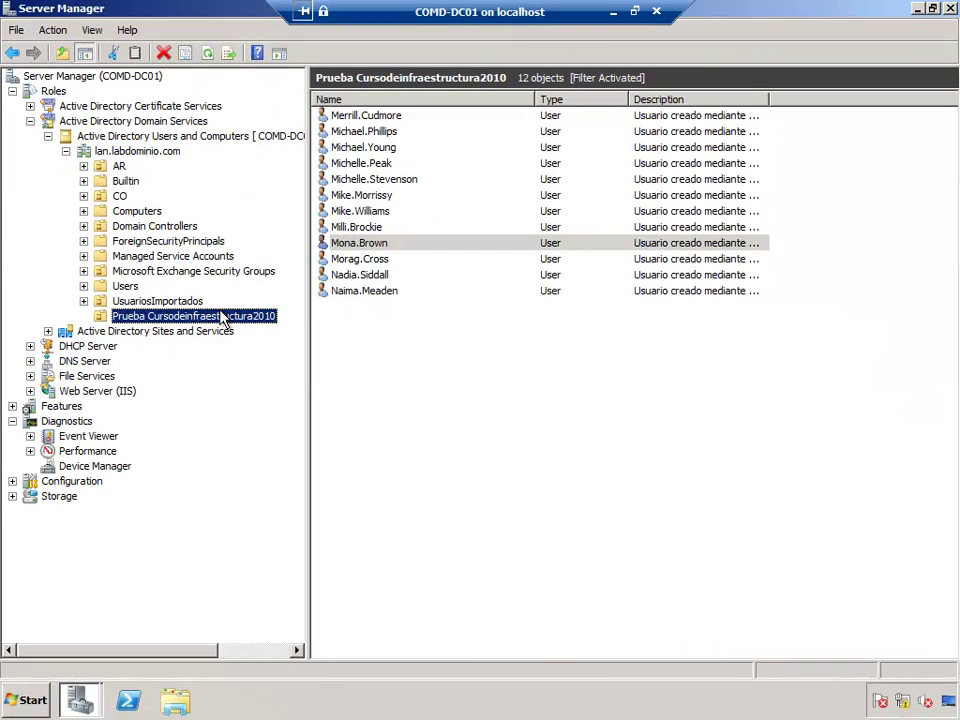
{"action": "right_click", "coordinate": [373, 319]}
{"action": "mouse_move", "coordinate": [420, 383]}
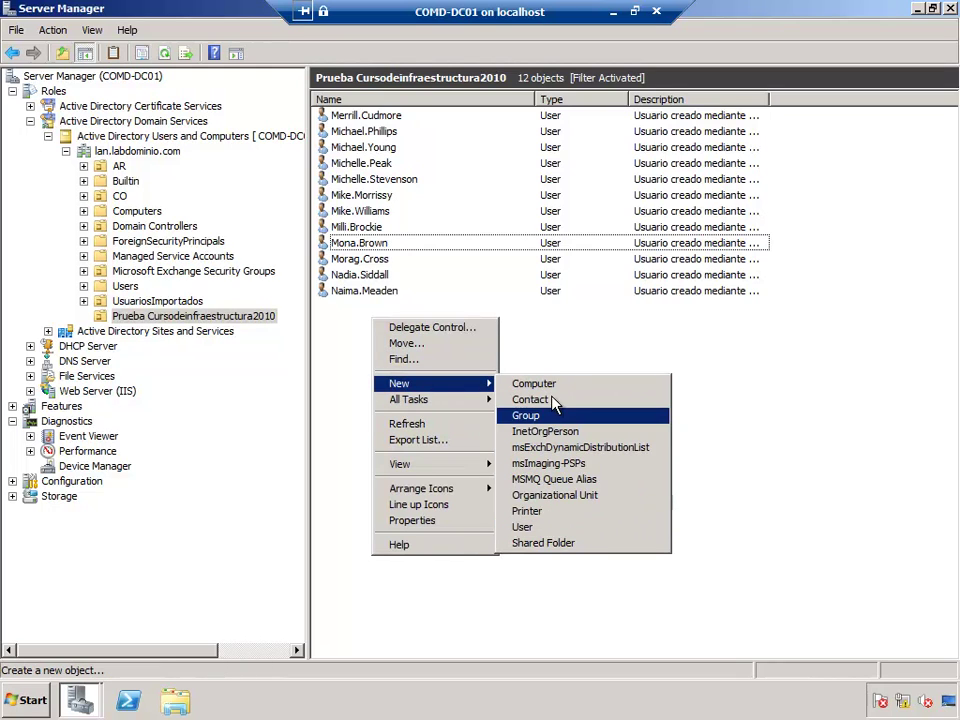
{"action": "left_click", "coordinate": [555, 494]}
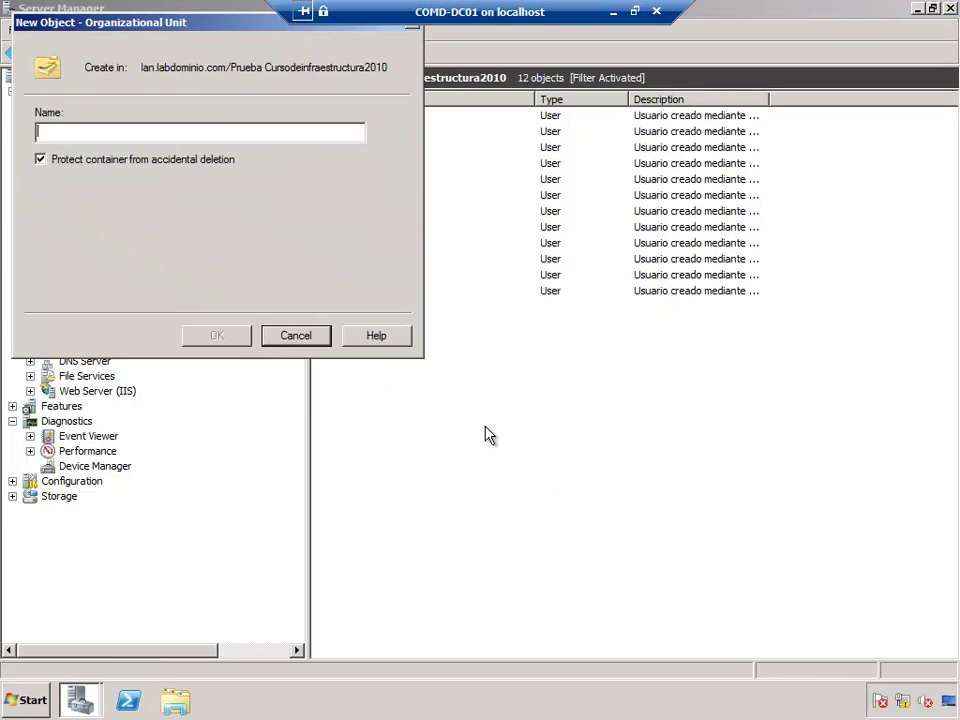
{"action": "type", "text": "test"}
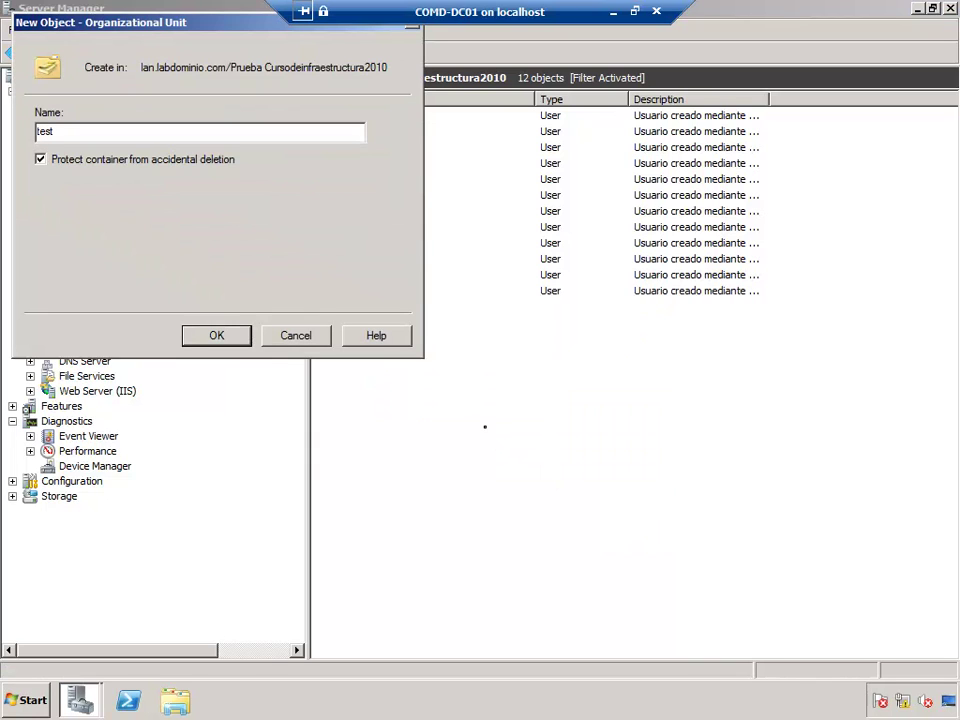
{"action": "key", "text": "Return"}
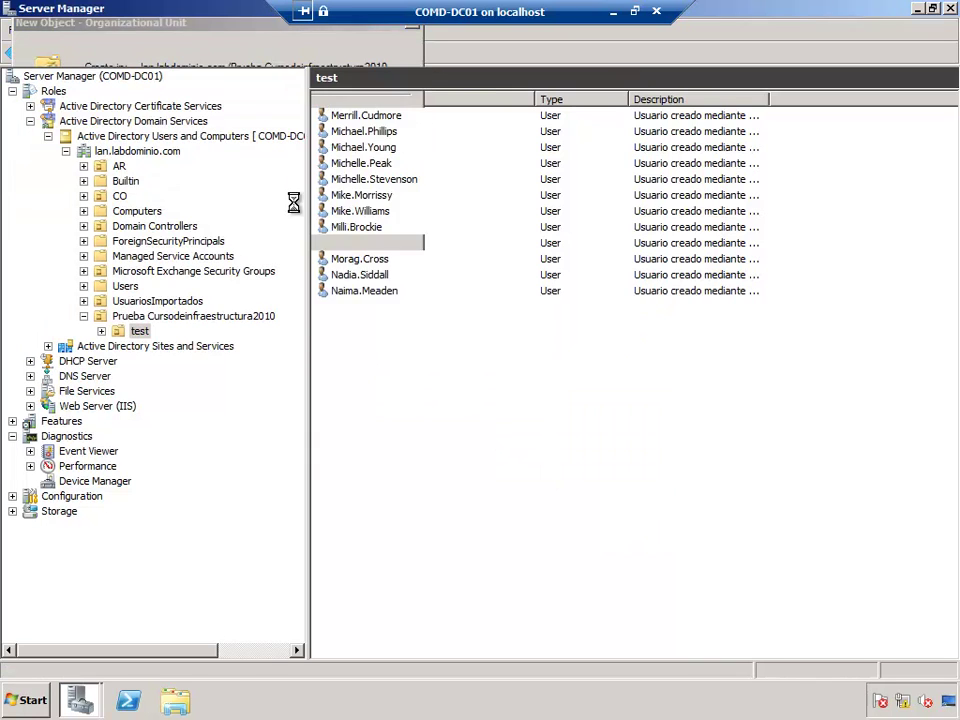
{"action": "left_click", "coordinate": [160, 302]}
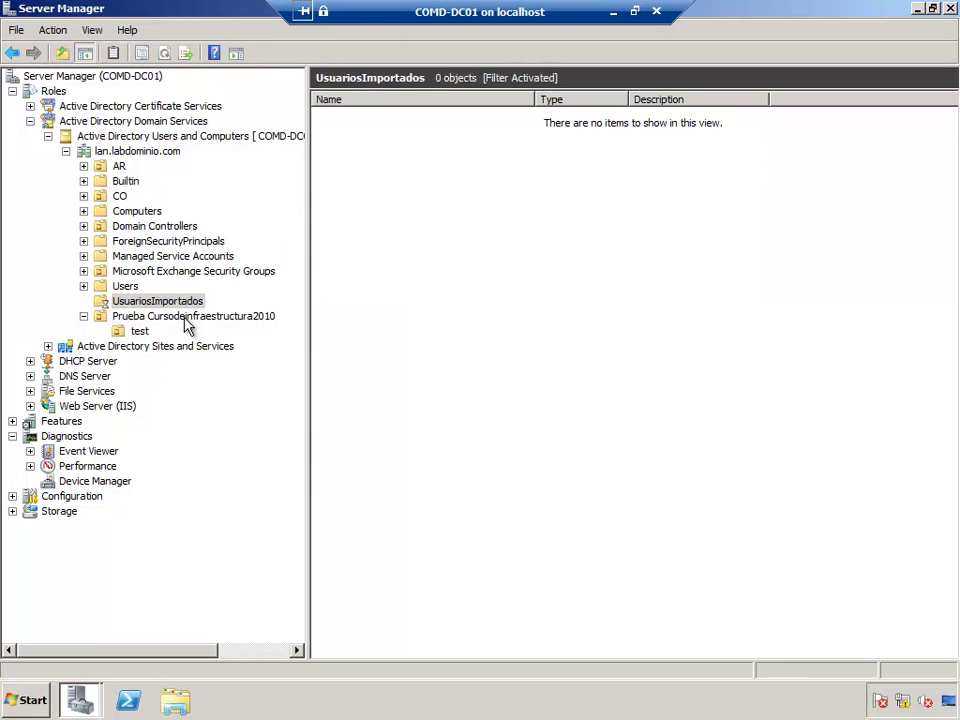
Move a mailbox user's account from Prueba Cursodeinfraestructura2010 into its nested test organizational unit, confirming the move.
{"action": "left_click", "coordinate": [185, 316]}
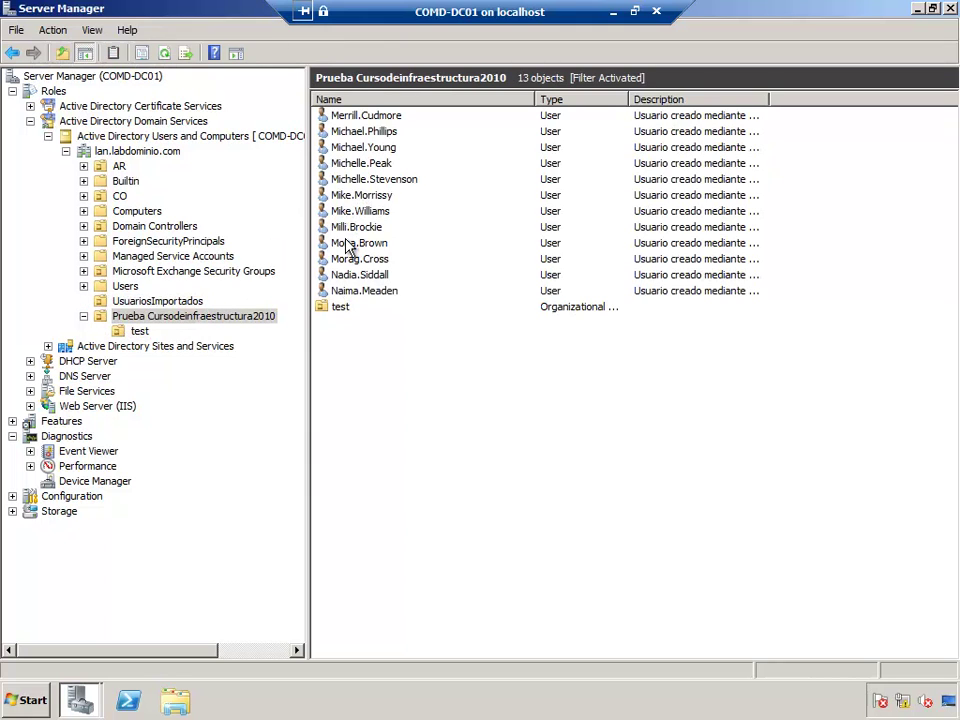
{"action": "left_click_drag", "start_coordinate": [358, 245], "coordinate": [137, 335]}
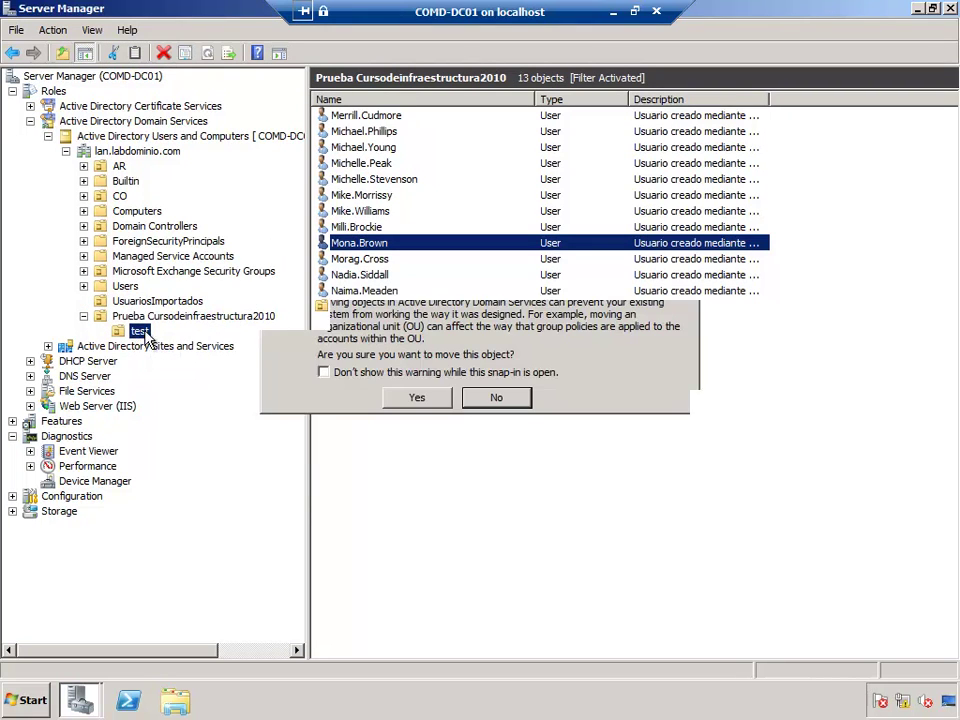
{"action": "left_click", "coordinate": [413, 396]}
{"action": "left_click", "coordinate": [155, 318]}
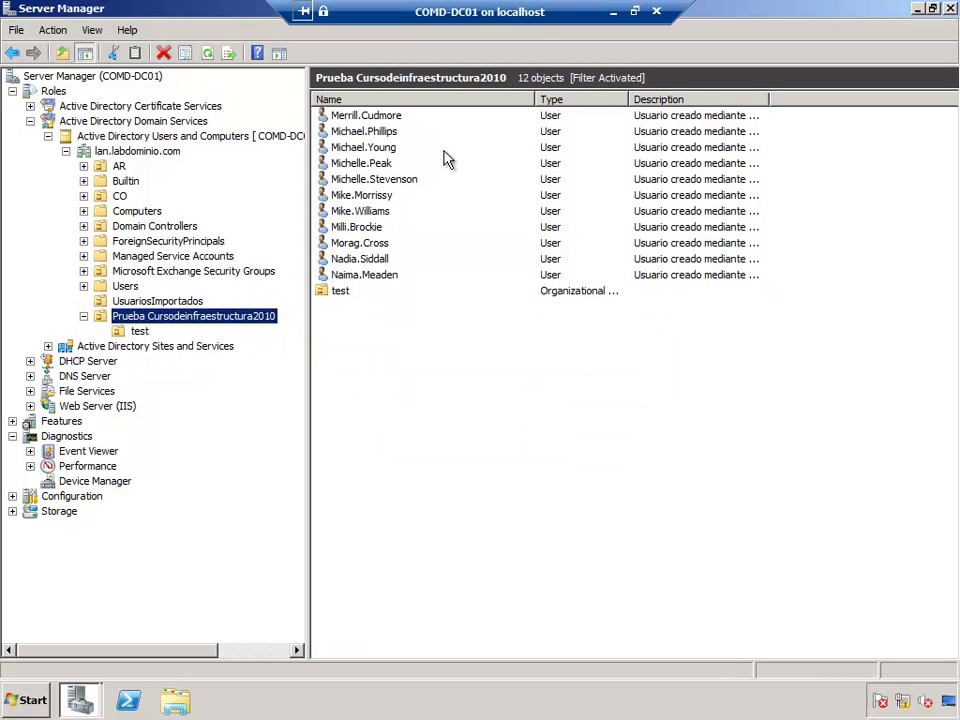
Switch to the COMD-EX01 virtual machine and display the organization's Hub Transport e-mail address policies.
{"action": "left_click", "coordinate": [612, 13]}
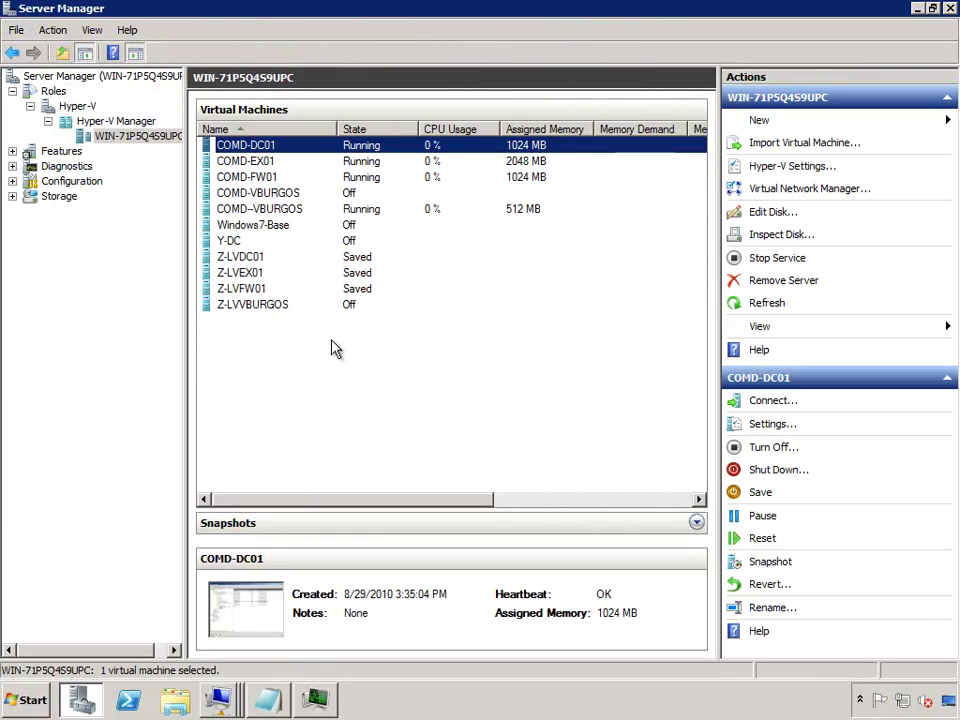
{"action": "left_click", "coordinate": [258, 161]}
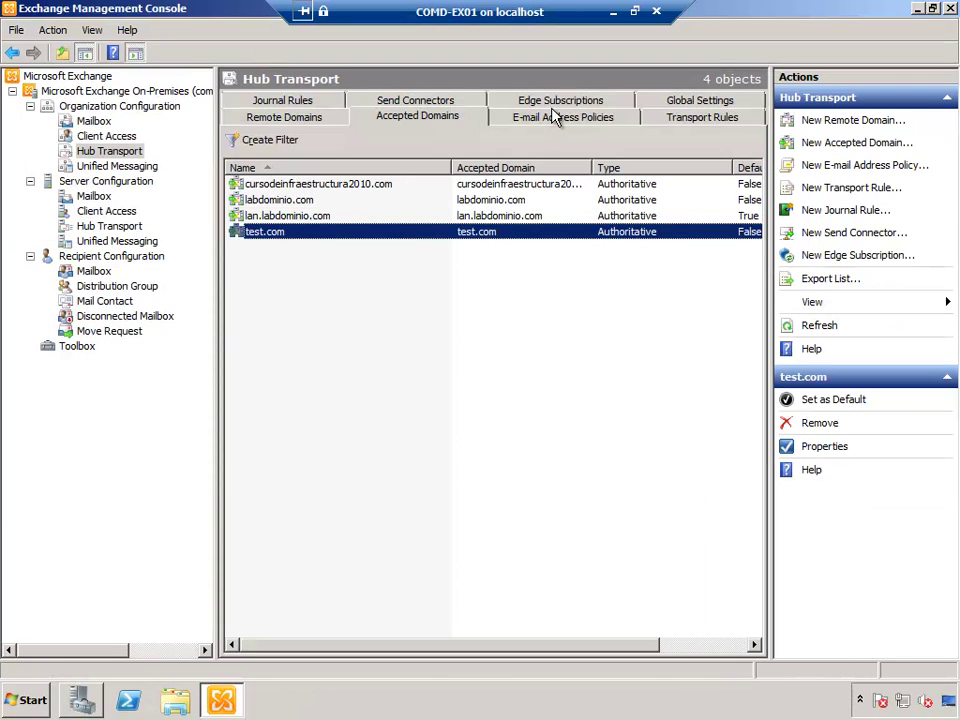
{"action": "left_click", "coordinate": [565, 120]}
{"action": "left_click", "coordinate": [336, 186]}
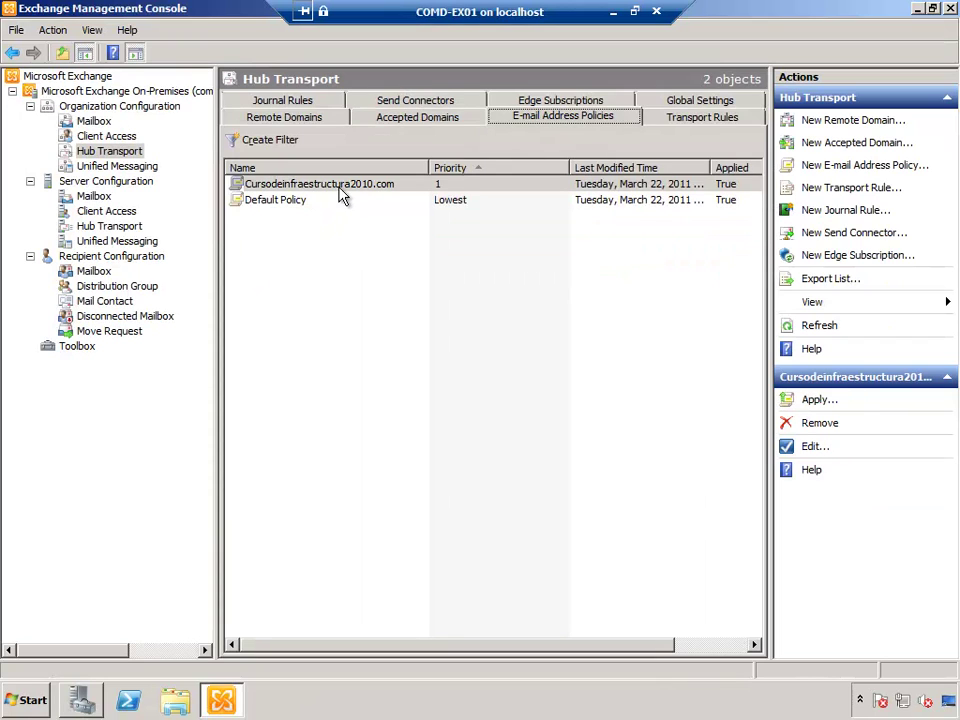
Start a new e-mail address policy named test for all recipient types in lan.labdominio.com/Prueba Cursodeinfraestructura2010/test.
{"action": "right_click", "coordinate": [322, 258]}
{"action": "left_click", "coordinate": [356, 266]}
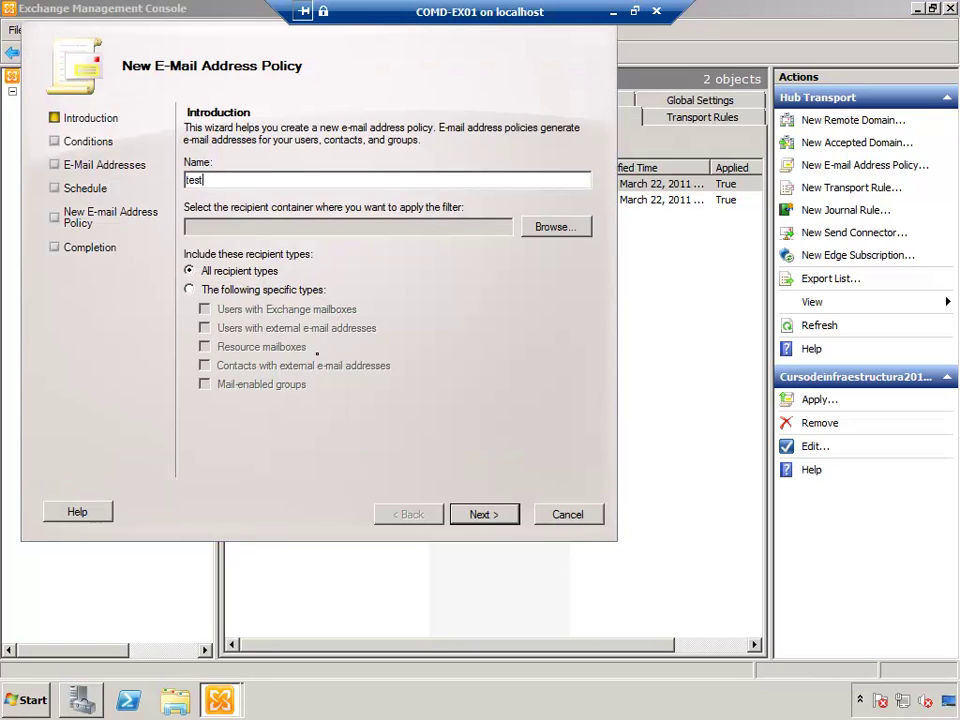
{"action": "type", "text": "test"}
{"action": "left_click", "coordinate": [535, 225]}
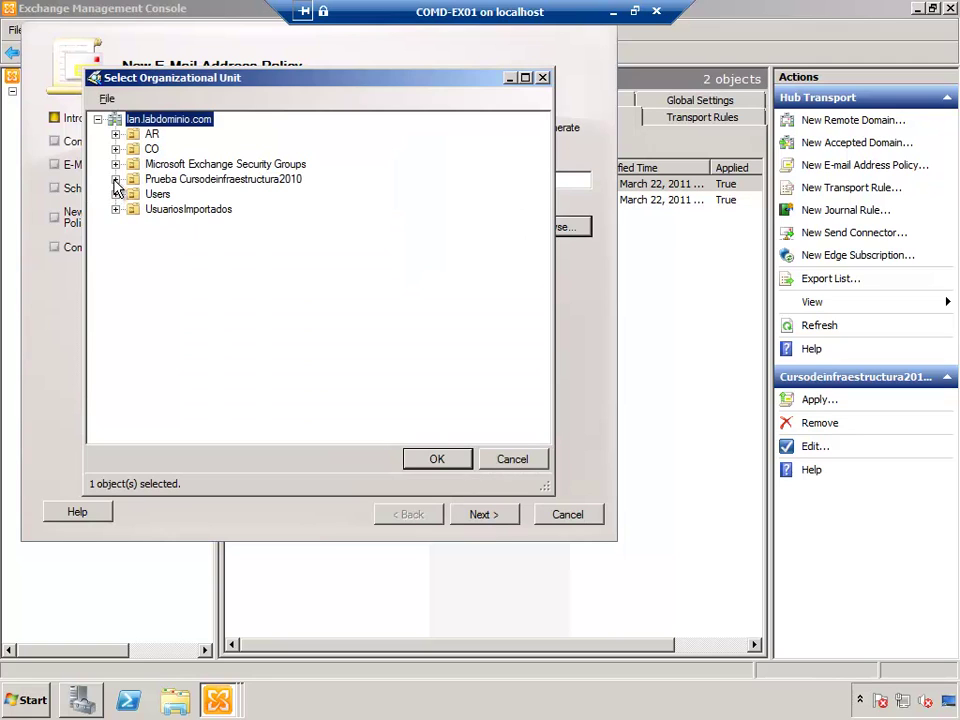
{"action": "left_click", "coordinate": [115, 179]}
{"action": "left_click", "coordinate": [169, 195]}
{"action": "left_click", "coordinate": [432, 461]}
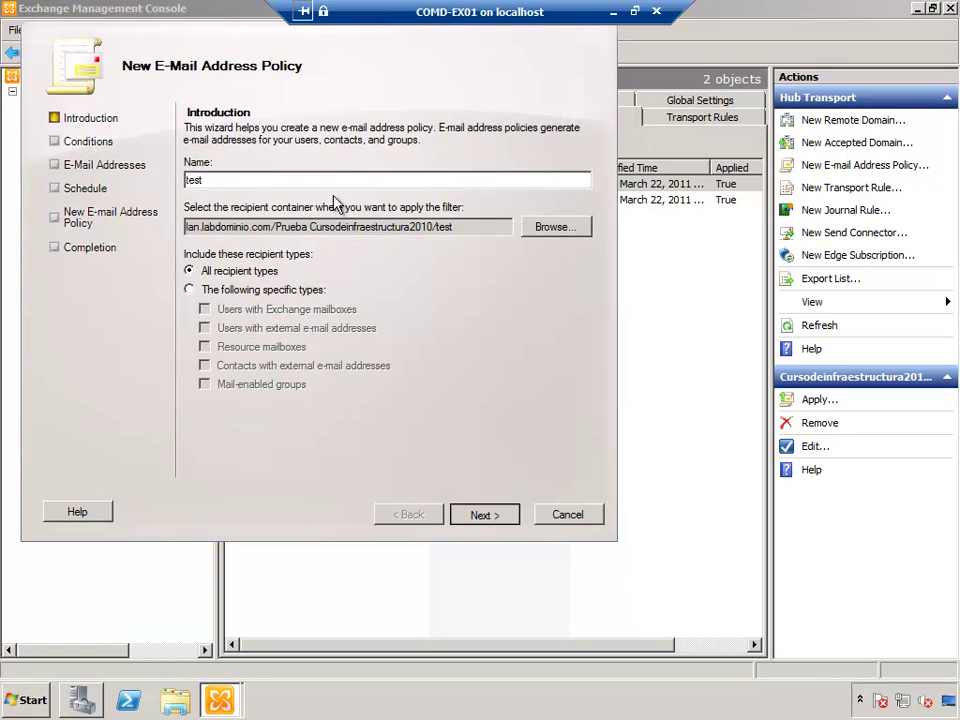
{"action": "left_click", "coordinate": [484, 514]}
Leave the policy's conditions empty and add an SMTP address that uses the alias with the accepted domain test.com.
{"action": "left_click", "coordinate": [484, 513]}
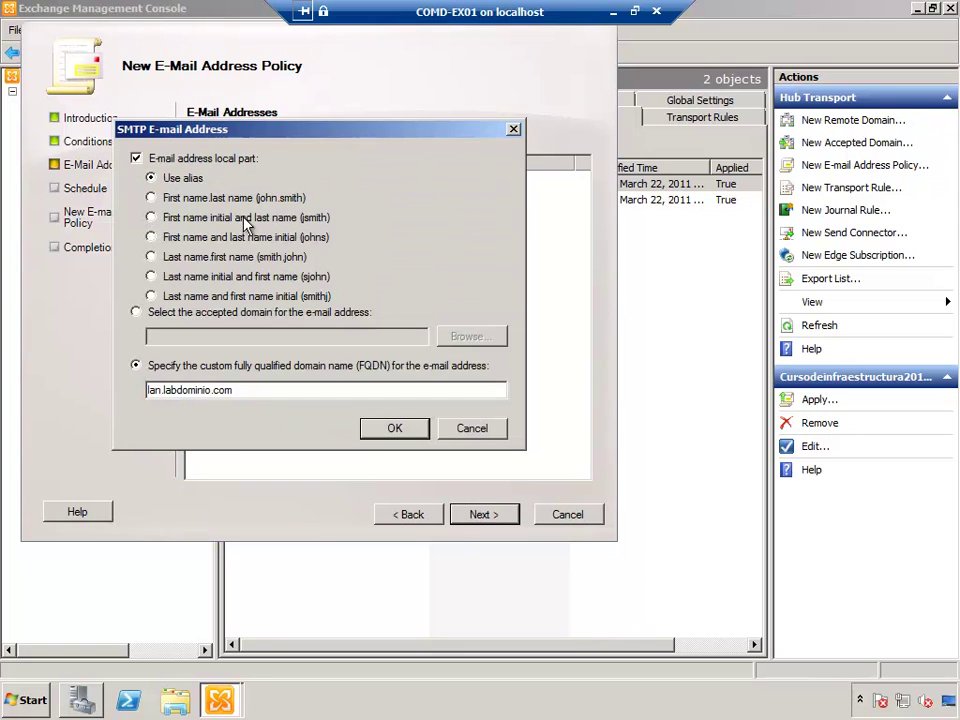
{"action": "left_click", "coordinate": [137, 313]}
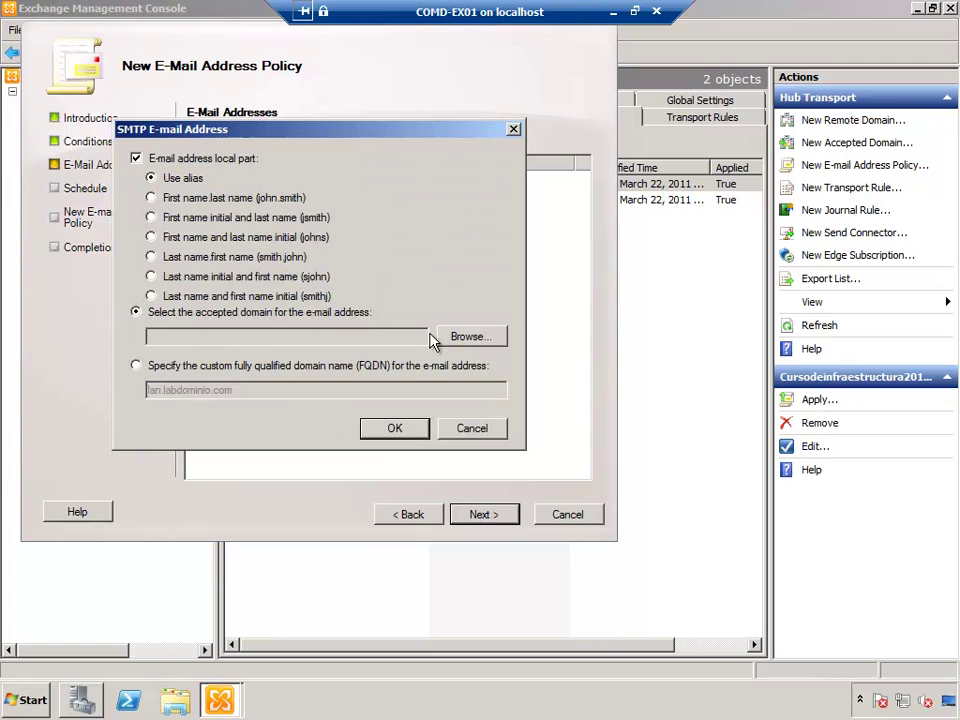
{"action": "left_click", "coordinate": [480, 336]}
{"action": "left_click", "coordinate": [125, 212]}
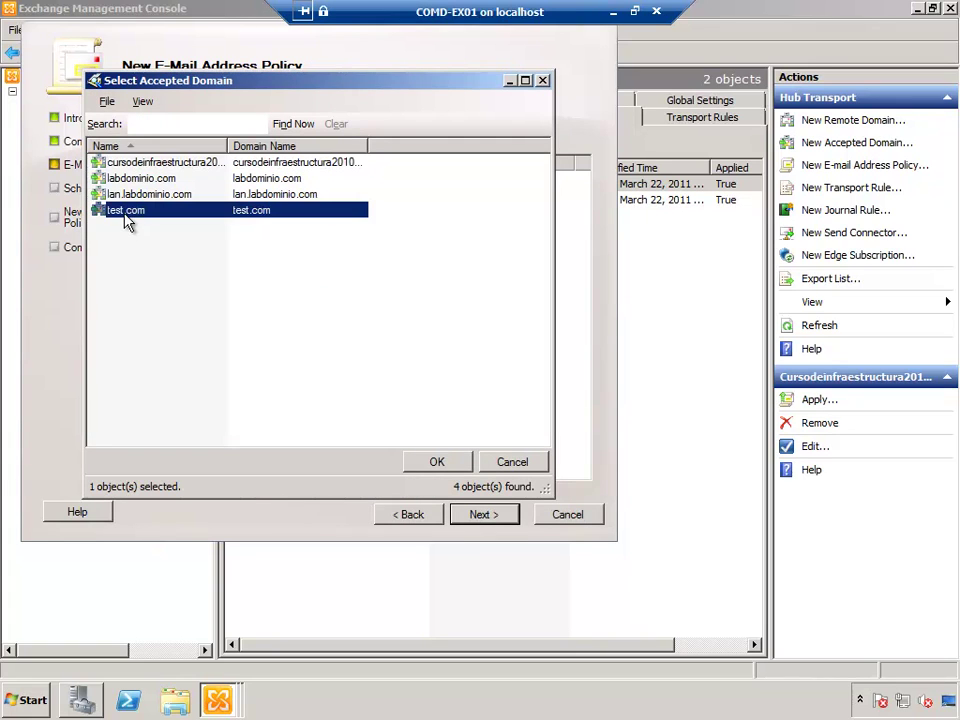
{"action": "left_click", "coordinate": [435, 461]}
{"action": "left_click", "coordinate": [394, 430]}
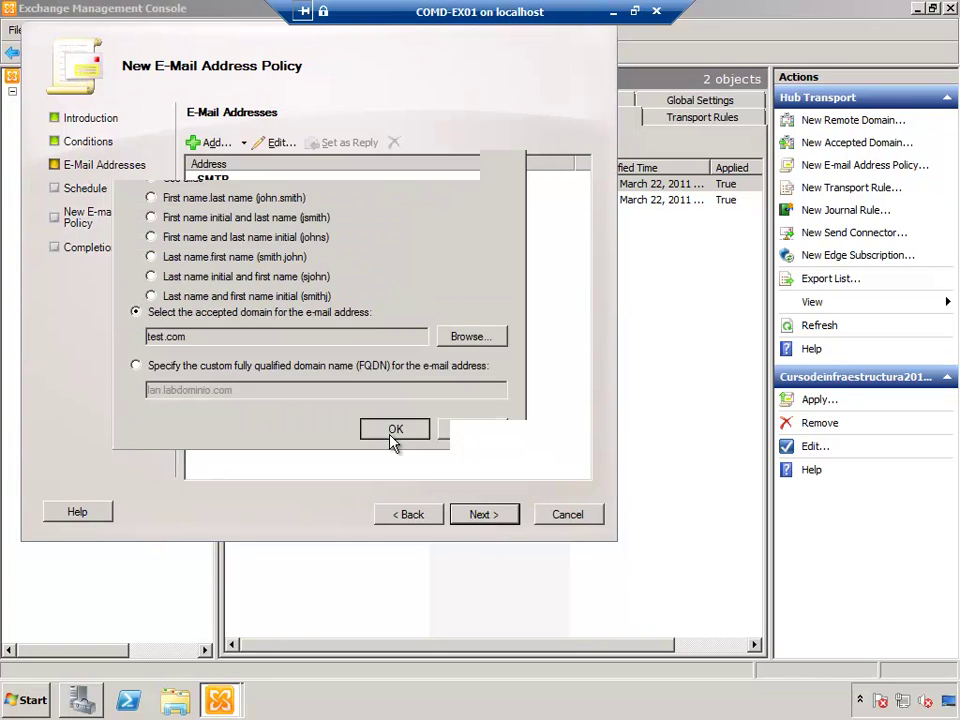
Schedule the test policy to apply immediately, create it and finish the wizard.
{"action": "left_click", "coordinate": [484, 516]}
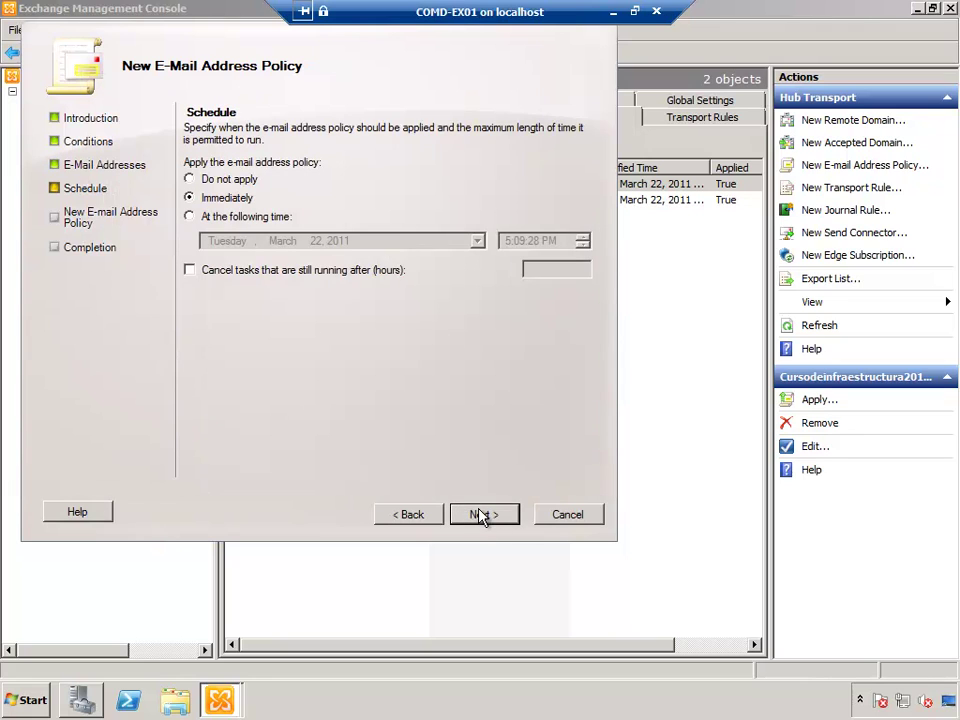
{"action": "left_click", "coordinate": [484, 516]}
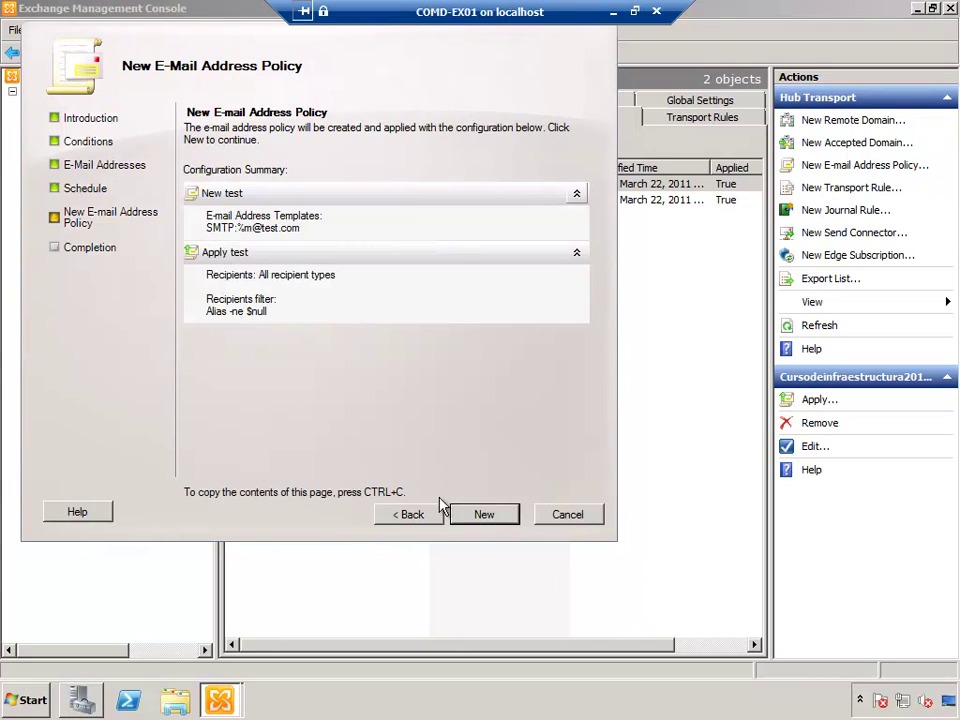
{"action": "left_click", "coordinate": [495, 516]}
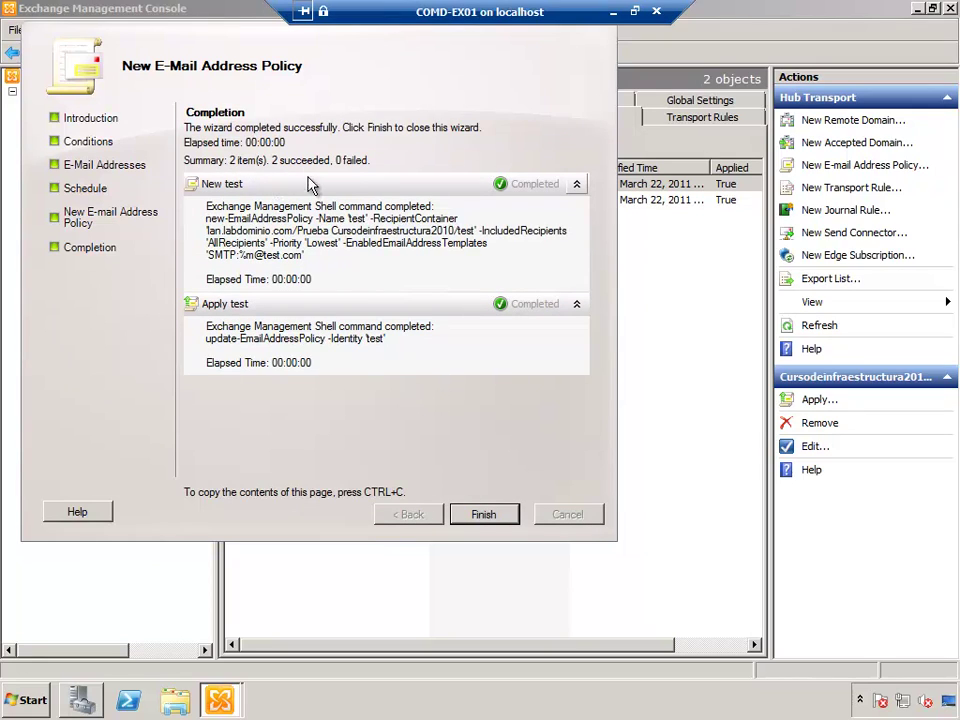
{"action": "left_click", "coordinate": [484, 515]}
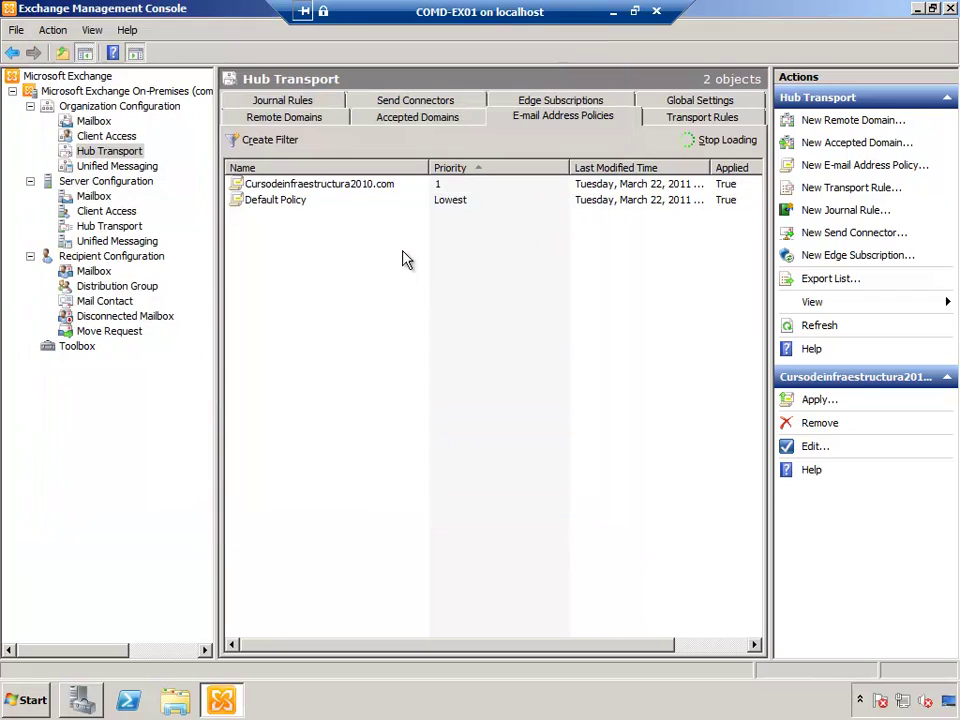
Refresh the recipient mailboxes, check the moved user's e-mail addresses, and close the mailbox properties without changes.
{"action": "left_click", "coordinate": [105, 274]}
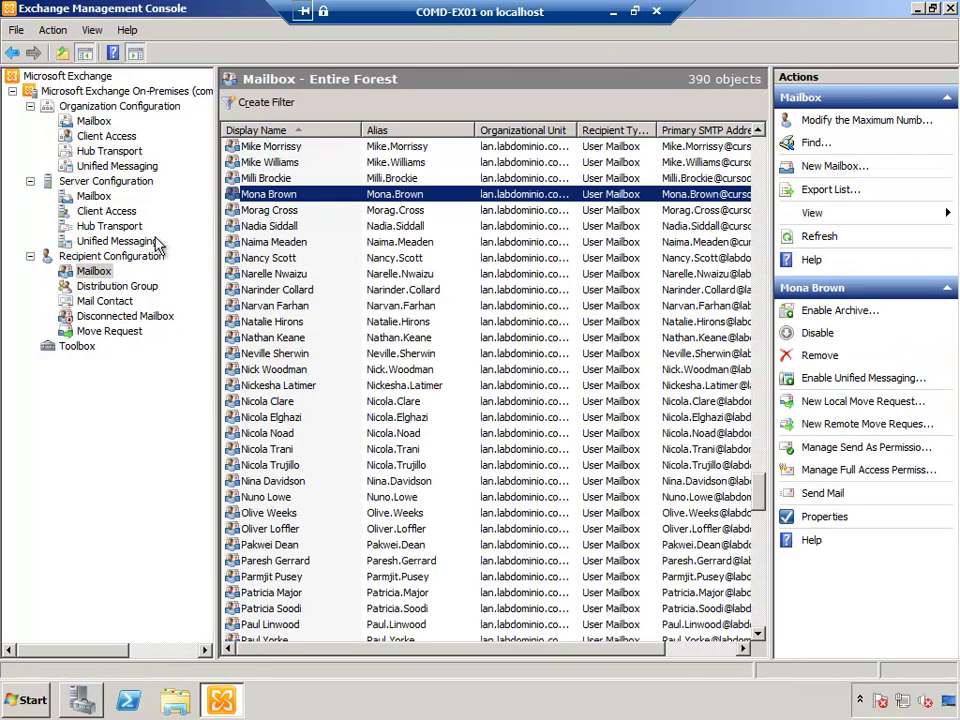
{"action": "left_click", "coordinate": [97, 273]}
{"action": "left_click", "coordinate": [97, 273]}
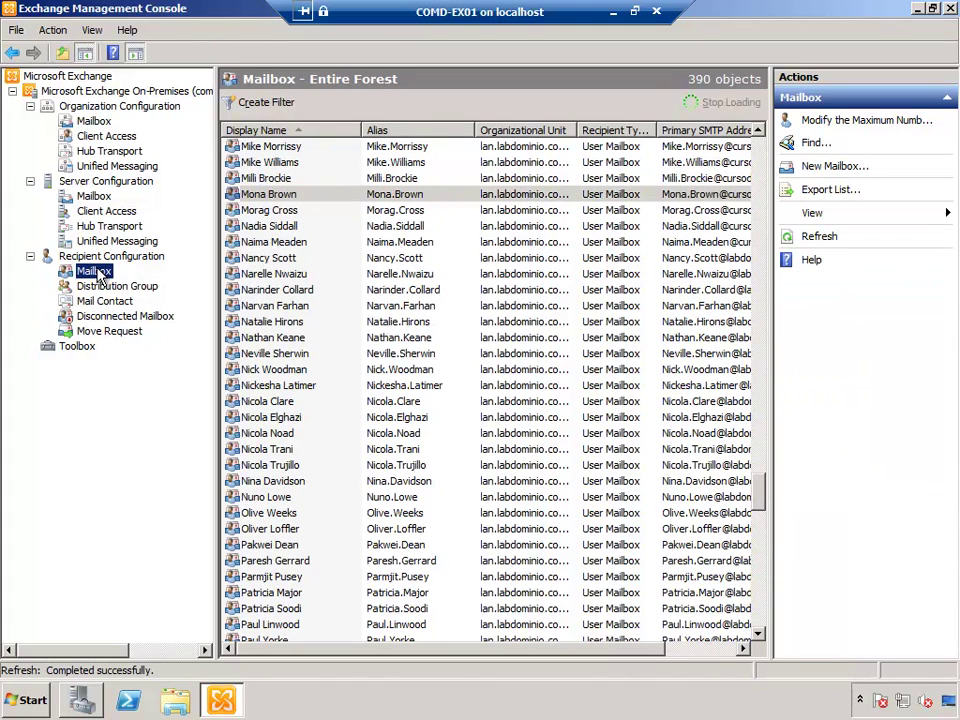
{"action": "left_click", "coordinate": [319, 197]}
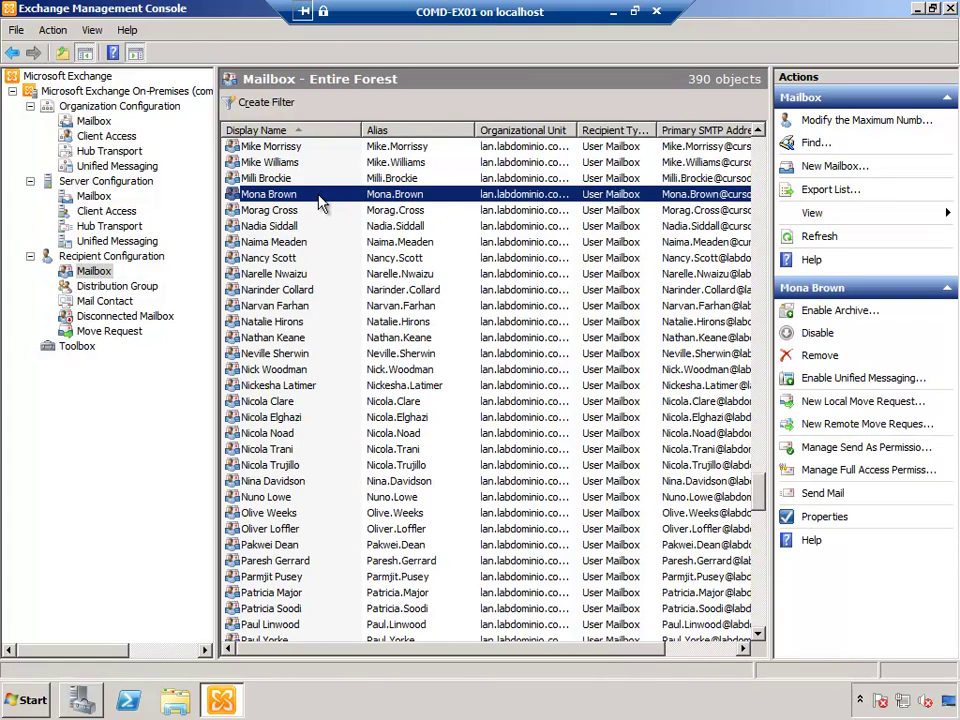
{"action": "double_click", "coordinate": [319, 198]}
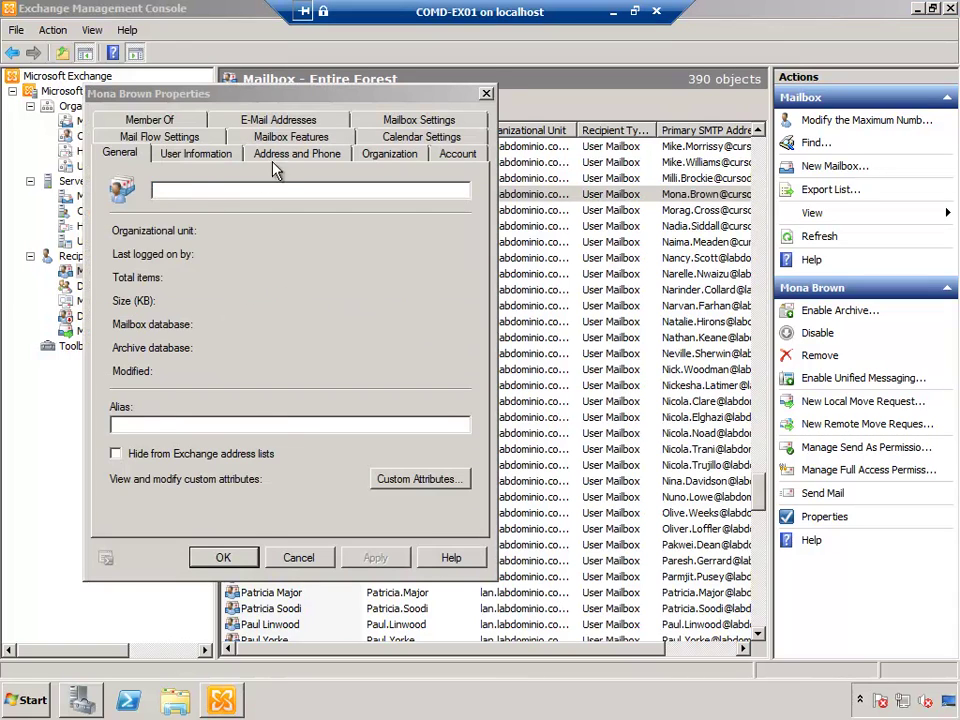
{"action": "left_click", "coordinate": [278, 119]}
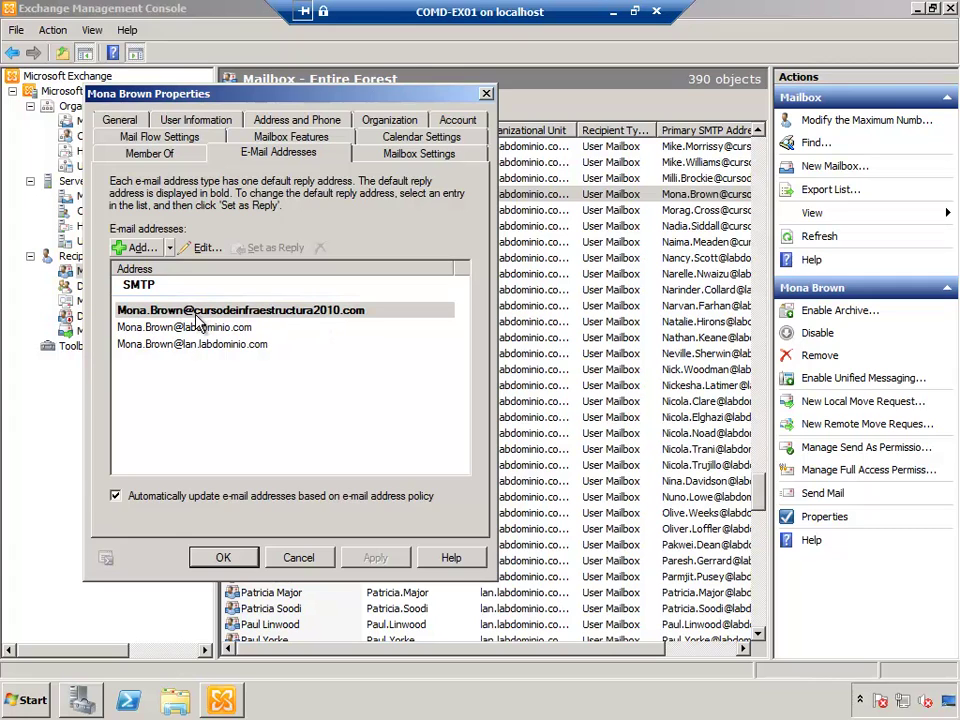
{"action": "left_click", "coordinate": [487, 96]}
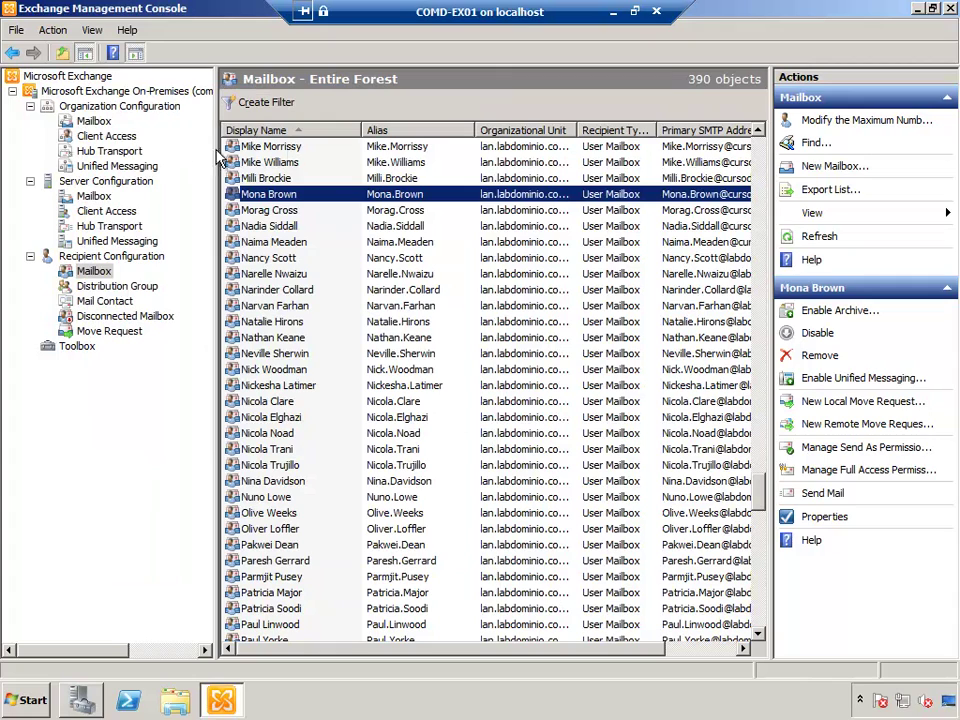
Return to the organization's Hub Transport e-mail address policies and set the test policy's priority to 1.
{"action": "left_click", "coordinate": [105, 151]}
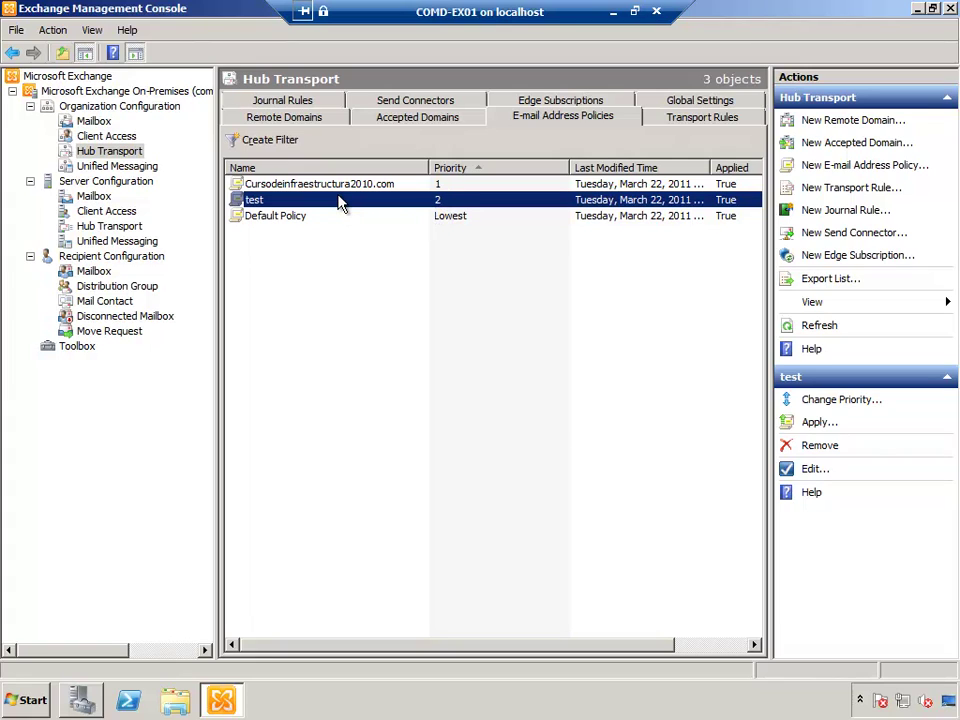
{"action": "left_click", "coordinate": [281, 184]}
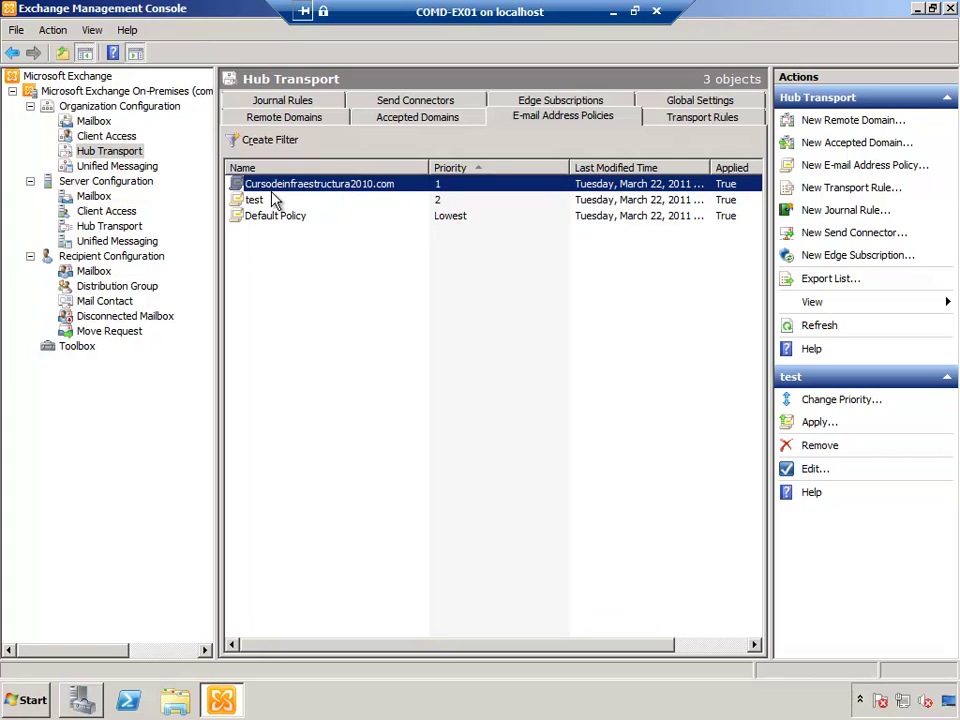
{"action": "right_click", "coordinate": [275, 204]}
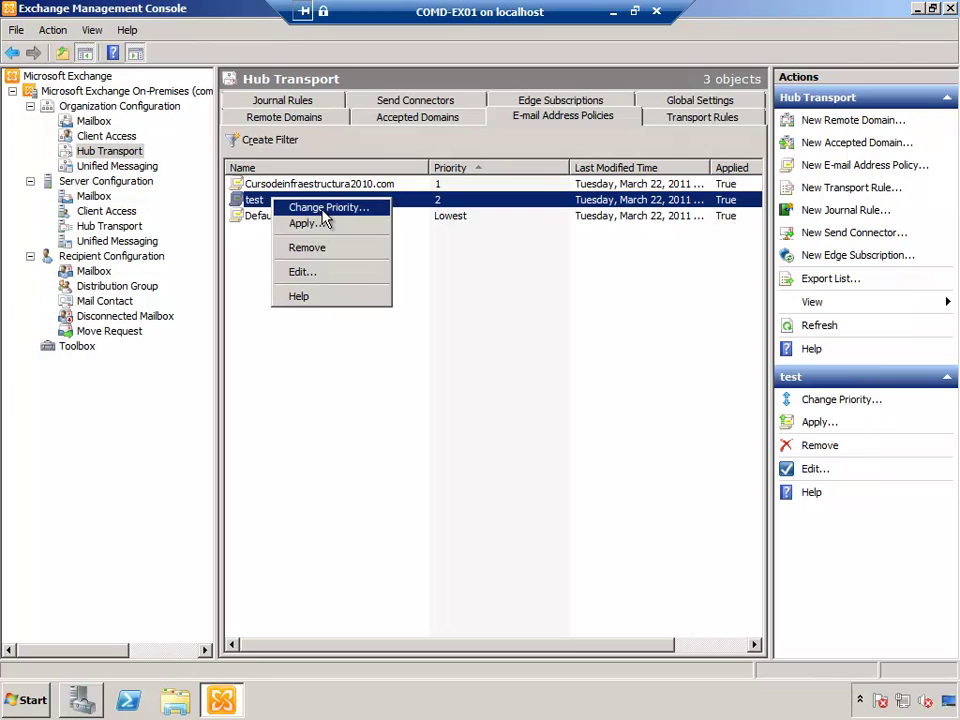
{"action": "left_click", "coordinate": [318, 208]}
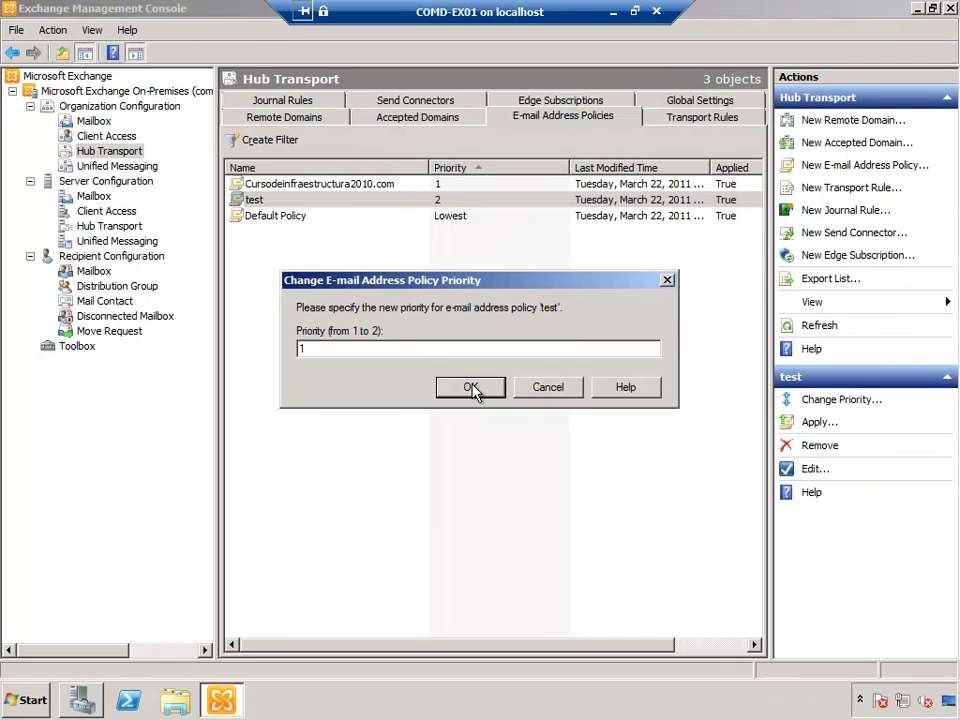
{"action": "left_click", "coordinate": [472, 388]}
Apply the test e-mail address policy immediately and finish the wizard.
{"action": "right_click", "coordinate": [340, 189]}
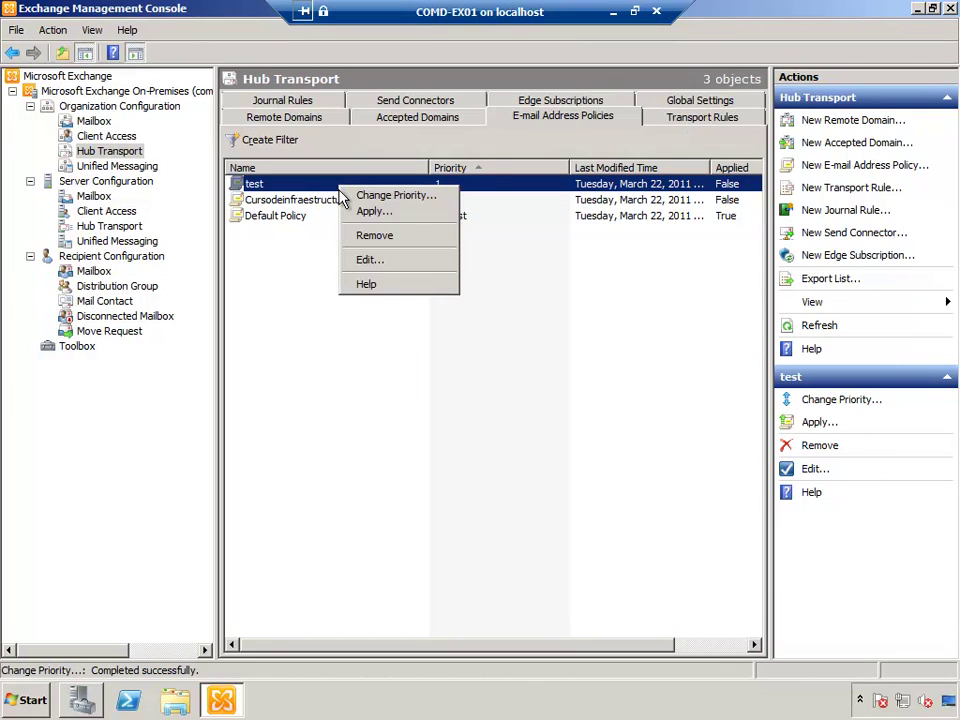
{"action": "left_click", "coordinate": [369, 212]}
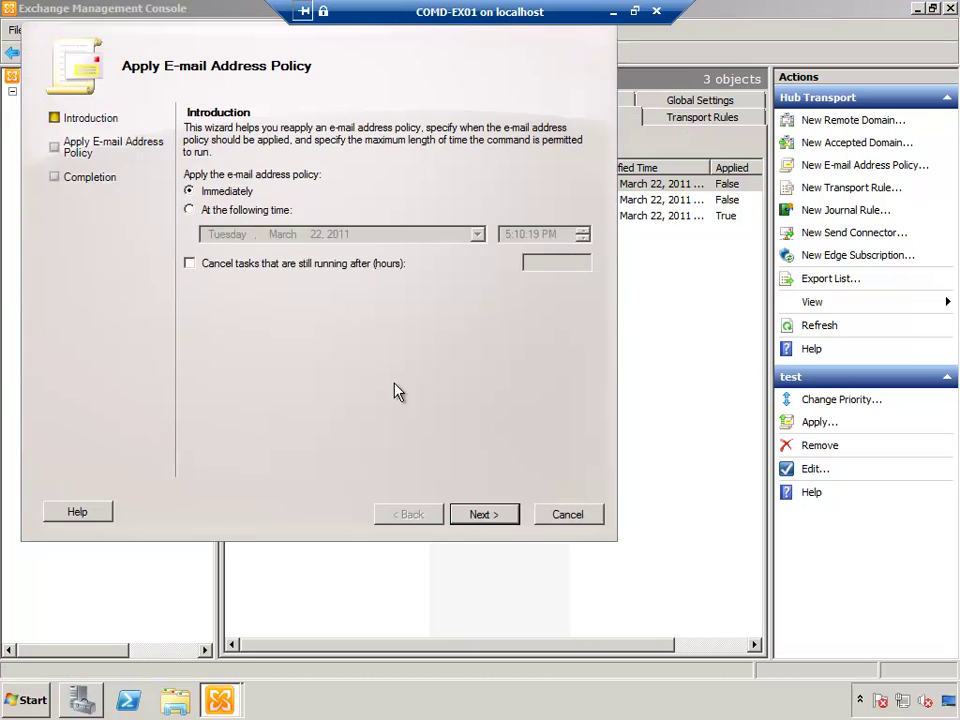
{"action": "left_click", "coordinate": [484, 514]}
{"action": "left_click", "coordinate": [485, 515]}
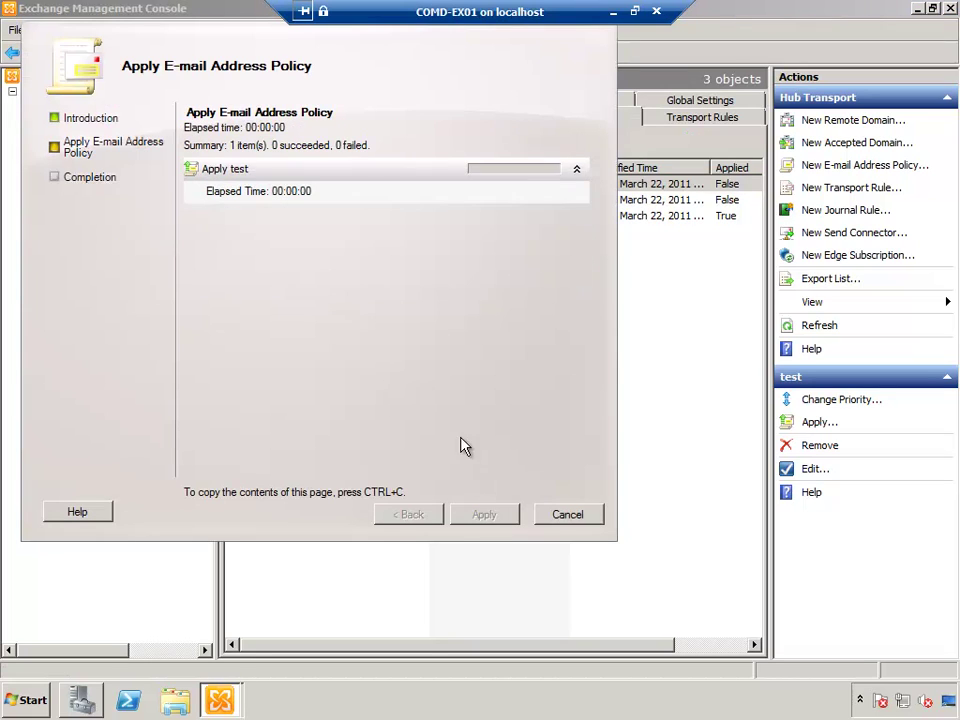
{"action": "left_click", "coordinate": [497, 517]}
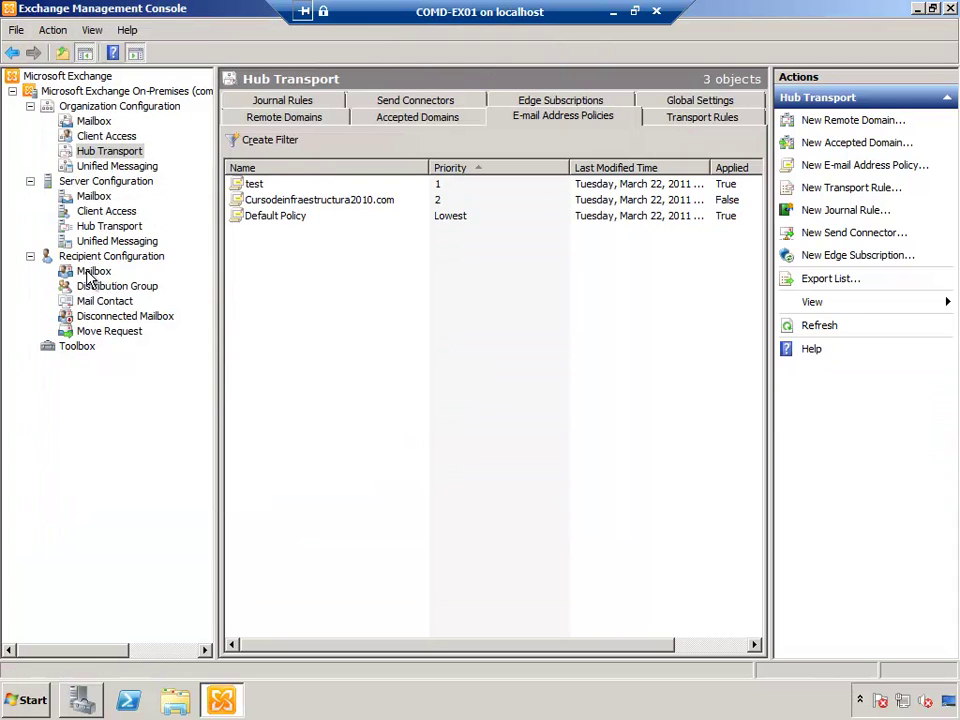
Refresh the recipient mailboxes and examine the moved user's e-mail addresses and default reply address under the reprioritized policy.
{"action": "left_click", "coordinate": [92, 271]}
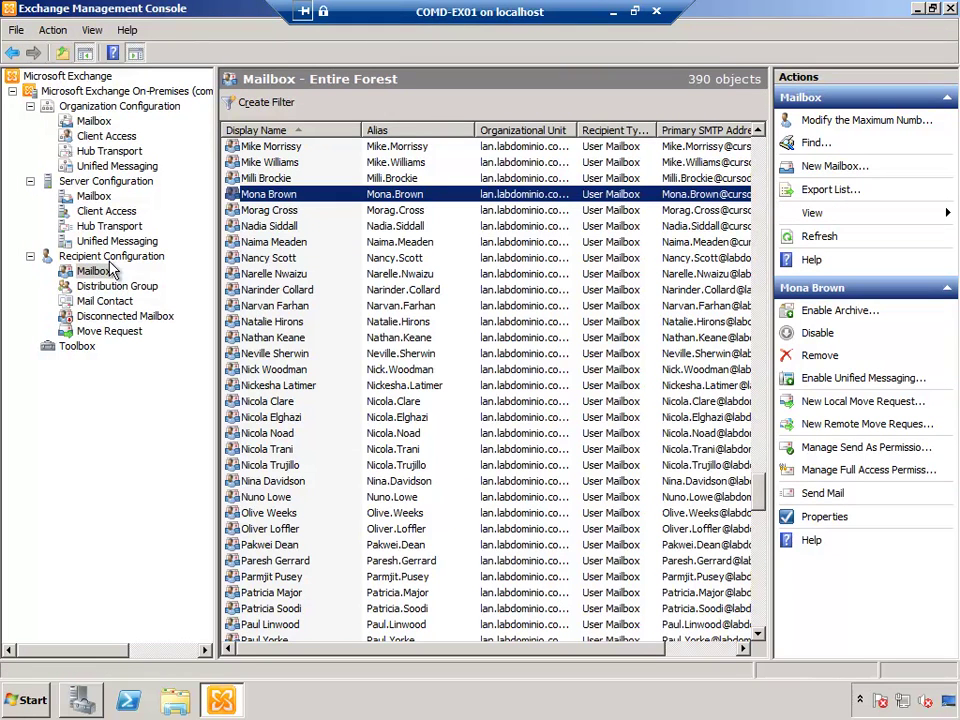
{"action": "left_click", "coordinate": [100, 273]}
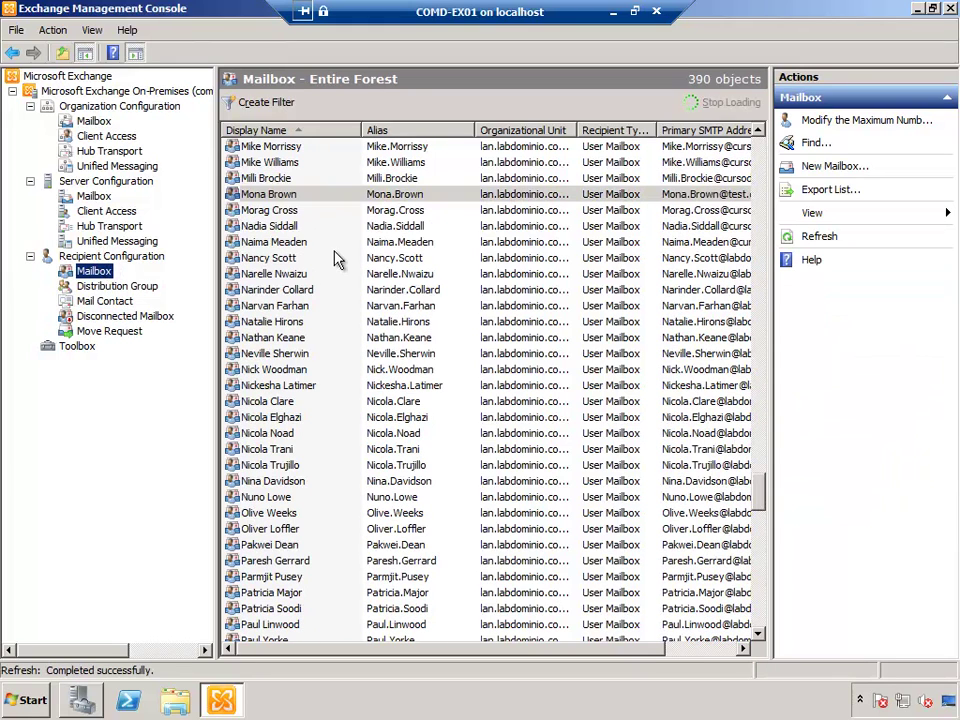
{"action": "left_click", "coordinate": [300, 194]}
{"action": "double_click", "coordinate": [268, 194]}
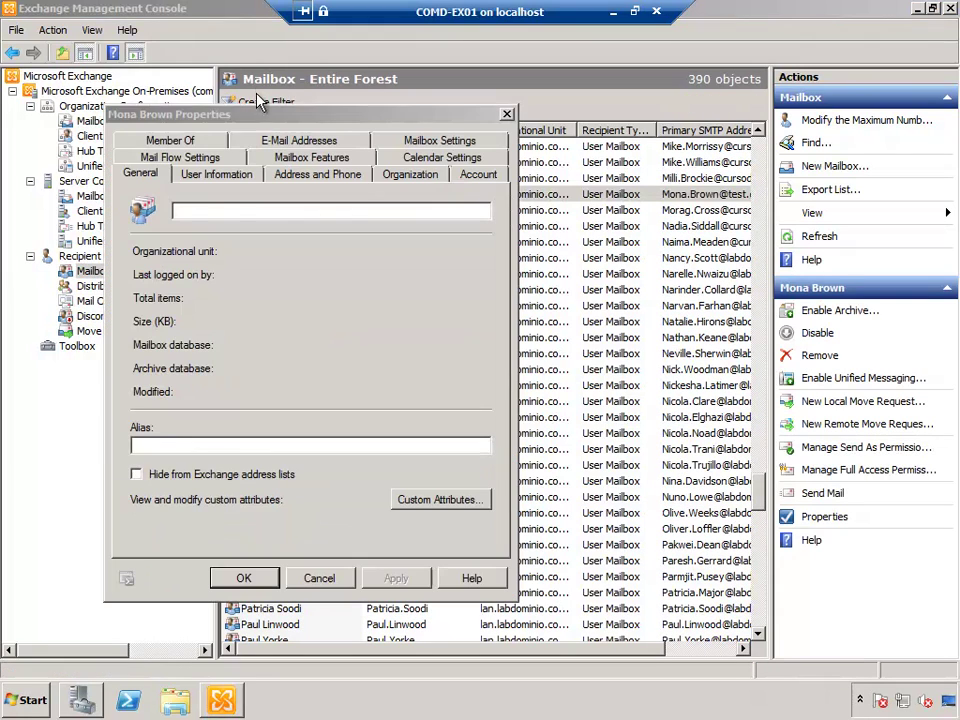
{"action": "left_click", "coordinate": [302, 142]}
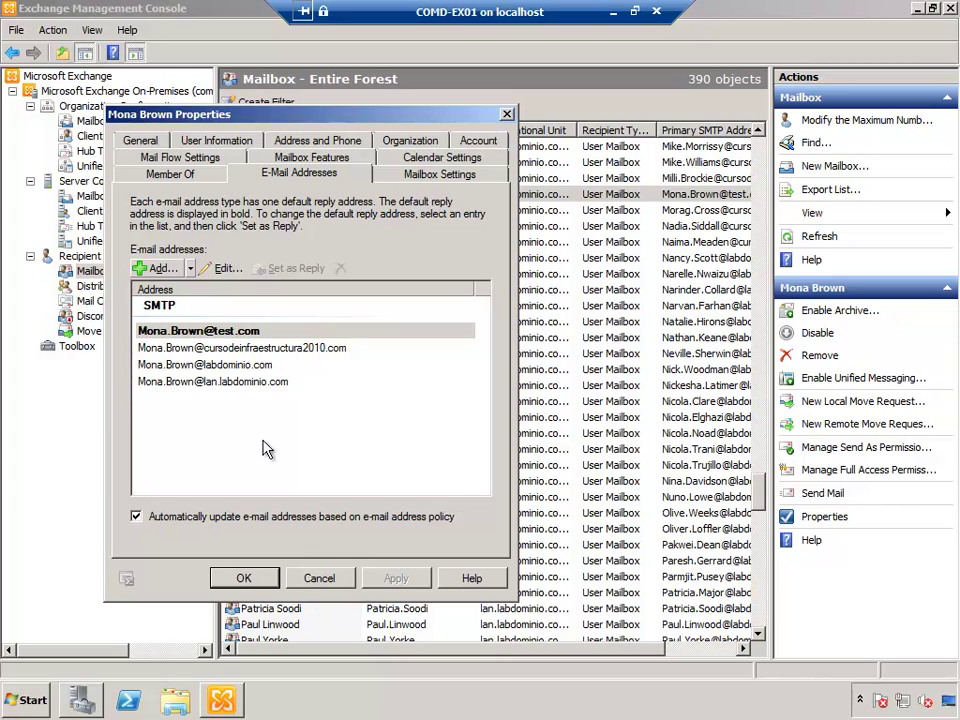
Check the moved user's default test.com reply address and close the mailbox properties without changes.
{"action": "left_click", "coordinate": [224, 331]}
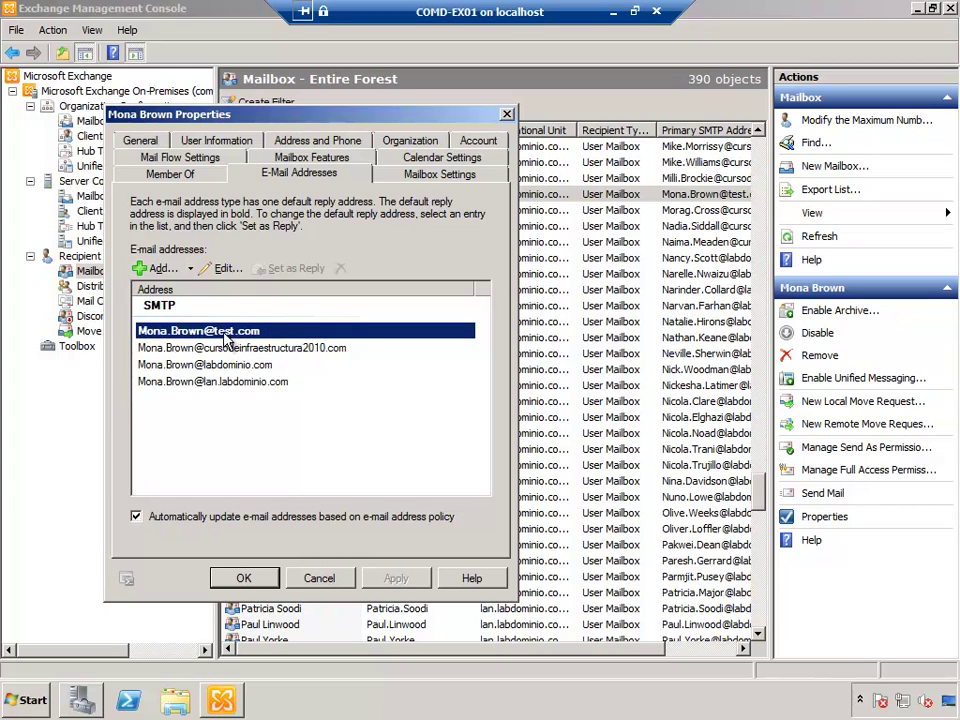
{"action": "left_click_drag", "start_coordinate": [326, 583], "coordinate": [310, 516]}
{"action": "key", "text": "Escape"}
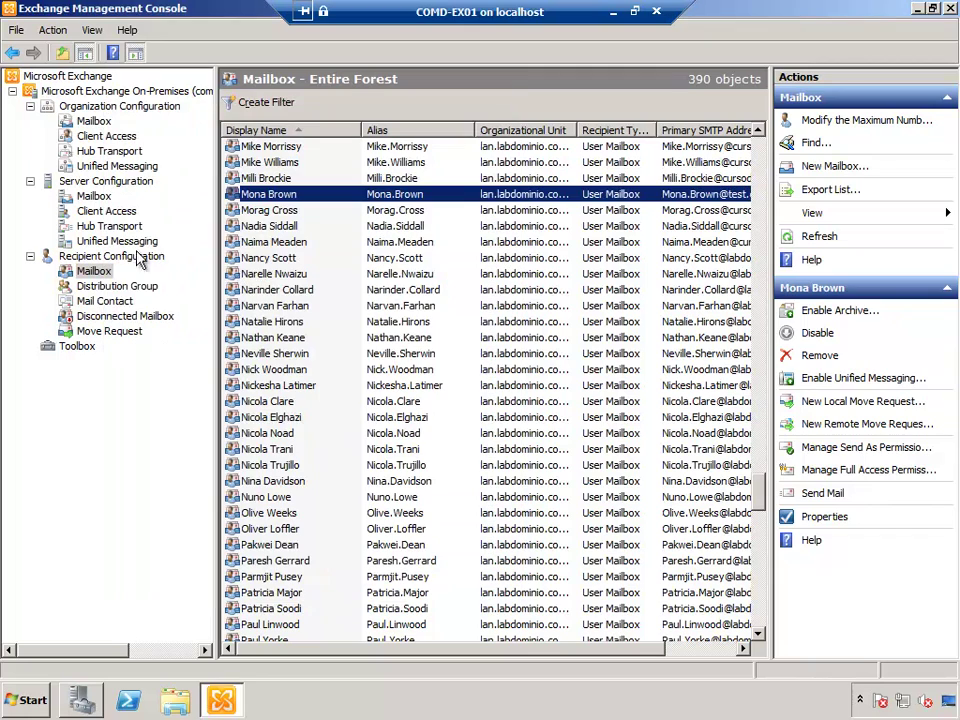
Remove the test e-mail address policy from the organization's Hub Transport configuration.
{"action": "left_click", "coordinate": [112, 151]}
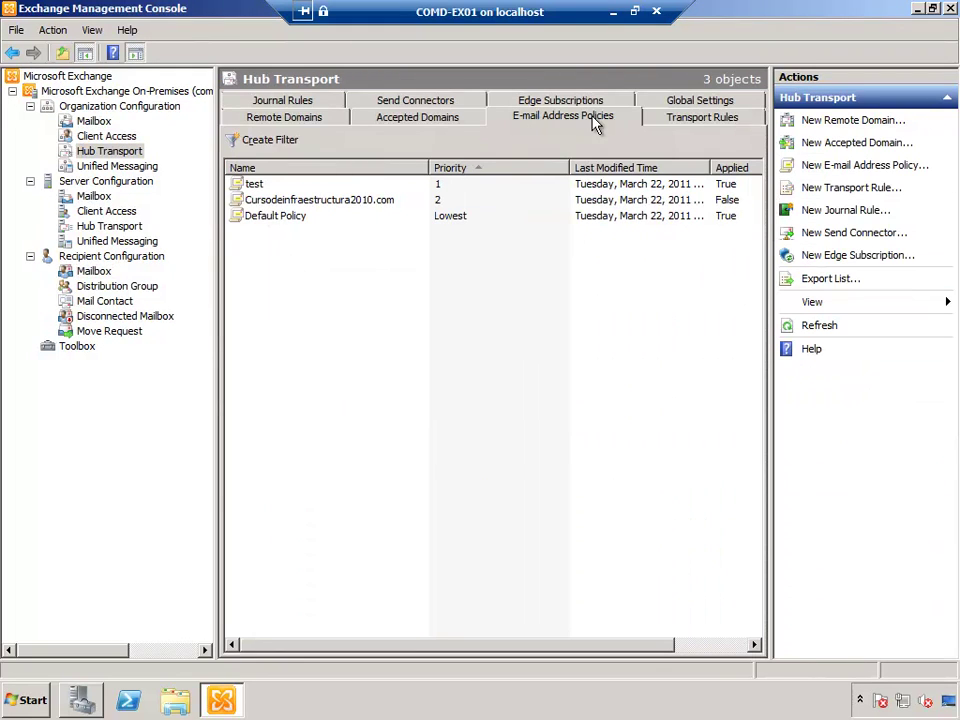
{"action": "left_click", "coordinate": [311, 200]}
{"action": "left_click", "coordinate": [251, 184]}
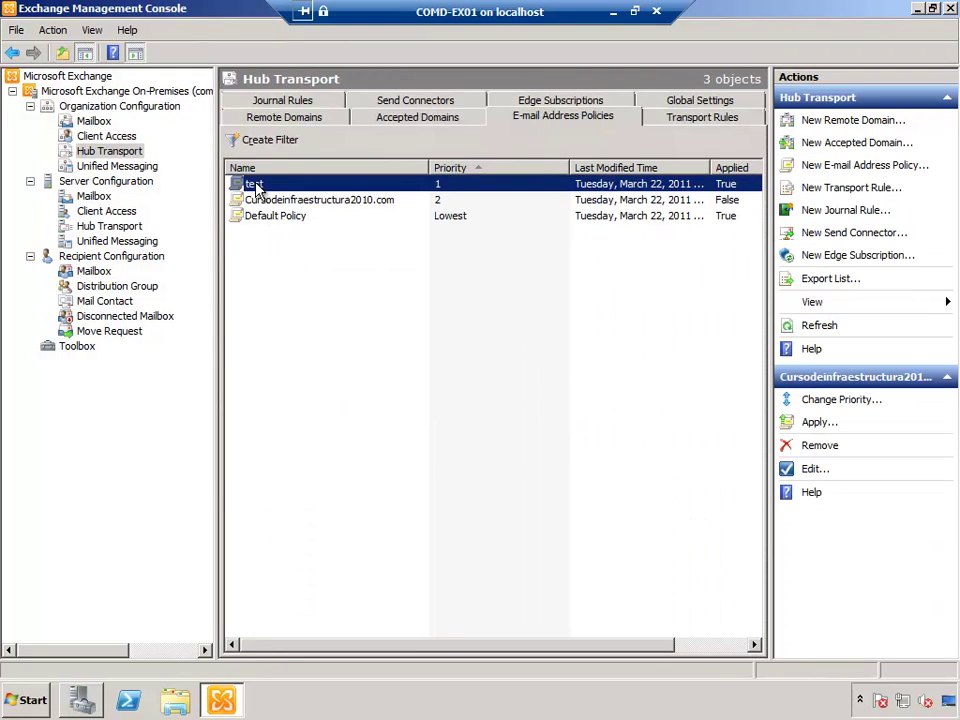
{"action": "right_click", "coordinate": [255, 186]}
{"action": "left_click", "coordinate": [296, 234]}
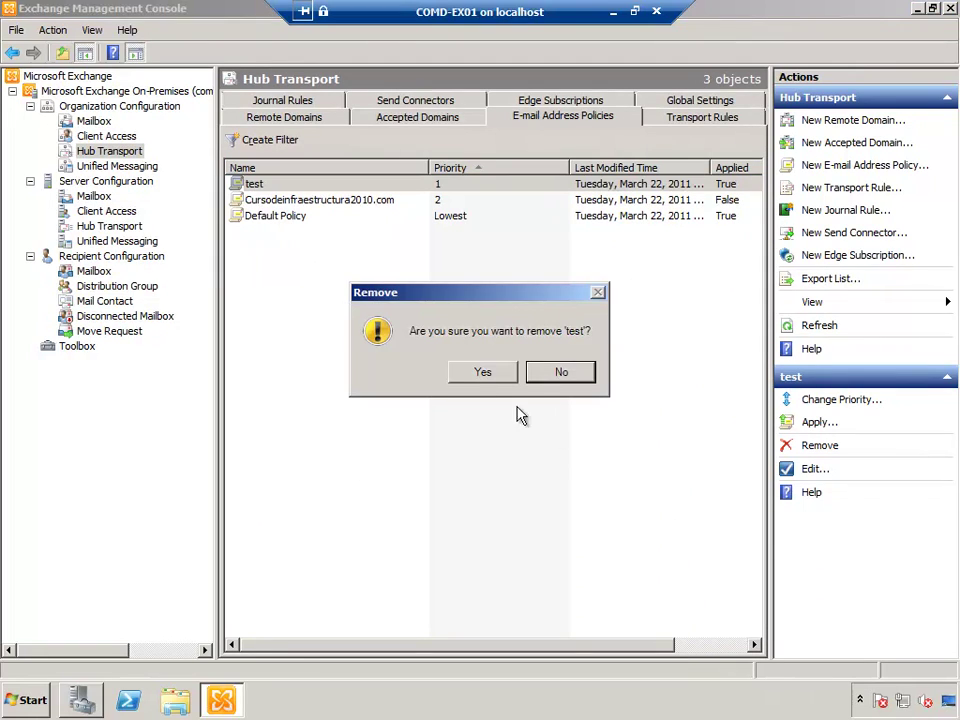
{"action": "left_click", "coordinate": [476, 376]}
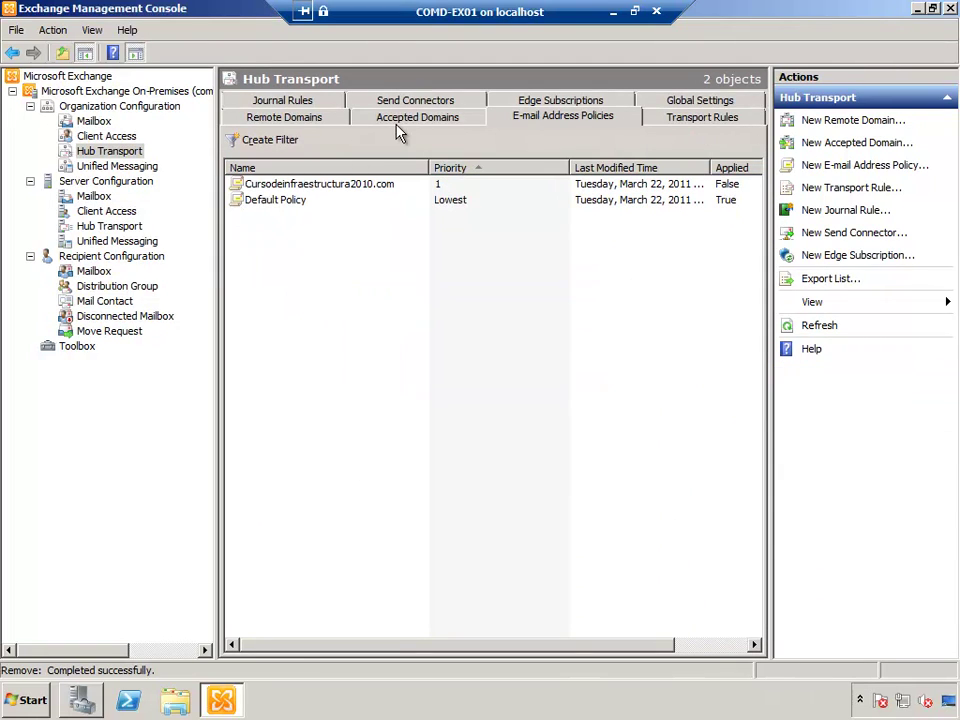
Remove test.com from the organization's accepted domains.
{"action": "left_click", "coordinate": [410, 120]}
{"action": "left_click", "coordinate": [297, 234]}
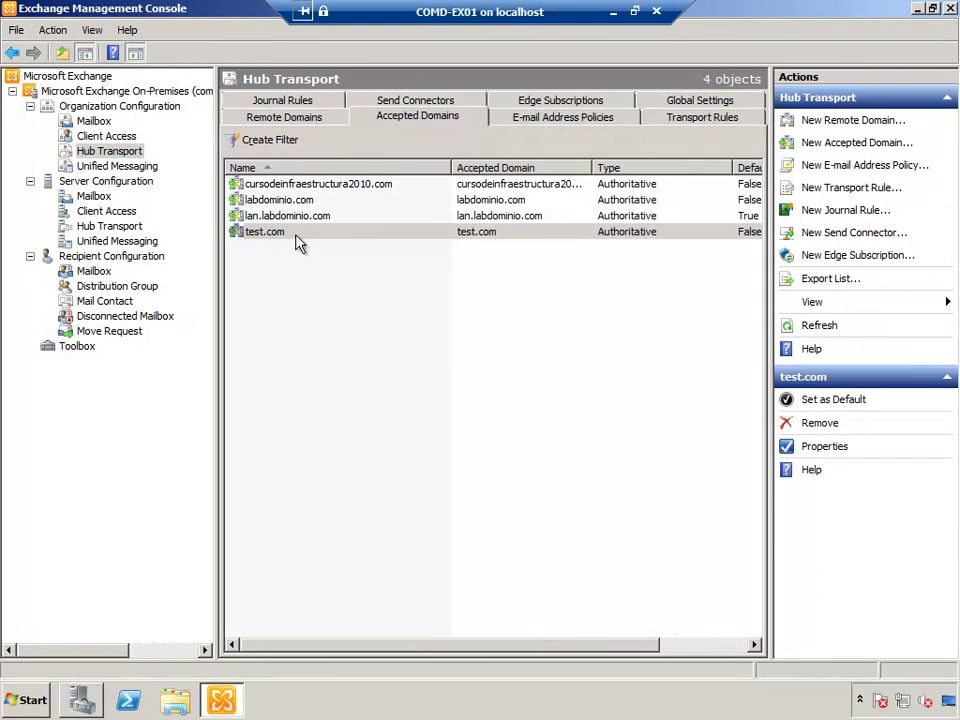
{"action": "right_click", "coordinate": [297, 236]}
{"action": "left_click", "coordinate": [345, 264]}
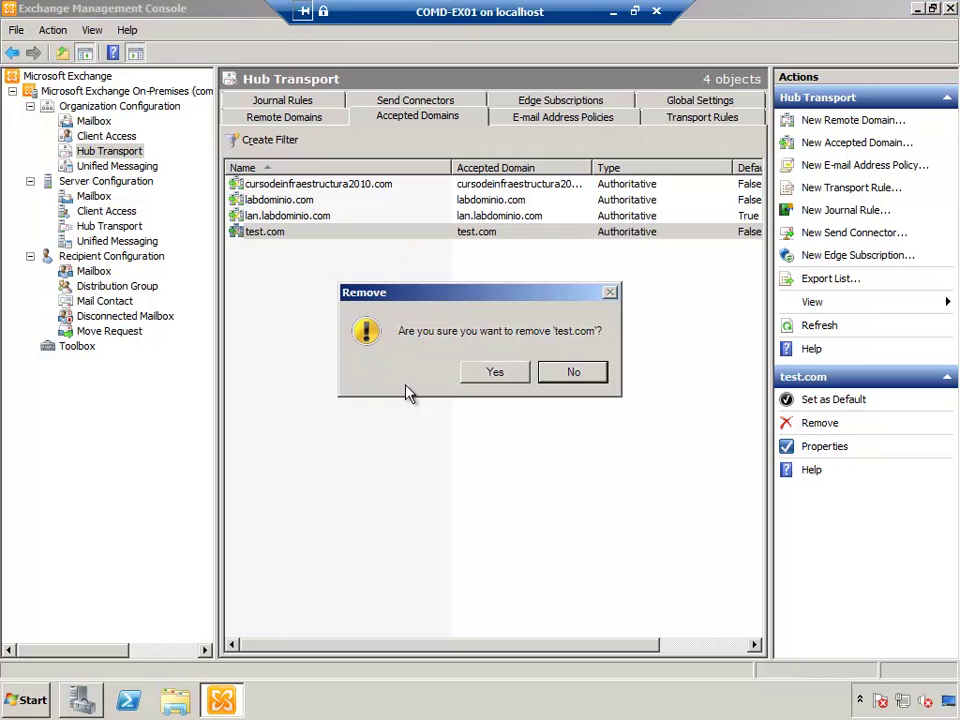
{"action": "left_click", "coordinate": [476, 372]}
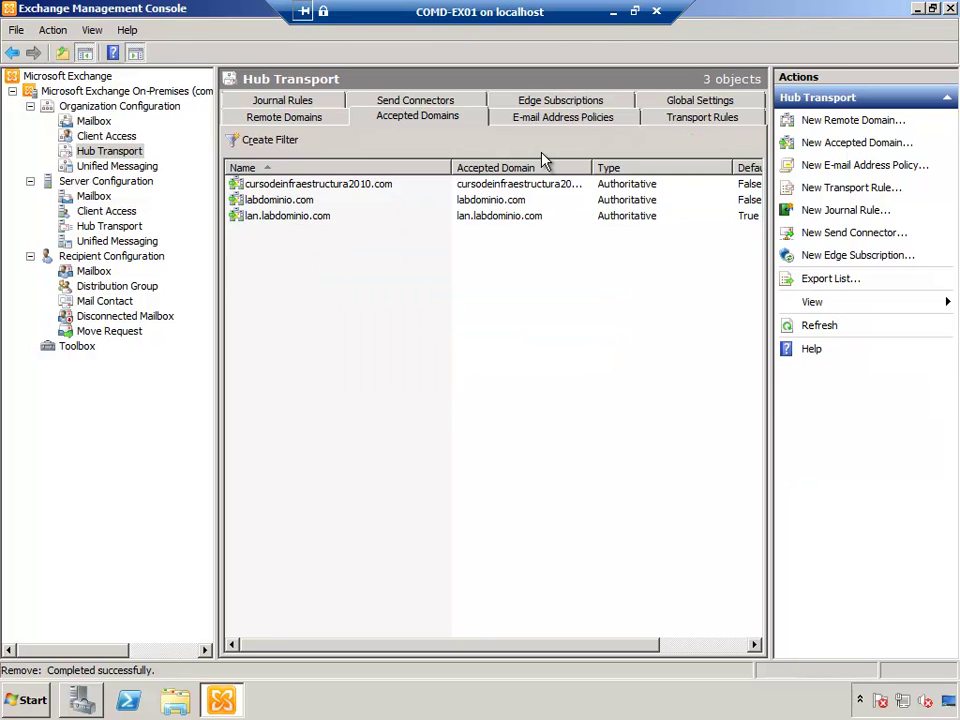
Switch to the COMD-DC01 virtual machine and move the user from the test organizational unit to Prueba Cursodeinfraestructura2010.
{"action": "left_click", "coordinate": [613, 13]}
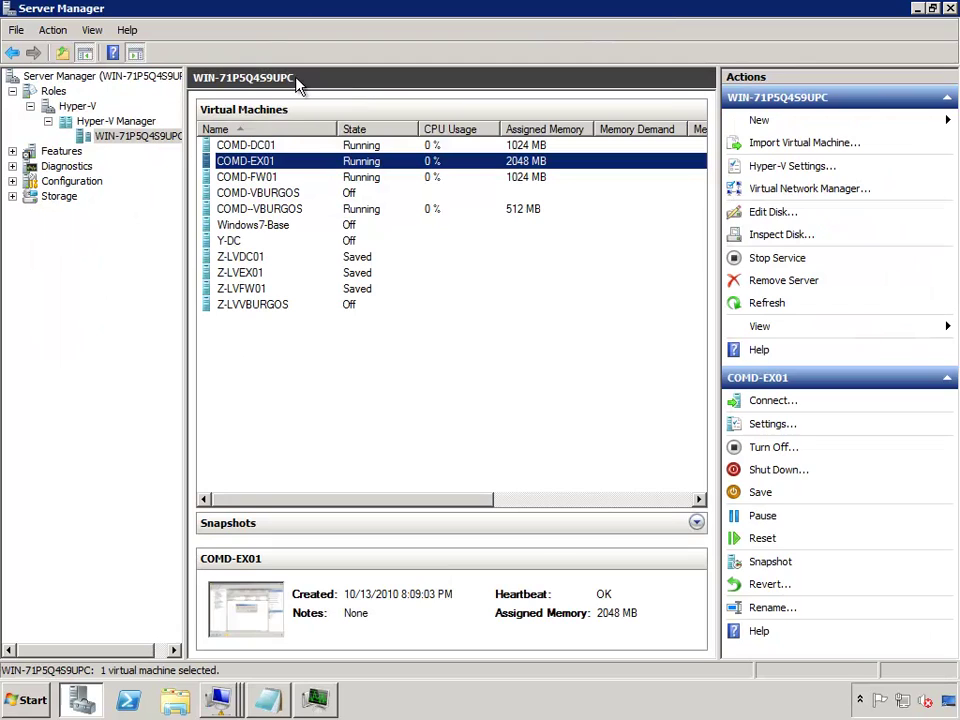
{"action": "double_click", "coordinate": [253, 148]}
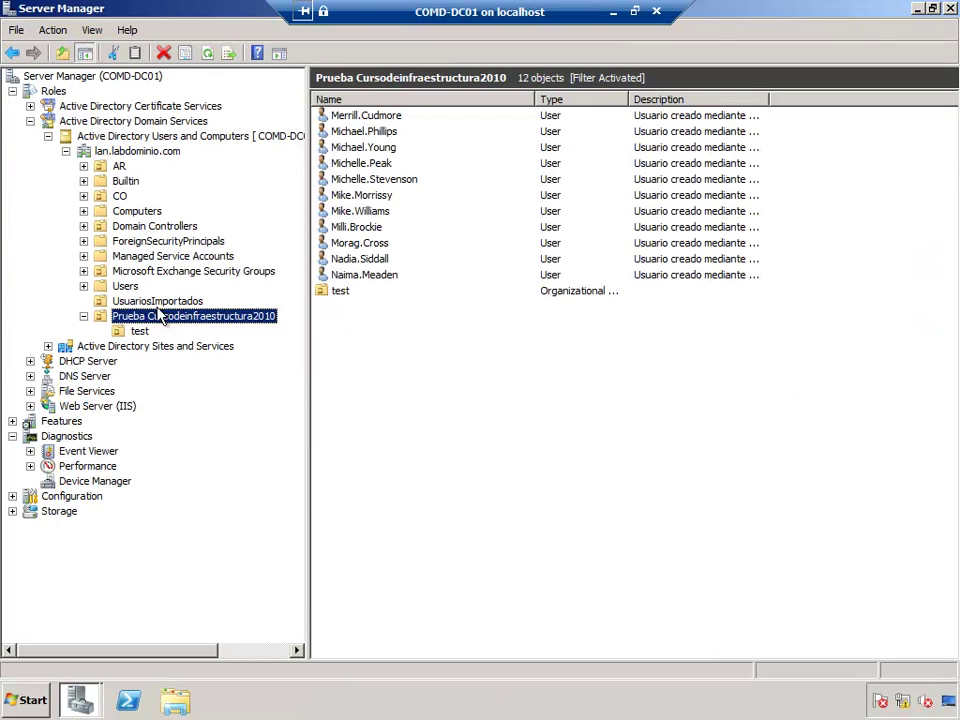
{"action": "left_click_drag", "start_coordinate": [139, 331], "coordinate": [160, 320]}
{"action": "left_click", "coordinate": [414, 398]}
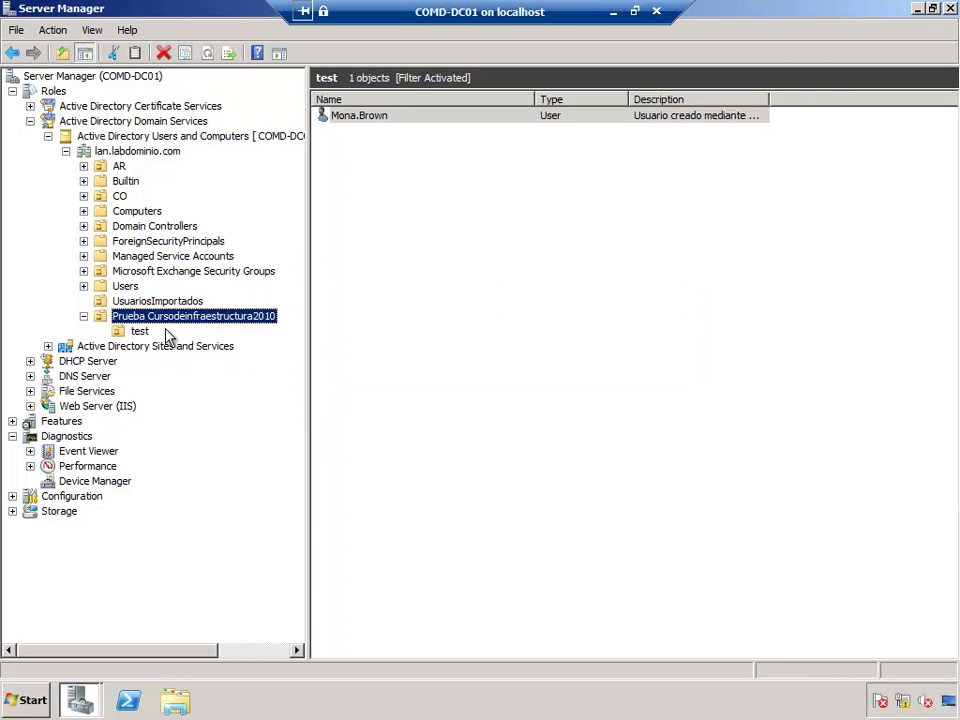
Check the contents of the test organizational unit and delete it from Prueba Cursodeinfraestructura2010.
{"action": "left_click", "coordinate": [139, 333]}
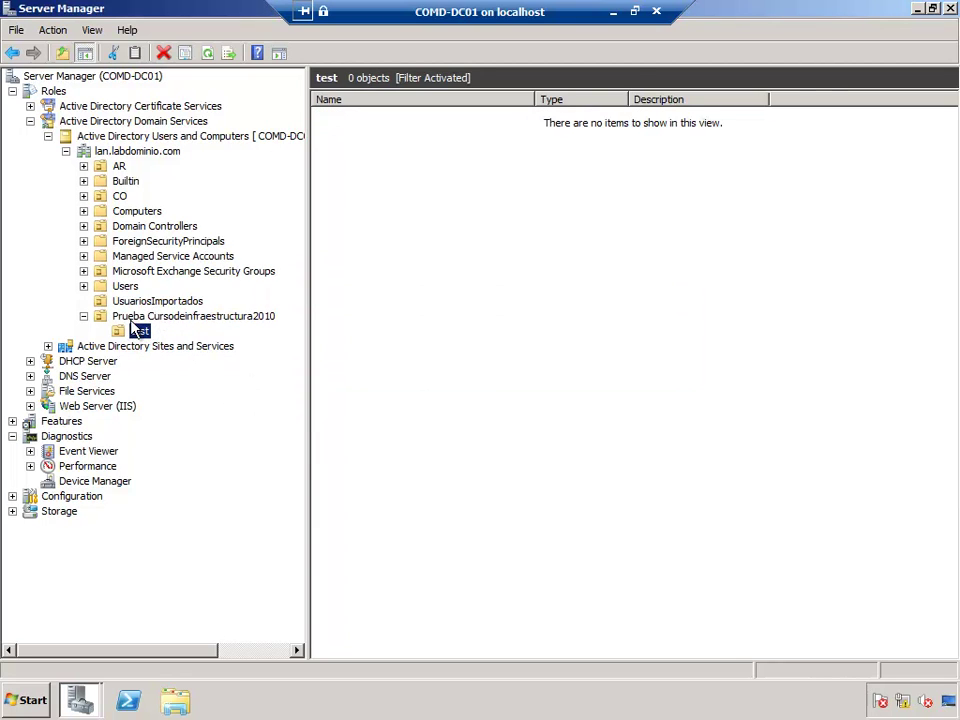
{"action": "left_click", "coordinate": [155, 316]}
{"action": "right_click", "coordinate": [330, 117]}
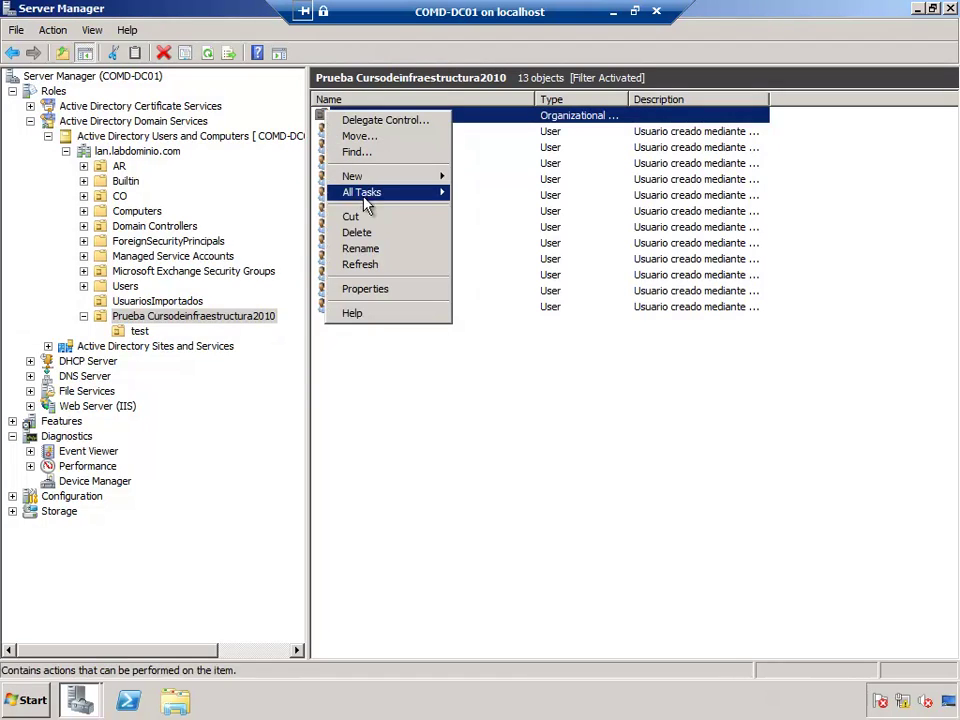
{"action": "left_click", "coordinate": [381, 232]}
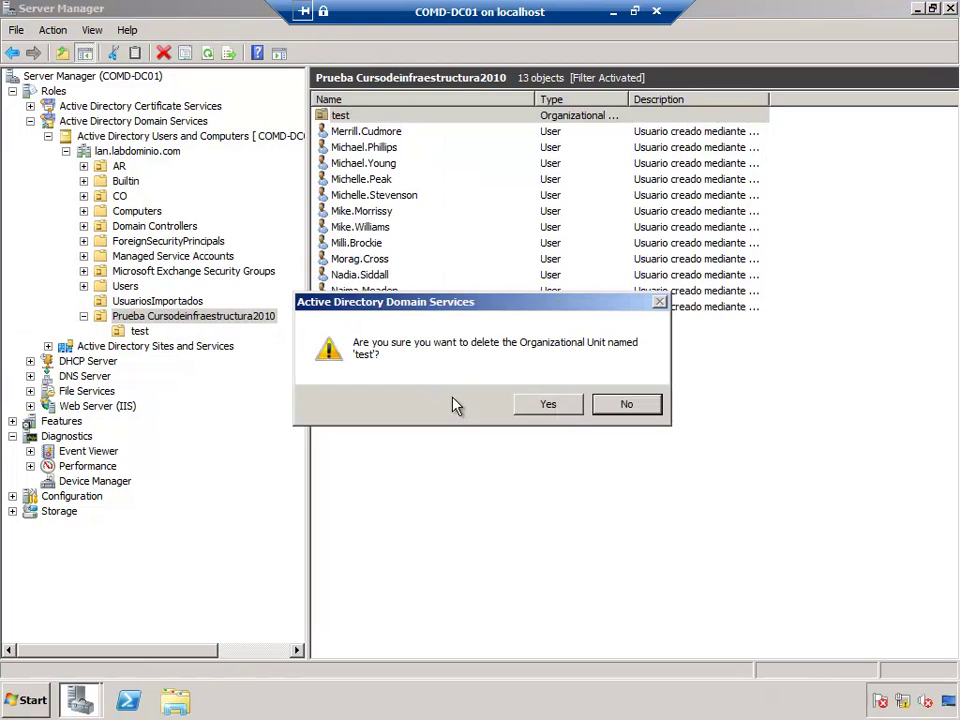
{"action": "left_click", "coordinate": [545, 403]}
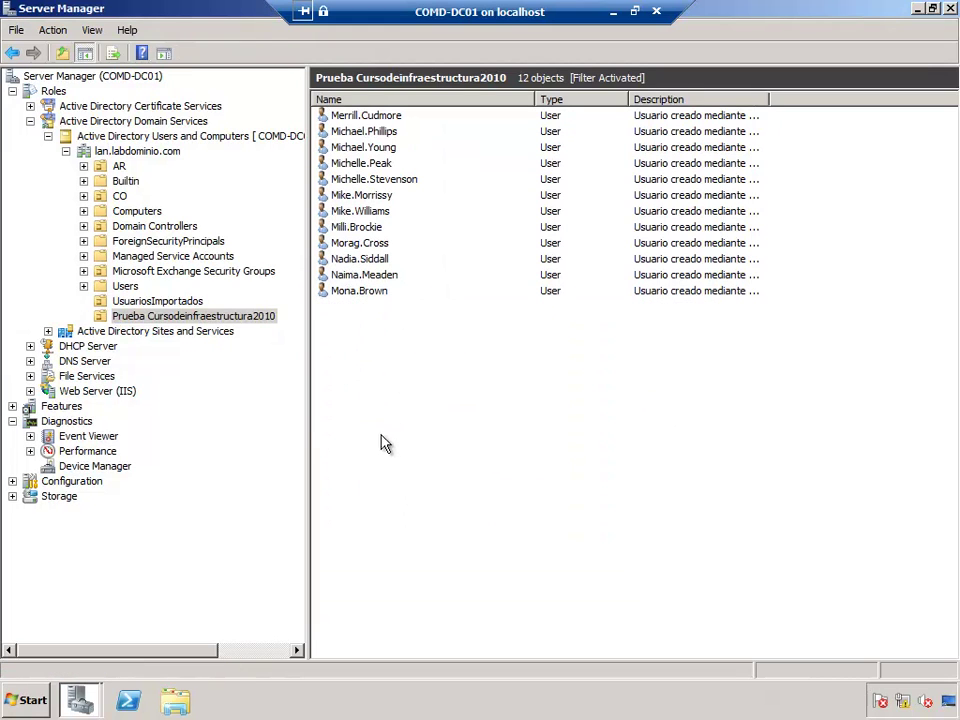
Return to the COMD-EX01 virtual machine and apply the Cursodeinfraestructura2010.com e-mail address policy immediately.
{"action": "left_click", "coordinate": [613, 11]}
{"action": "double_click", "coordinate": [266, 161]}
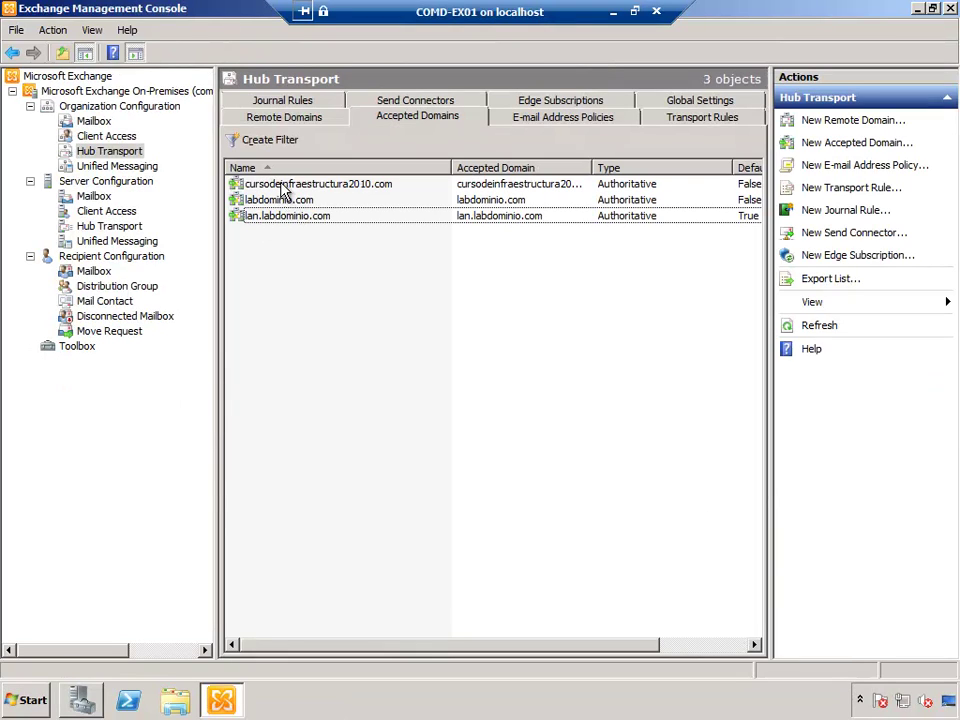
{"action": "left_click", "coordinate": [533, 119]}
{"action": "left_click", "coordinate": [322, 185]}
{"action": "right_click", "coordinate": [318, 183]}
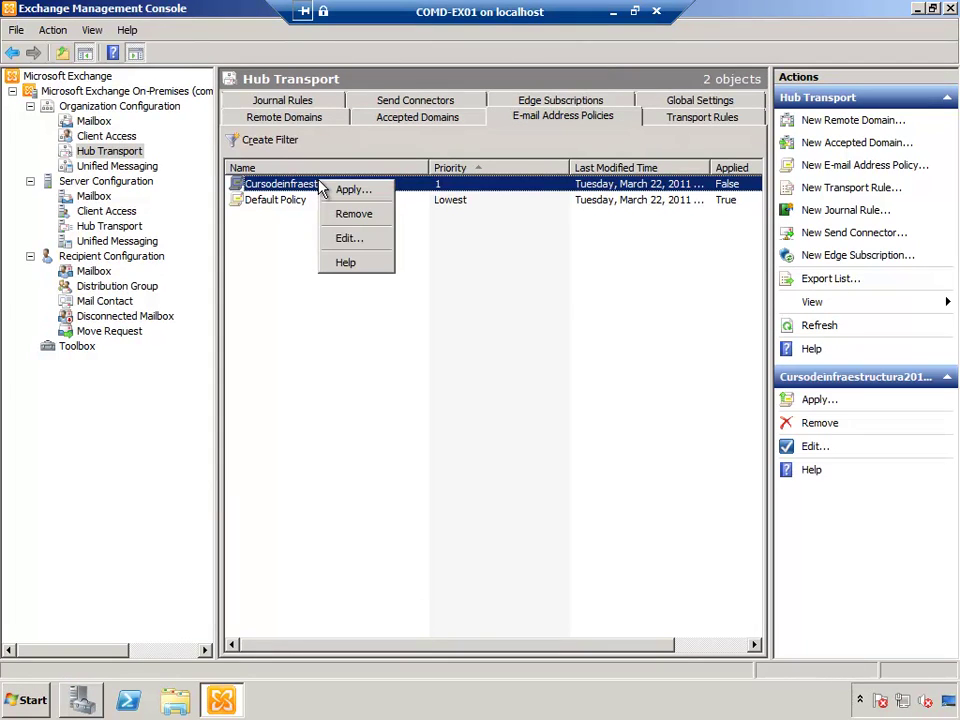
{"action": "left_click", "coordinate": [353, 190]}
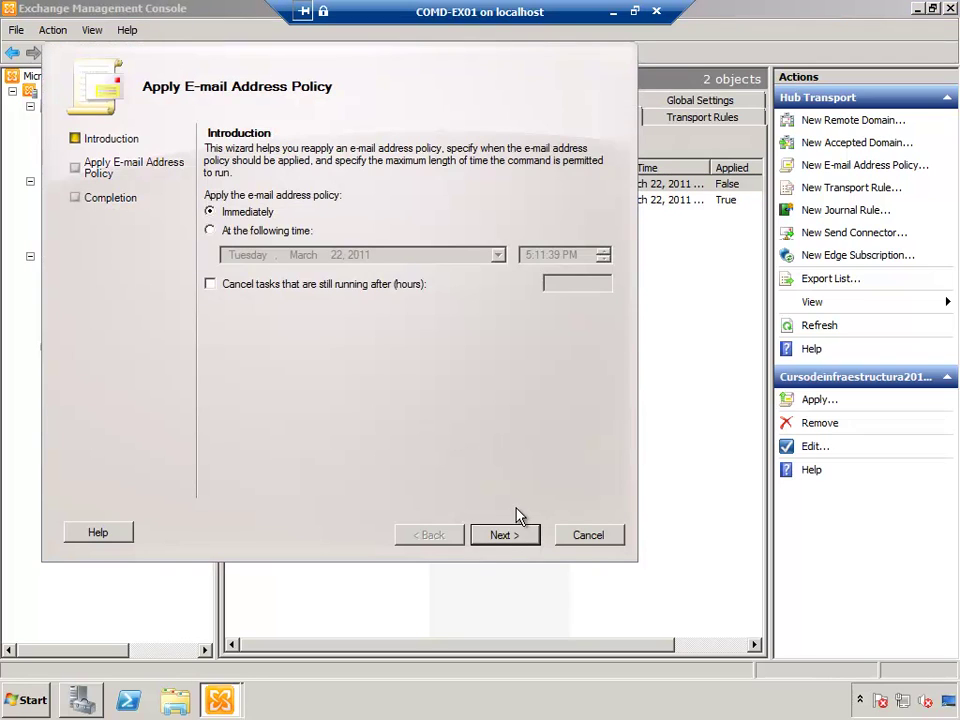
{"action": "left_click", "coordinate": [503, 540]}
{"action": "left_click", "coordinate": [507, 540]}
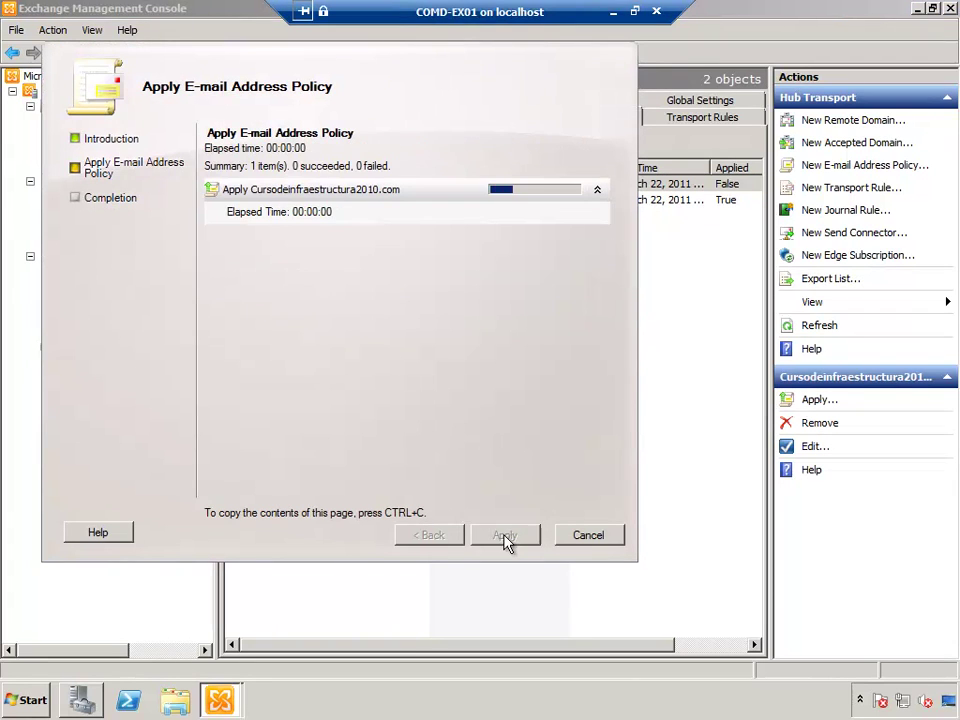
{"action": "left_click", "coordinate": [504, 536]}
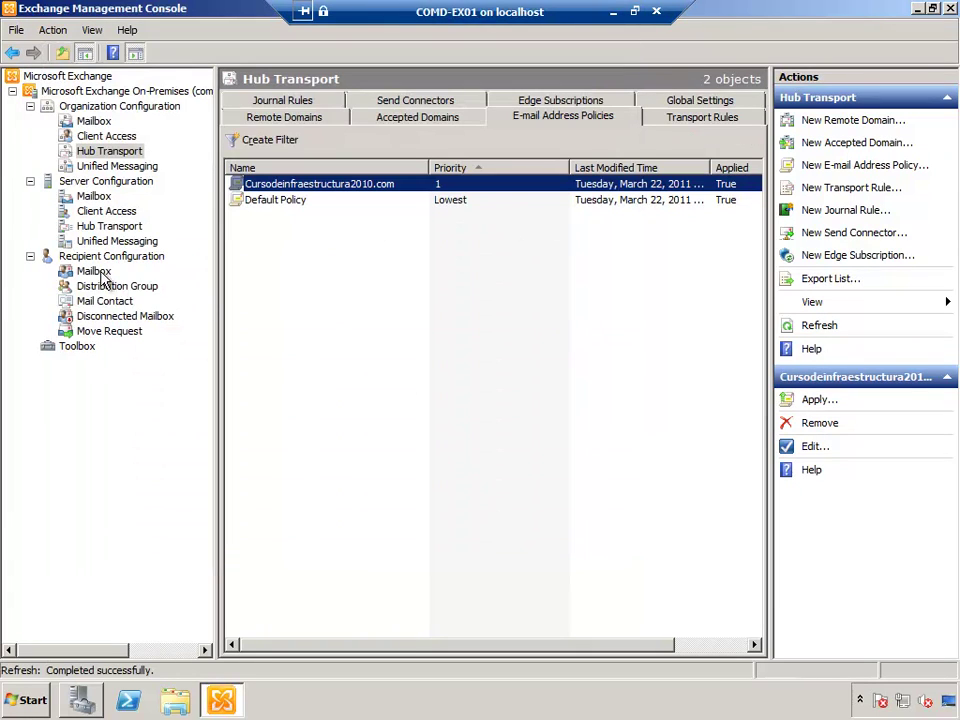
Refresh the recipient mailboxes, check the moved user's e-mail addresses and default reply address, and close the mailbox properties without changes.
{"action": "left_click", "coordinate": [100, 272]}
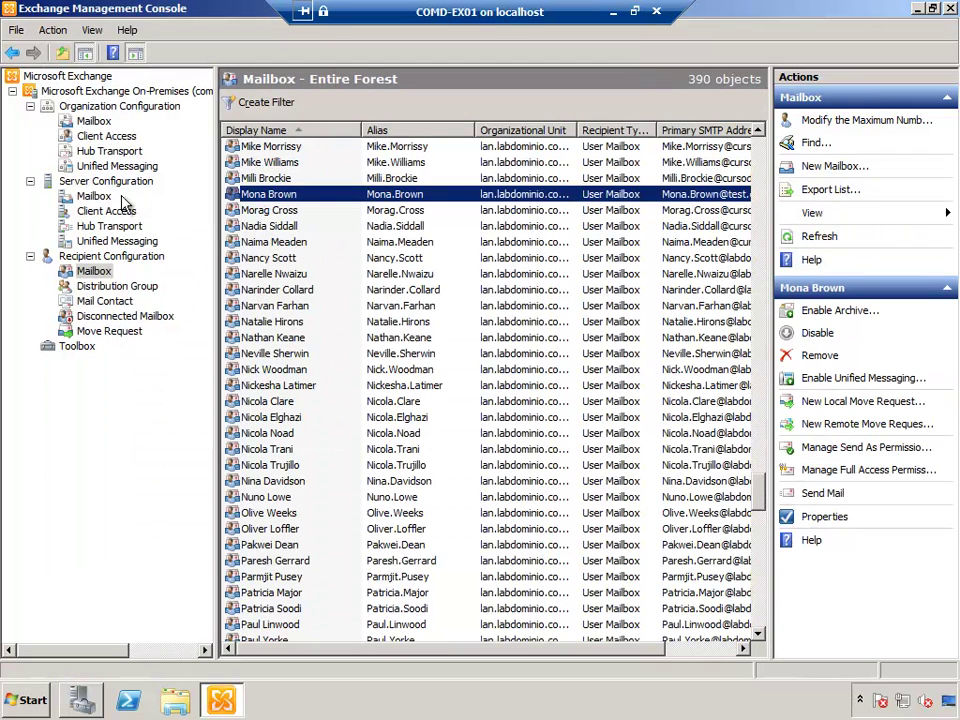
{"action": "left_click", "coordinate": [93, 272]}
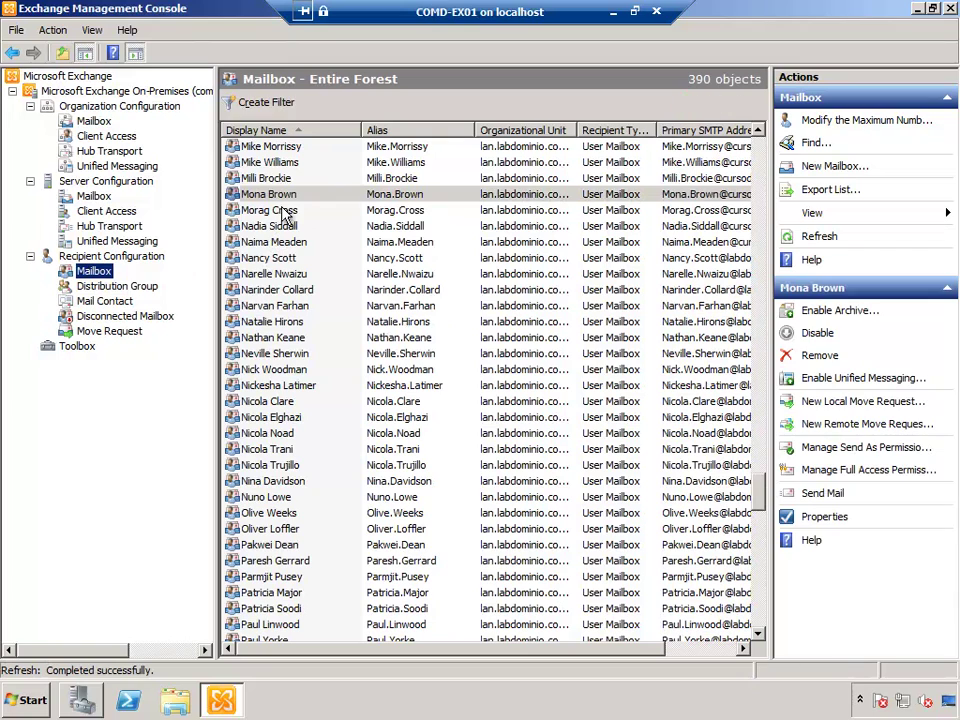
{"action": "double_click", "coordinate": [220, 194]}
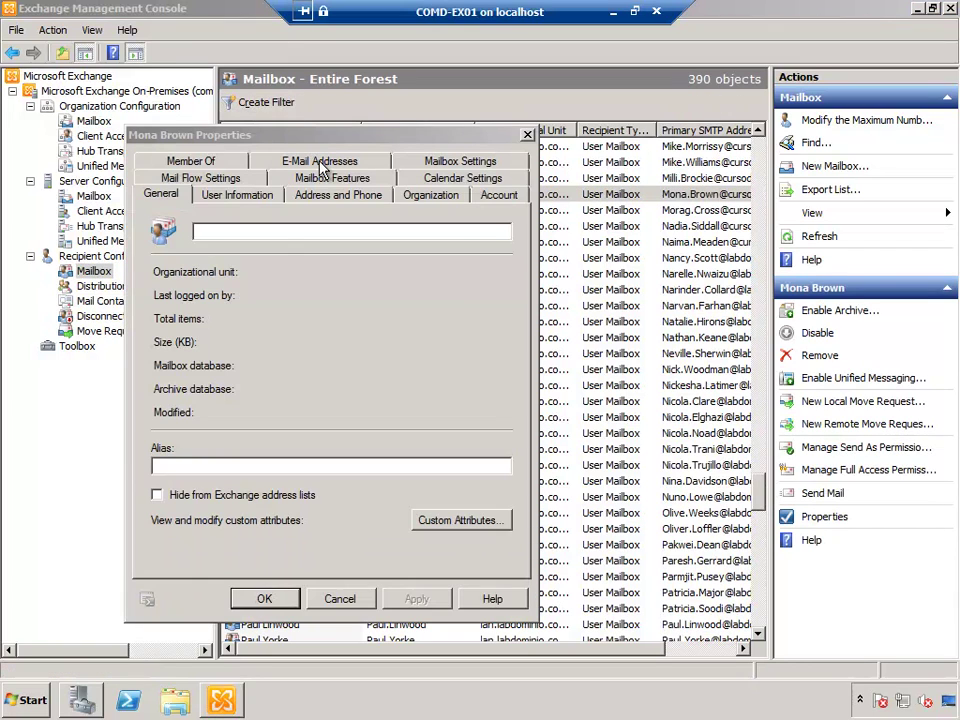
{"action": "left_click", "coordinate": [320, 161]}
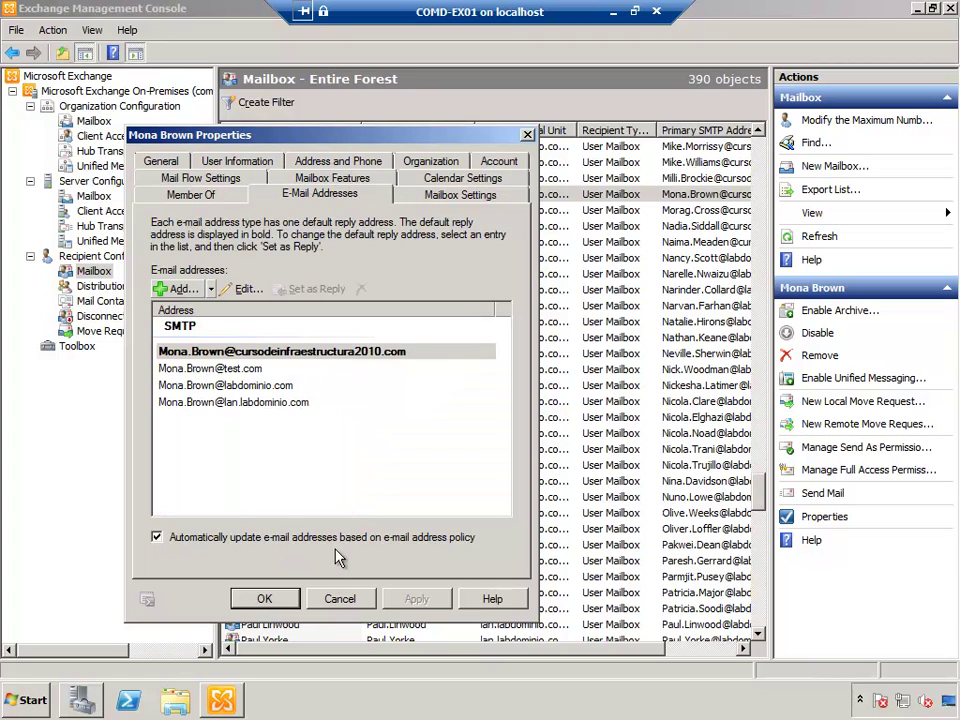
{"action": "left_click", "coordinate": [340, 599]}
{"action": "left_click", "coordinate": [407, 386]}
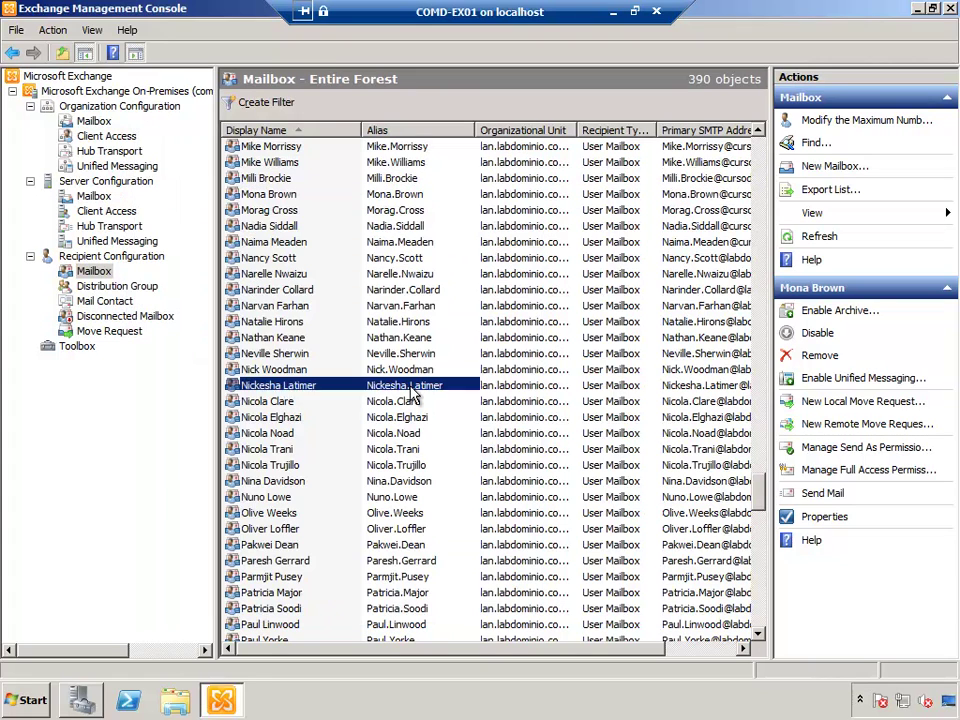